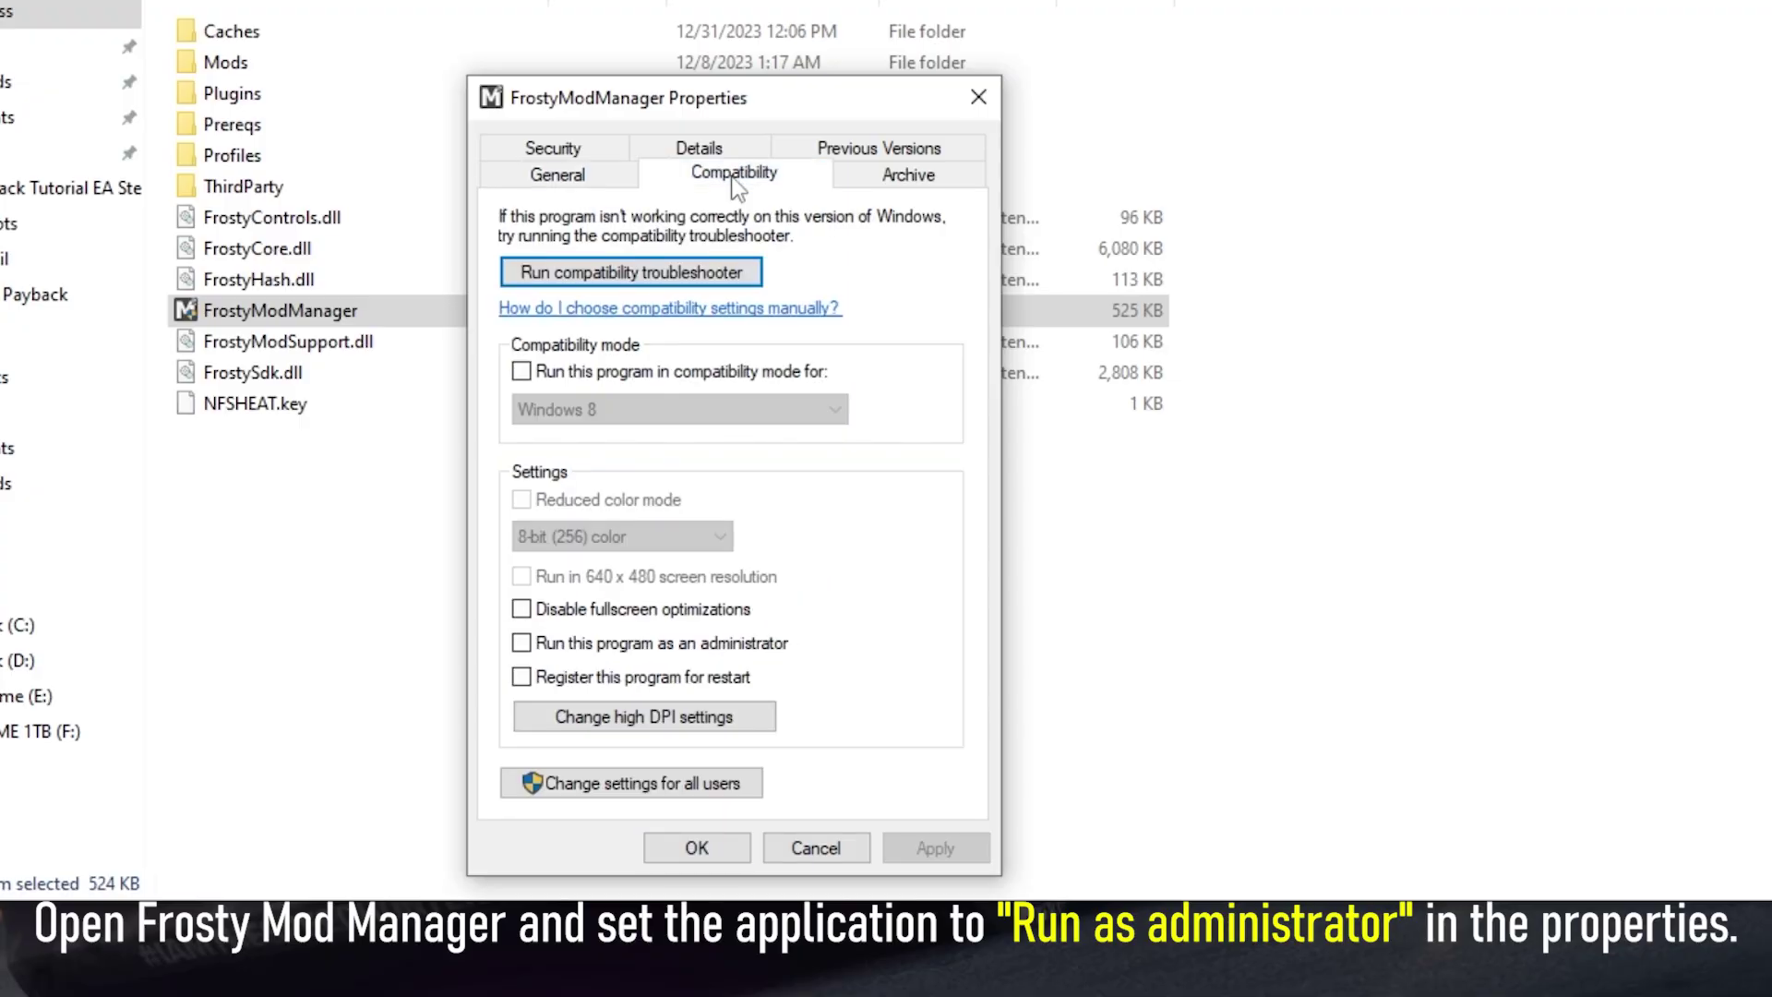
Set FrostyModManager to always run as an administrator in its compatibility properties and apply the change
left_click(526, 643)
left_click(930, 849)
left_click(697, 847)
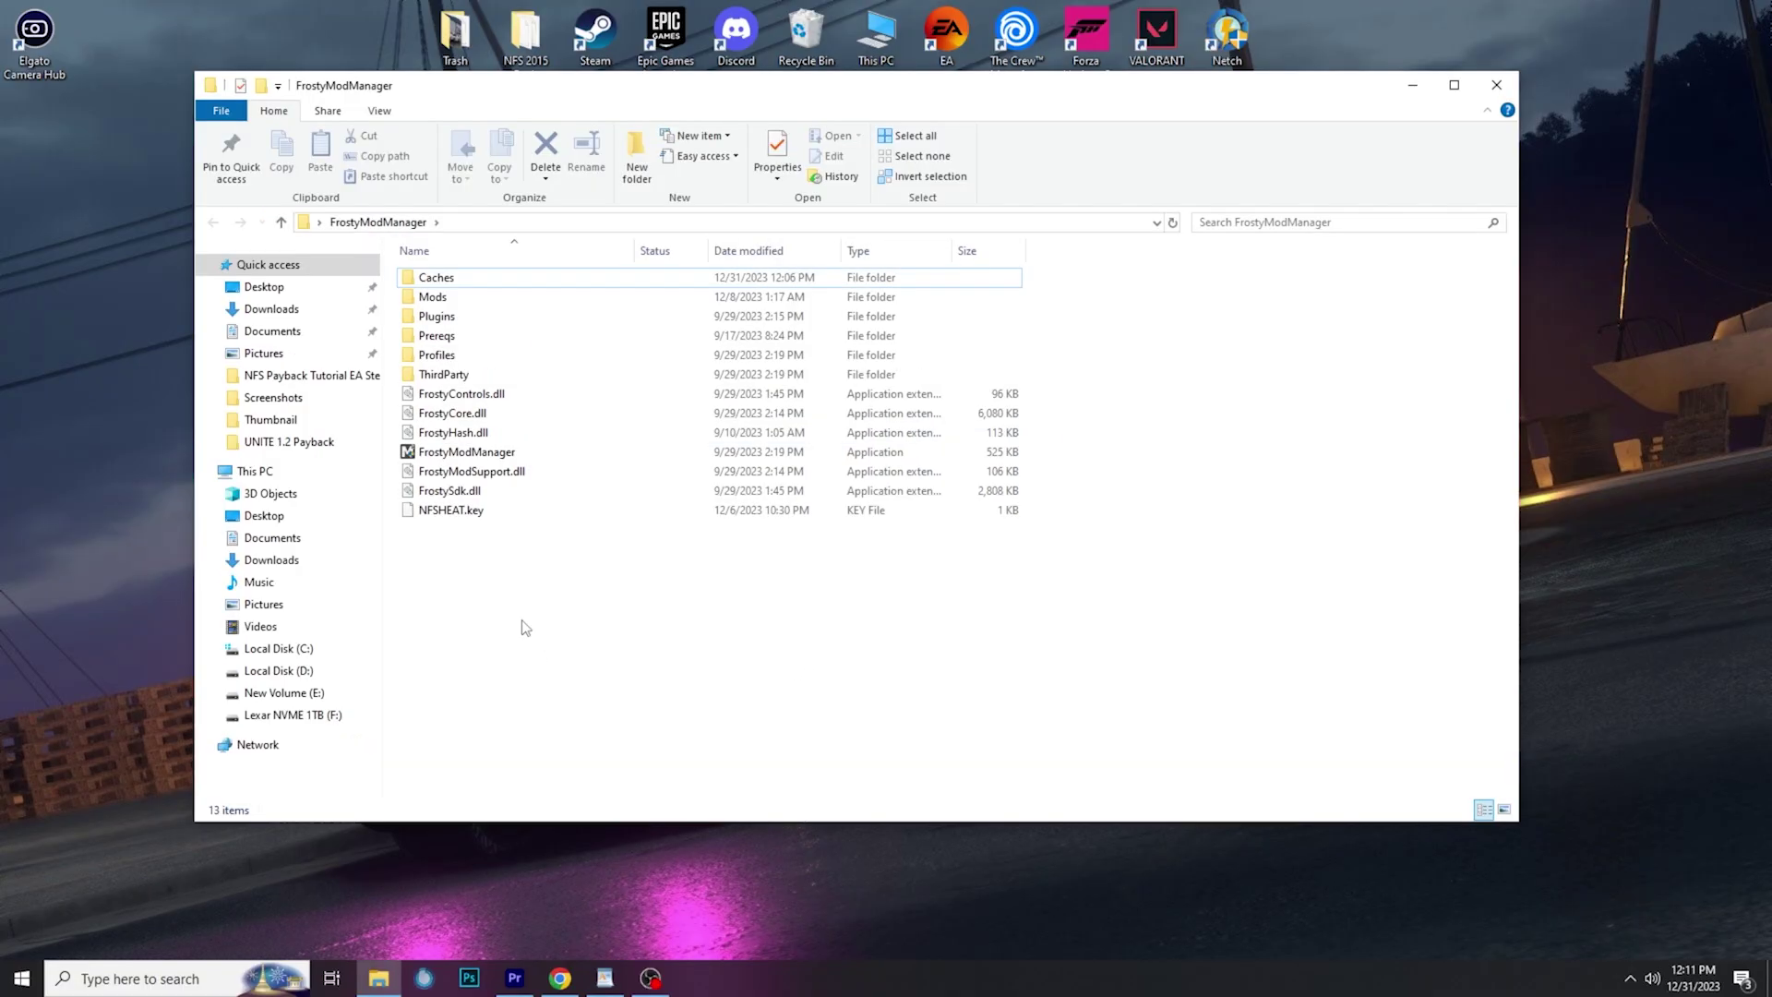
Launch FrostyModManager and load Need for Speed Payback from a scan for installed games
key("Return")
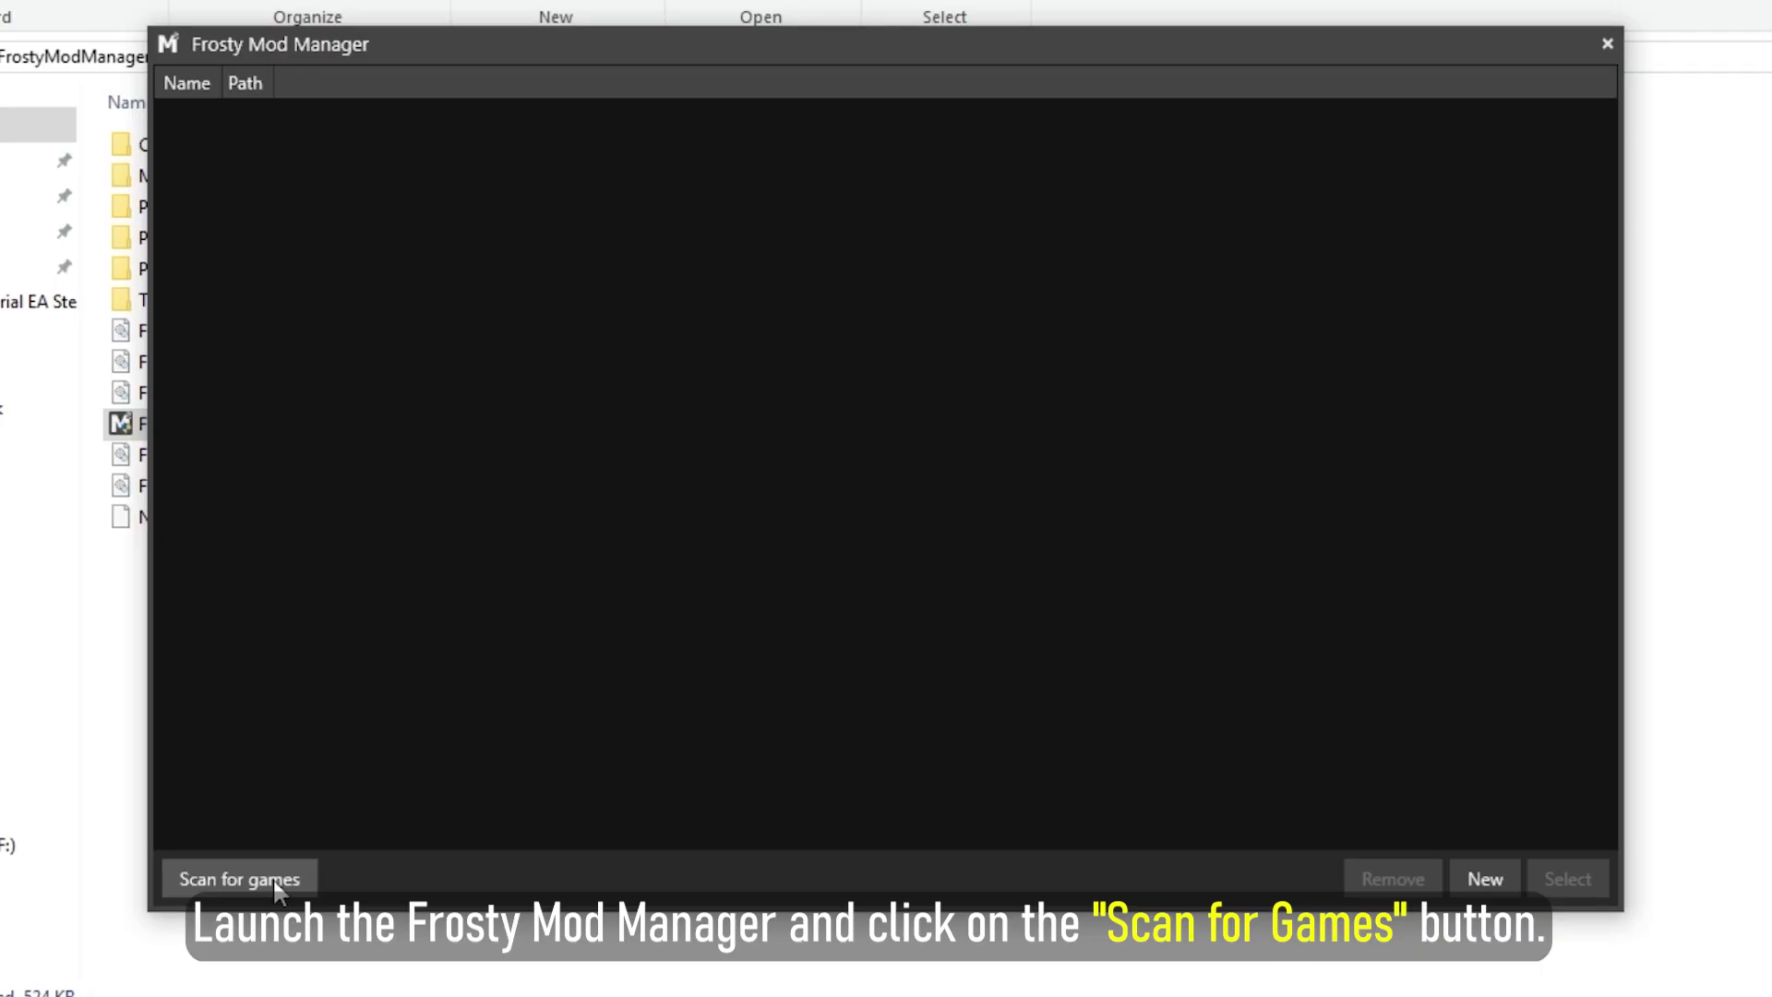
left_click(273, 879)
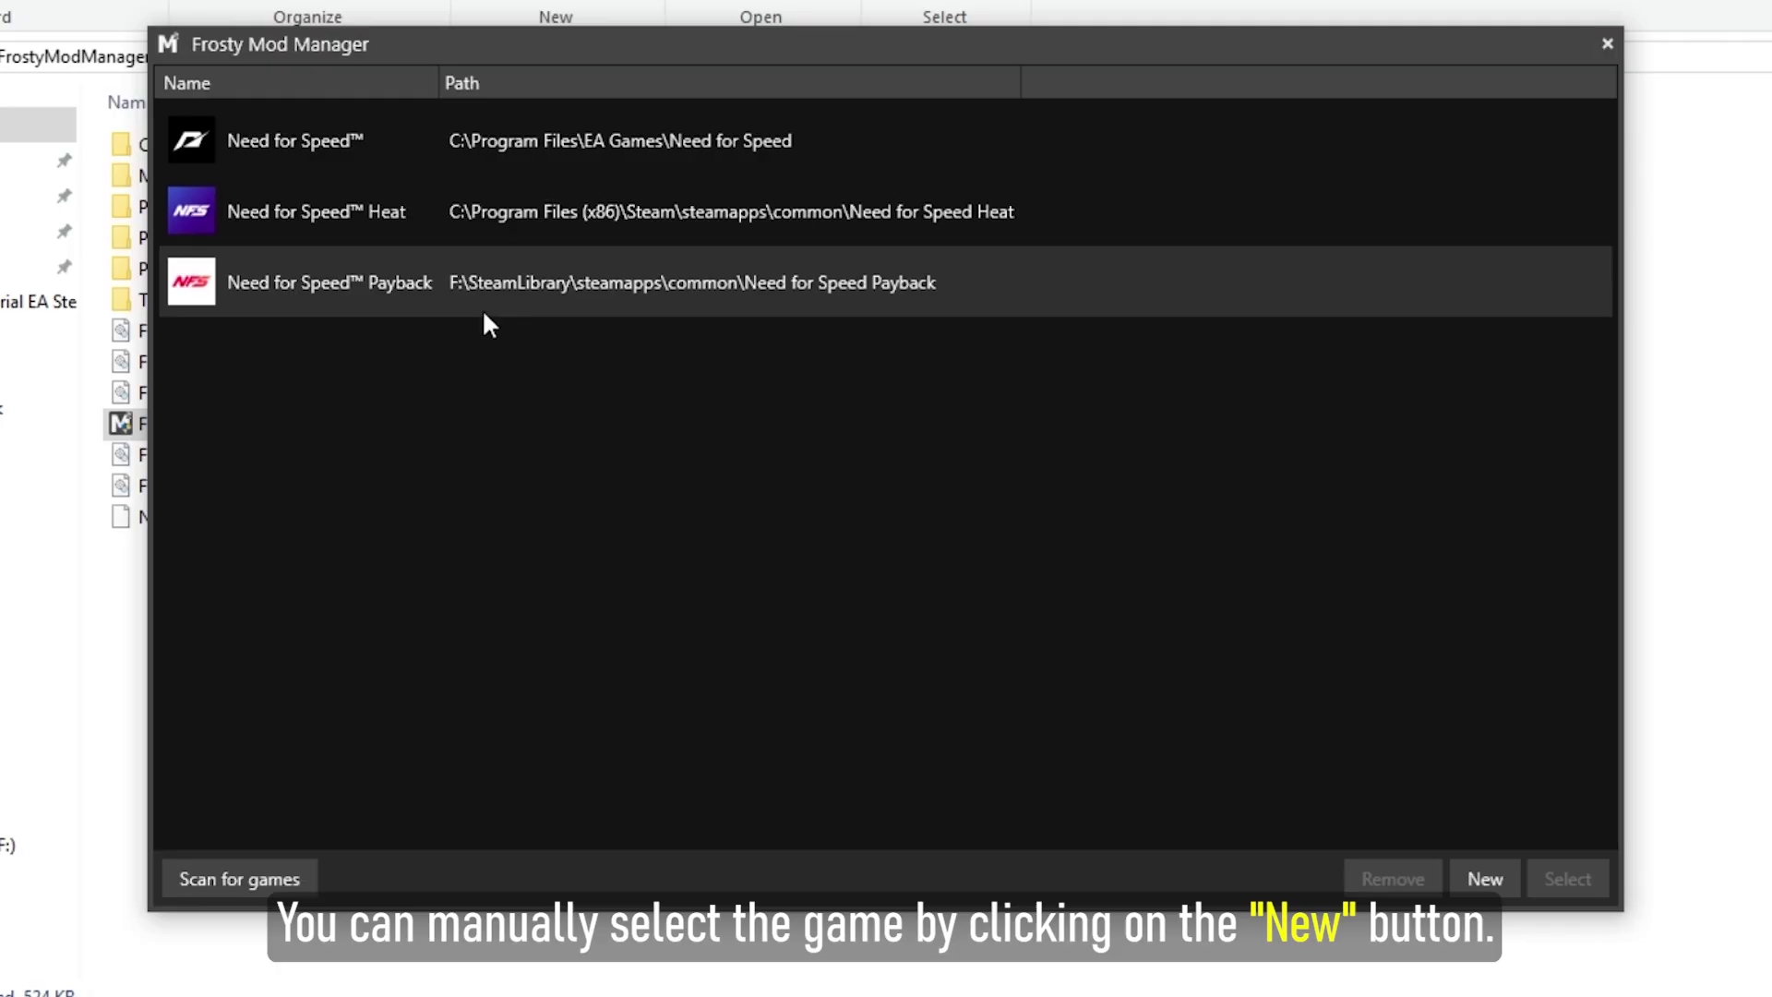
left_click(627, 280)
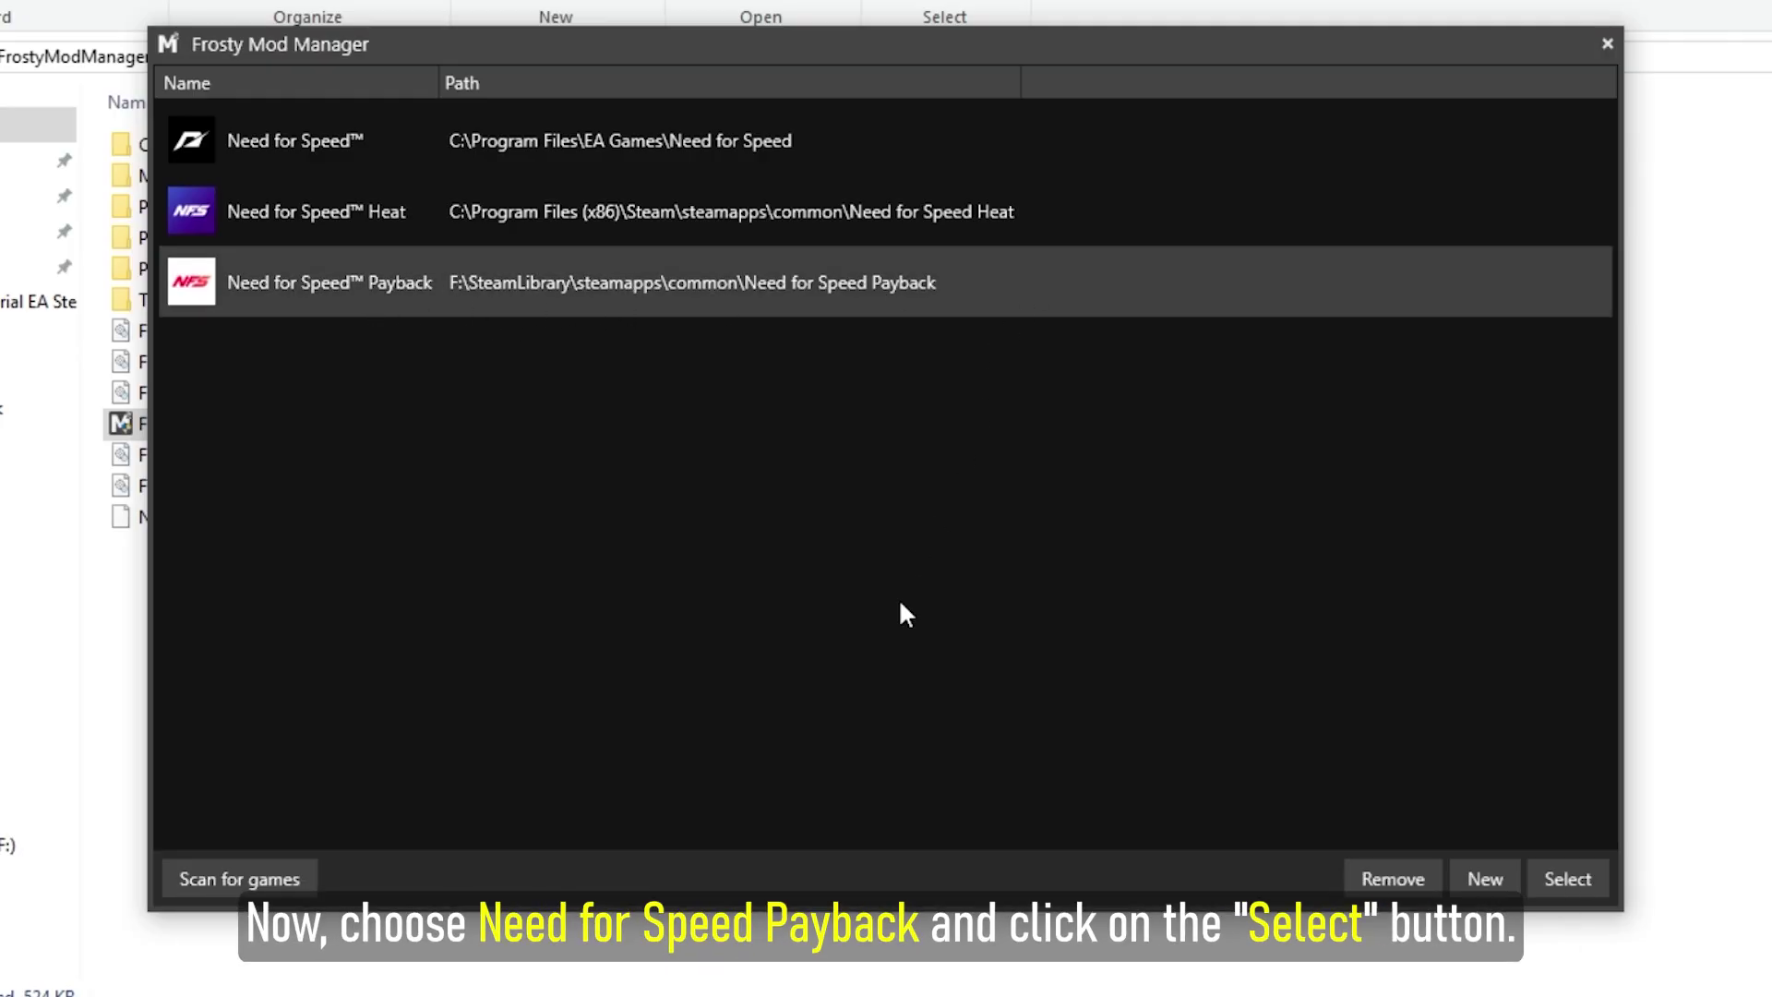
left_click(1566, 877)
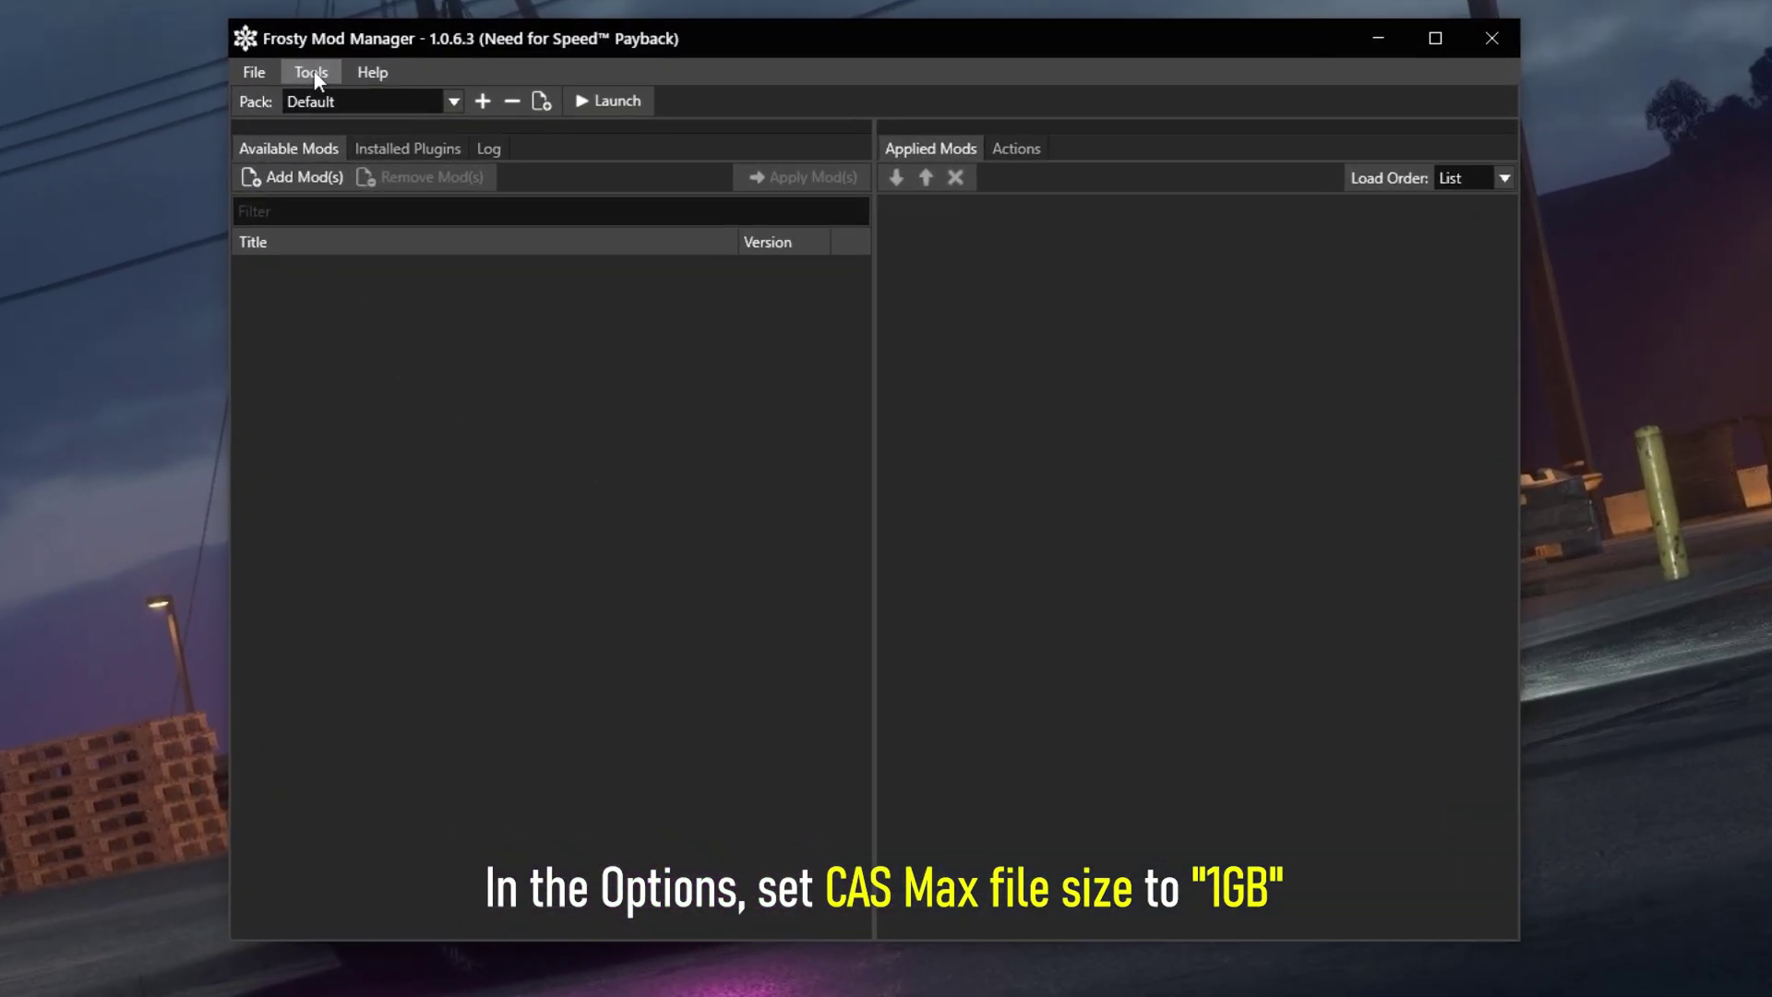
Set CAS Max File Size to 1GB and disable Check for Updates in the mod manager options, saving them
left_click(376, 176)
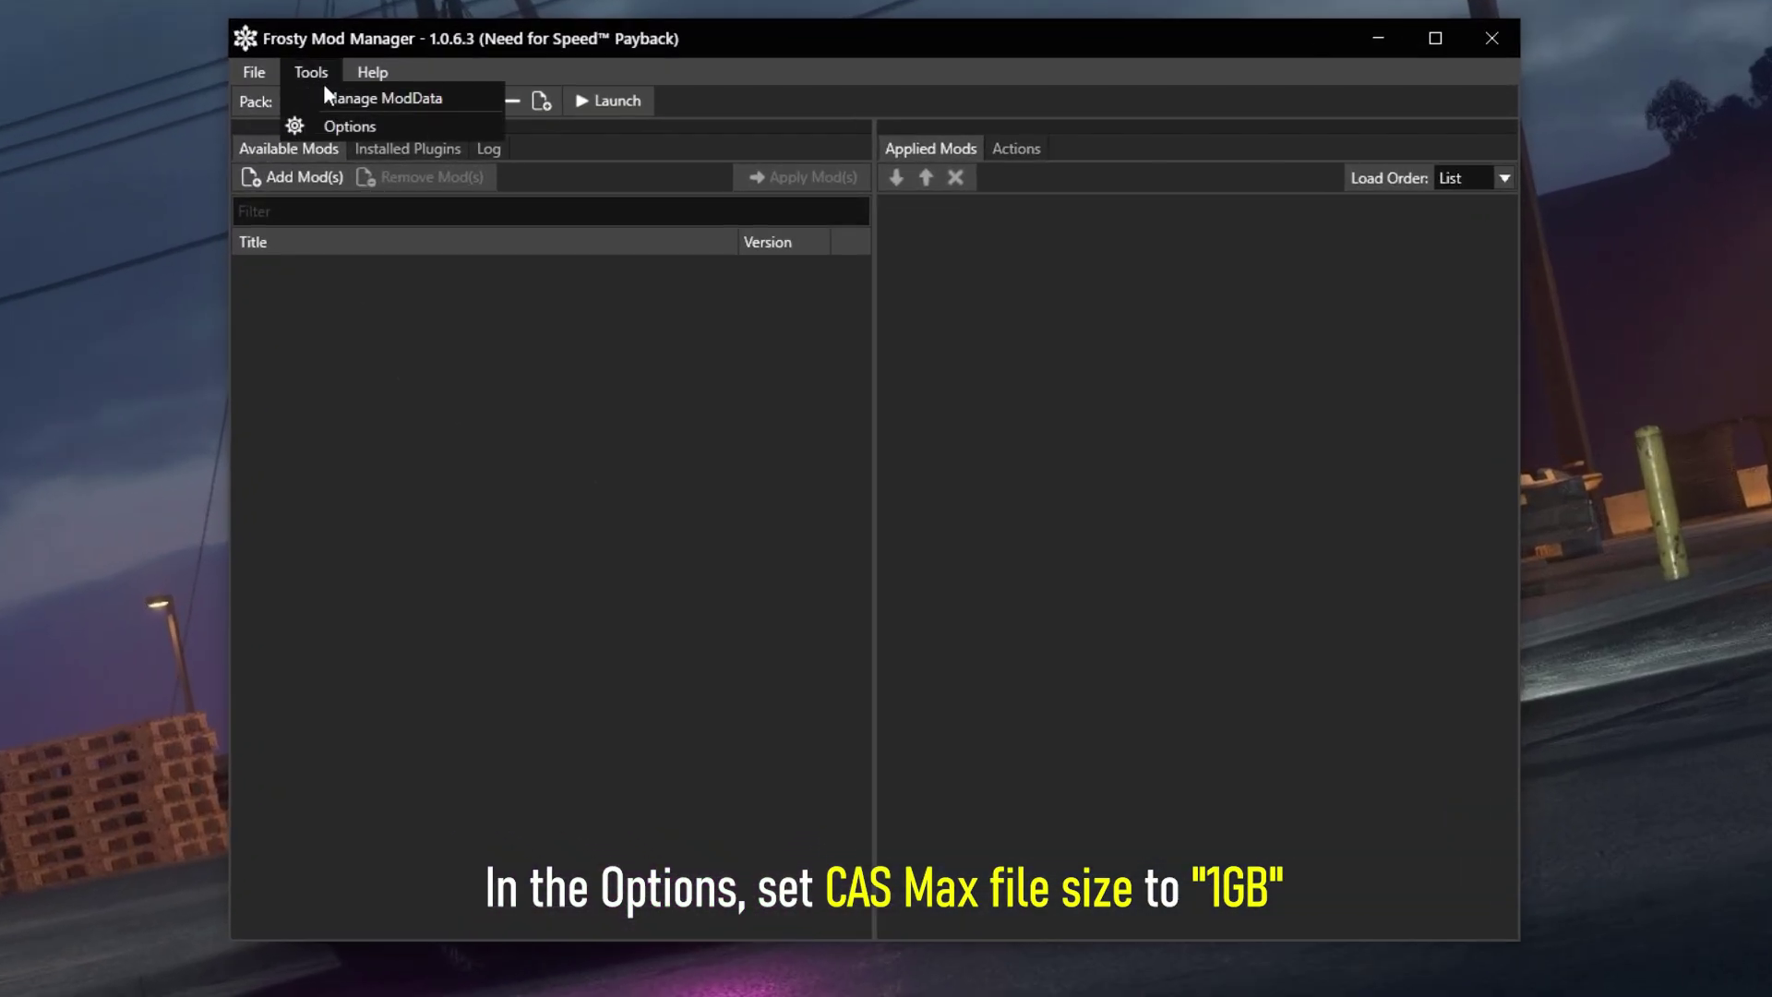
left_click(333, 132)
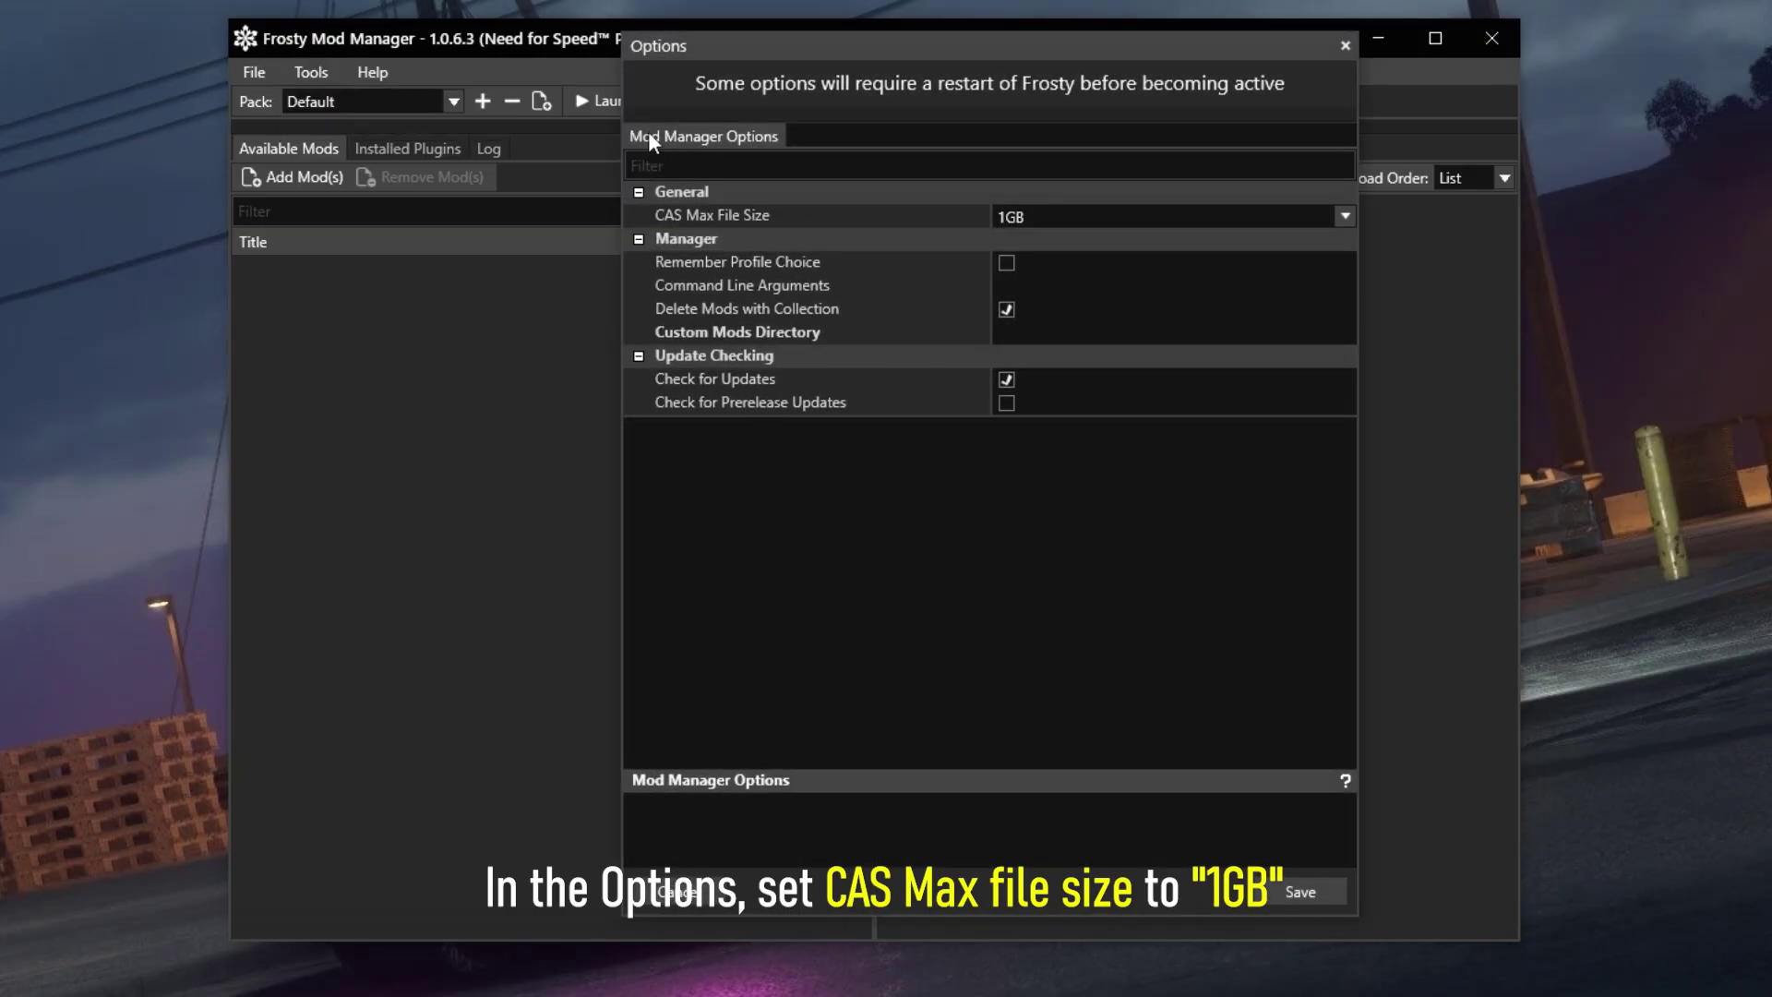
left_click(1231, 216)
left_click(1015, 241)
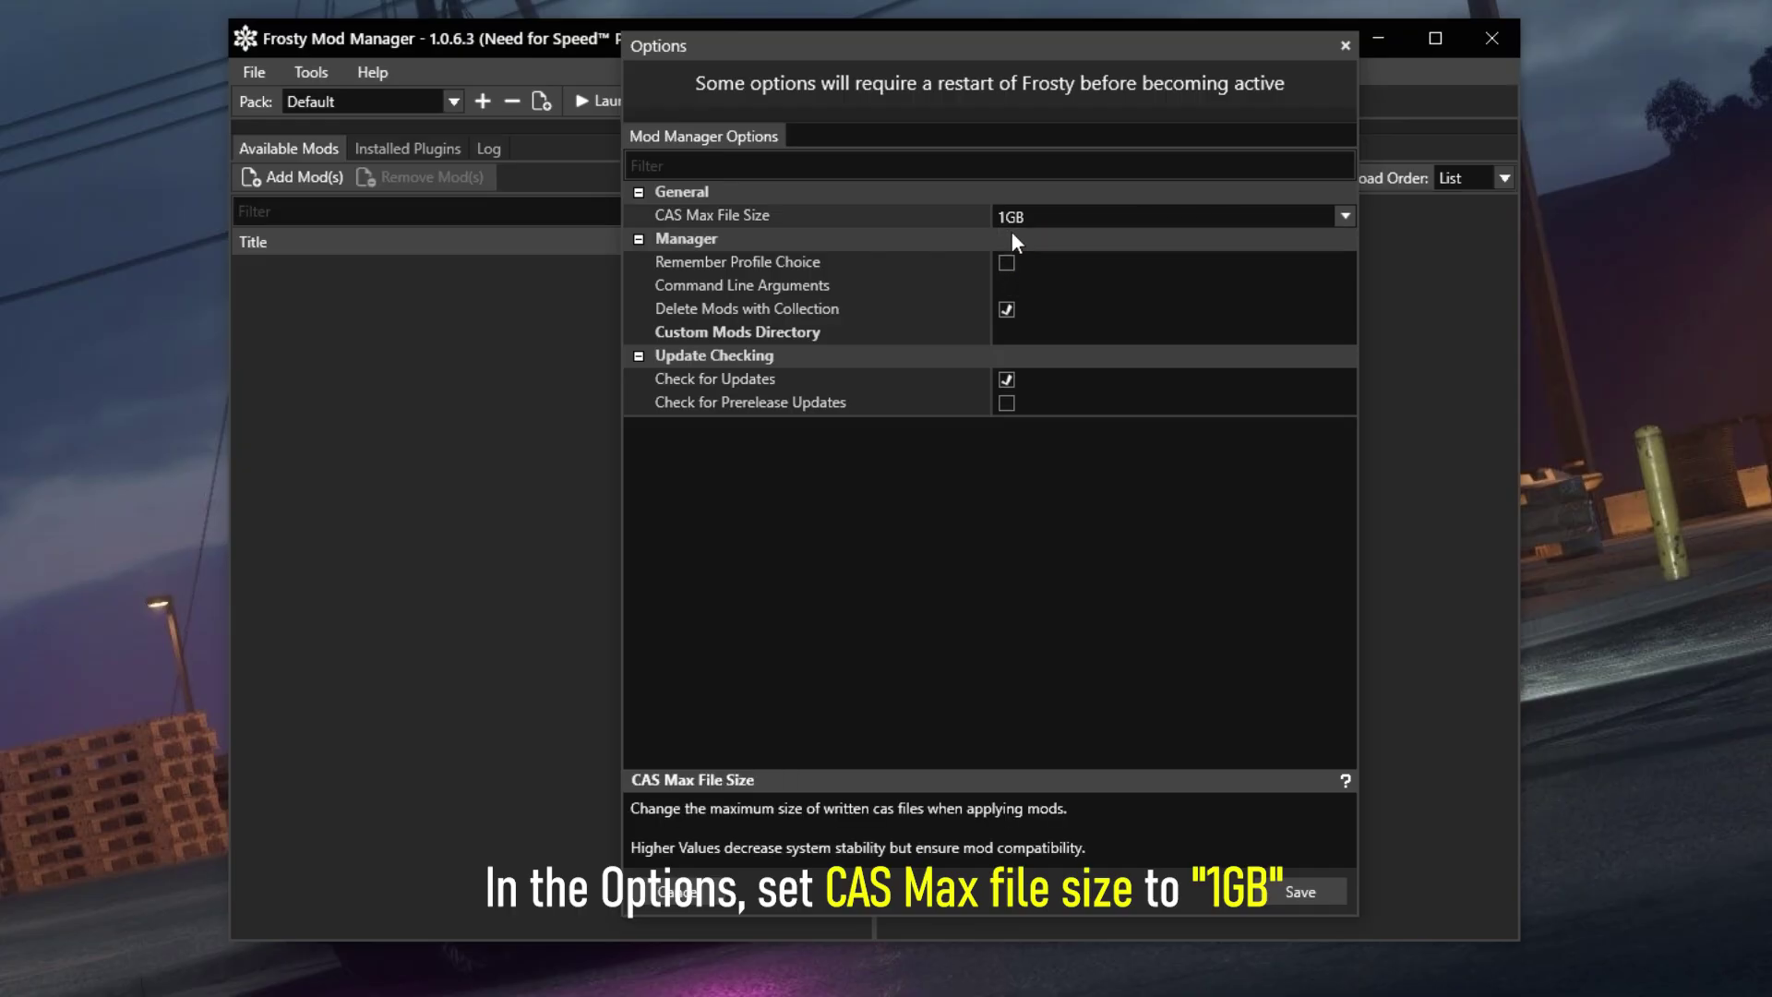
left_click(637, 357)
left_click(637, 357)
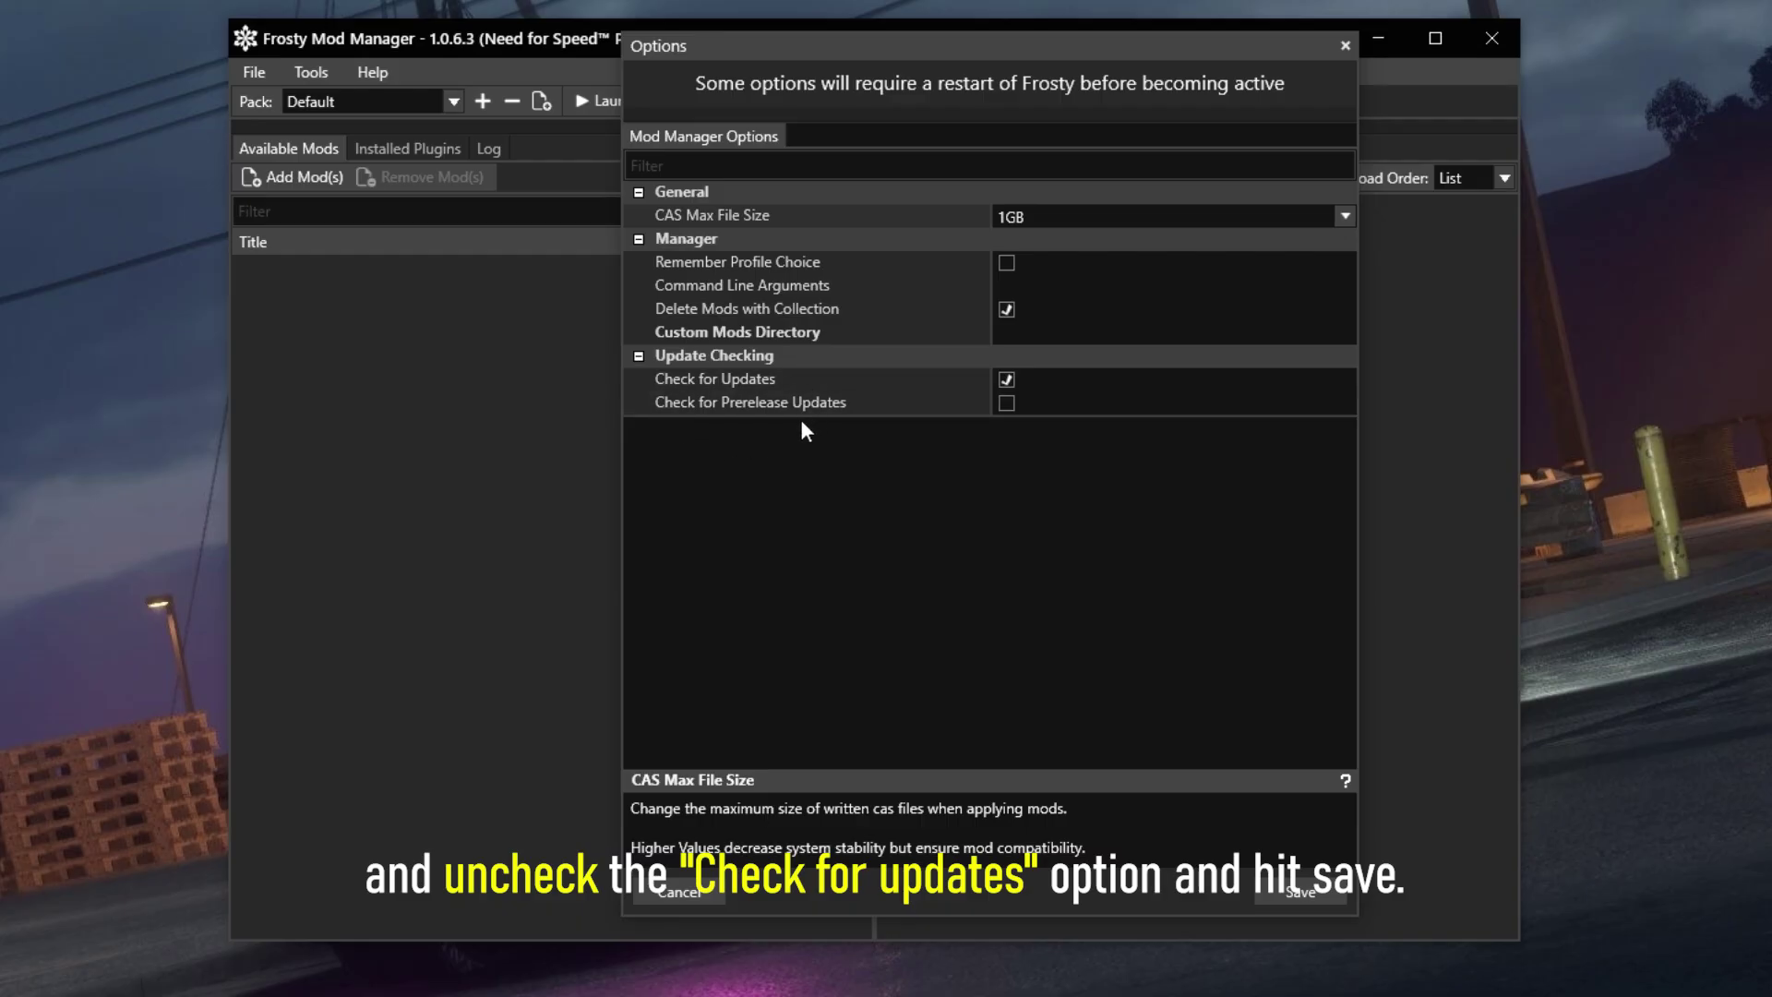
left_click(1007, 379)
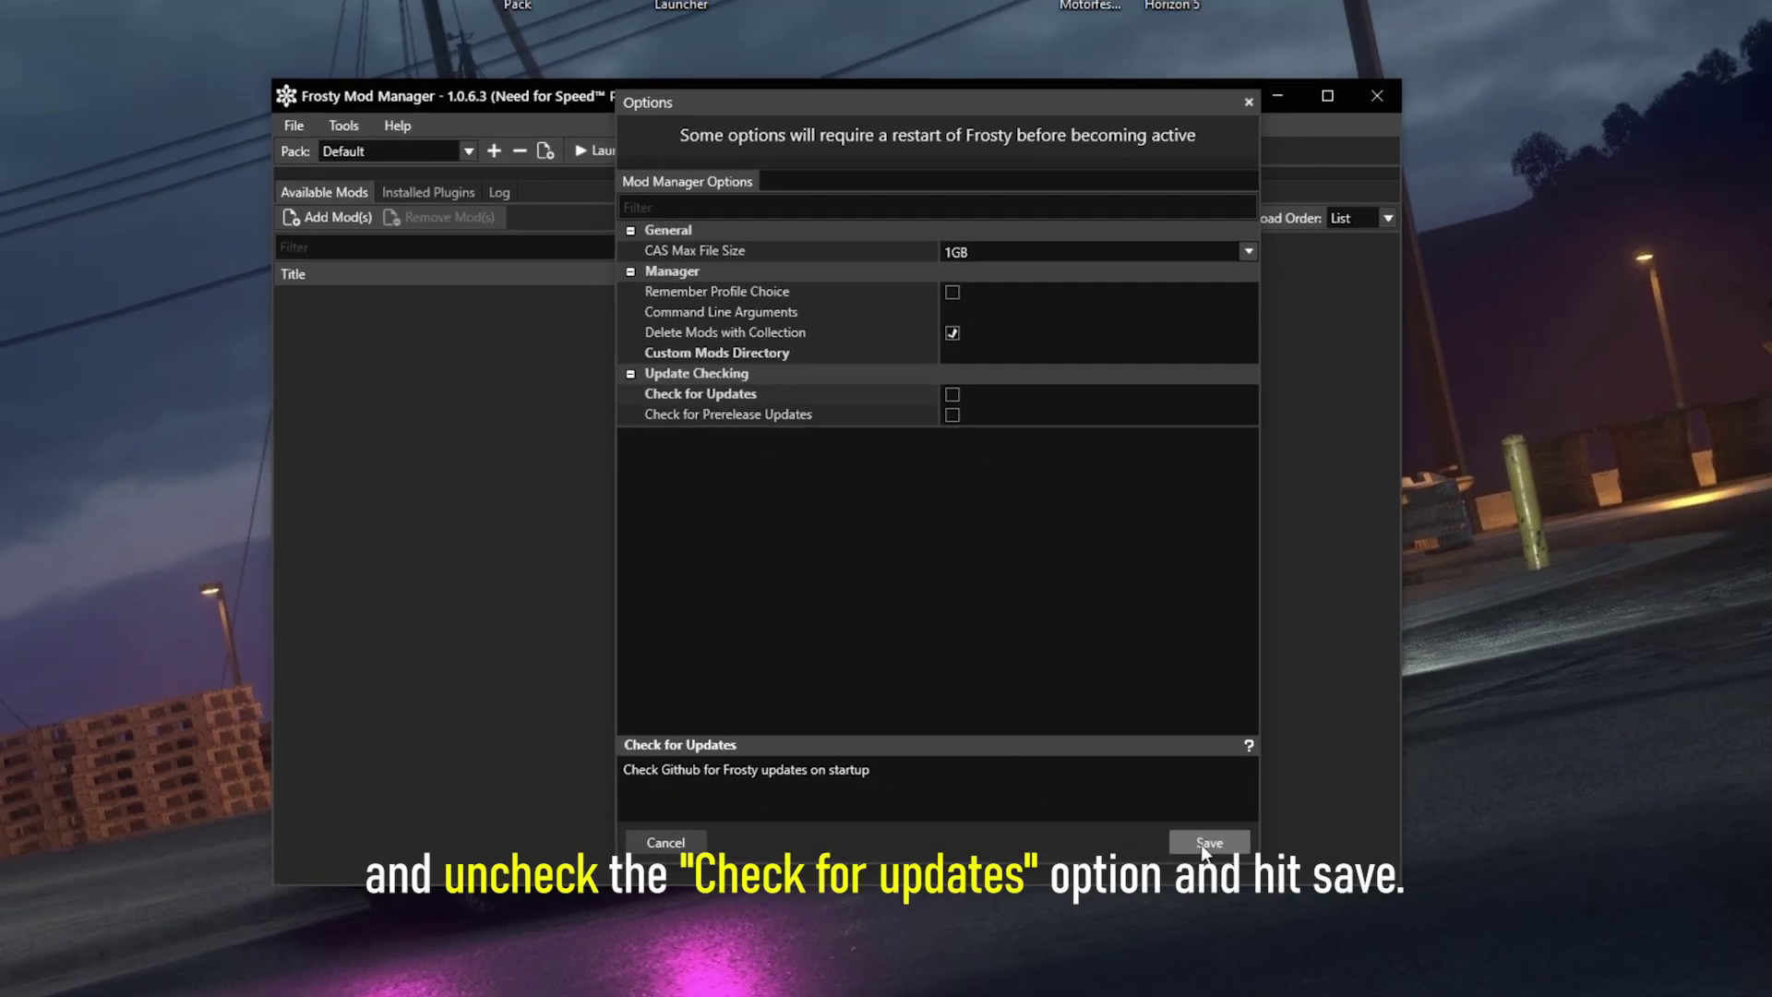
left_click(1293, 891)
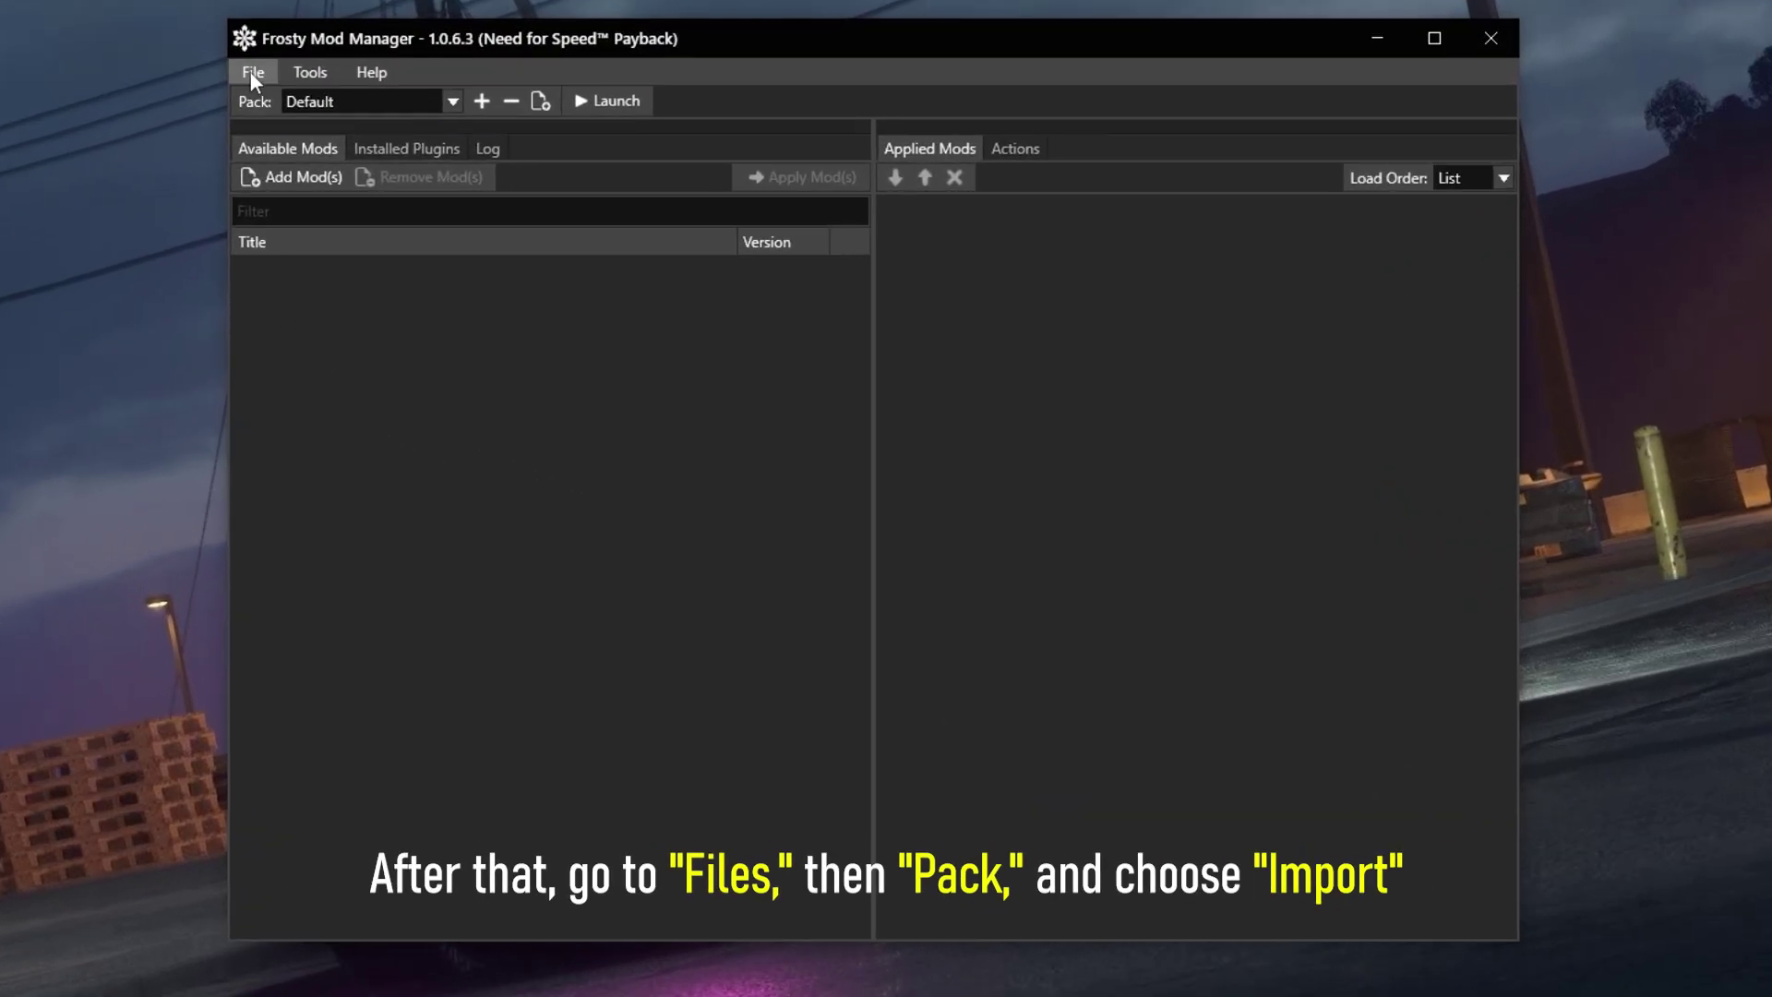
Start a pack import and browse to the UNITE 1.2 Payback folder on the desktop
left_click(332, 176)
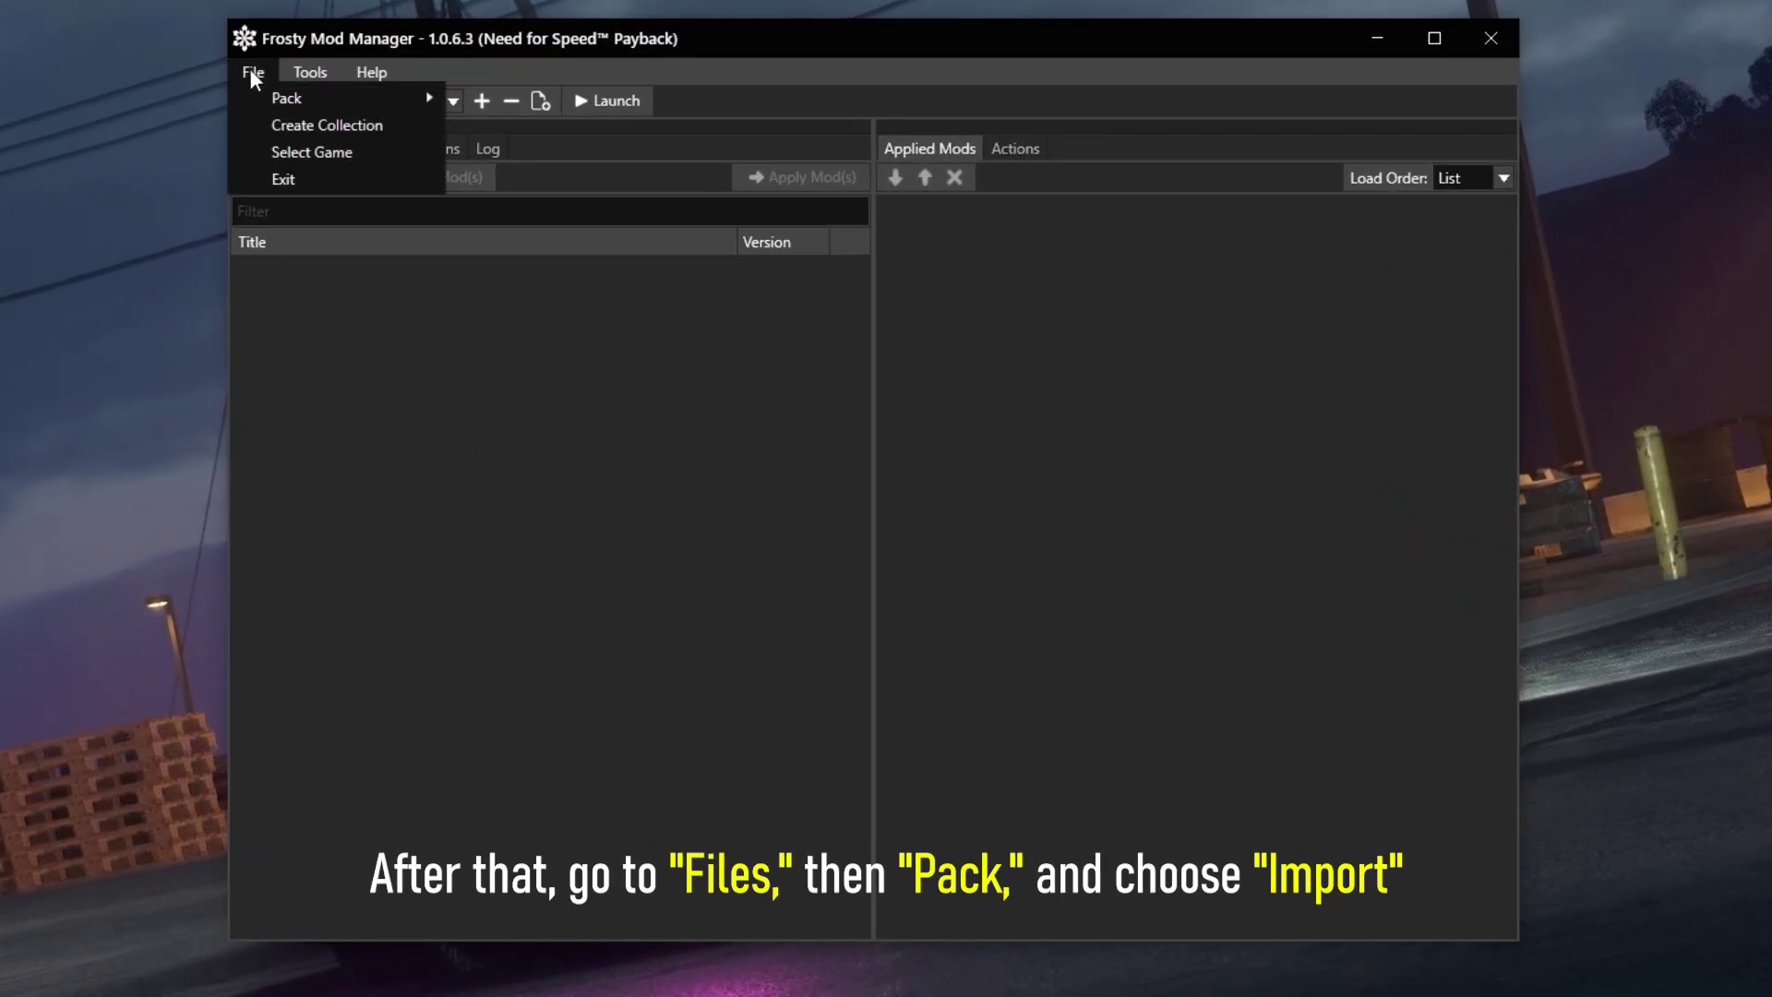
mouse_move(368, 99)
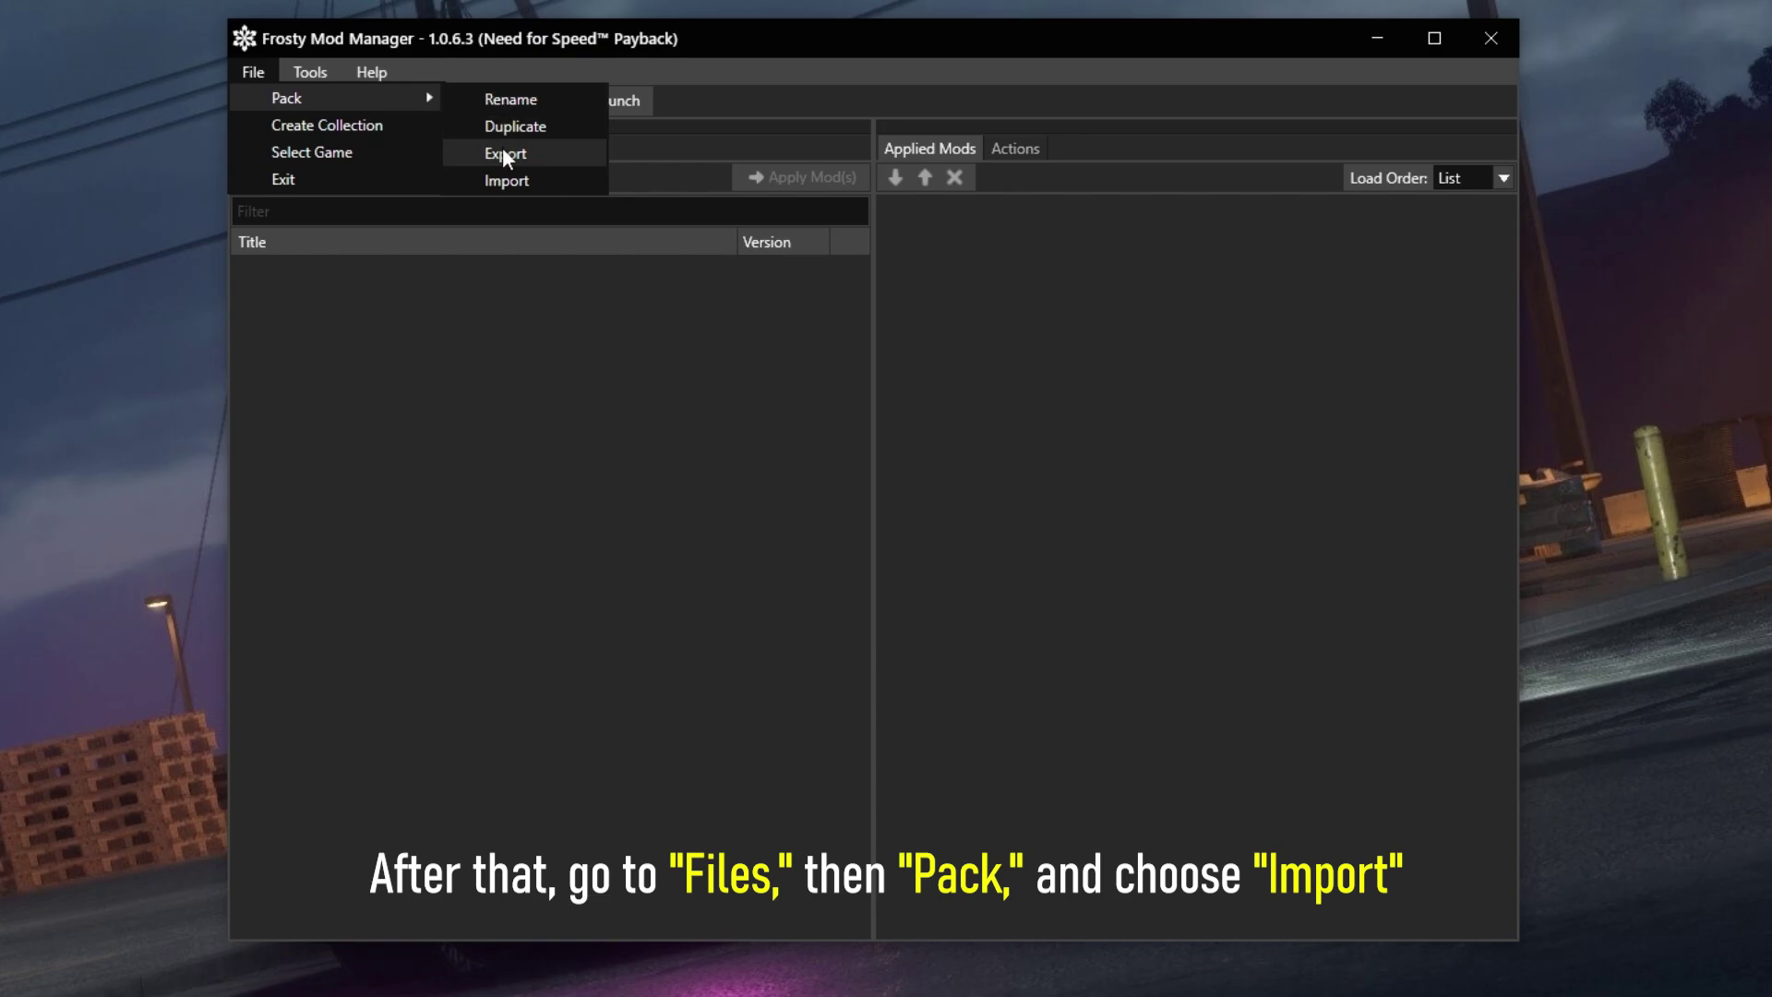
left_click(528, 179)
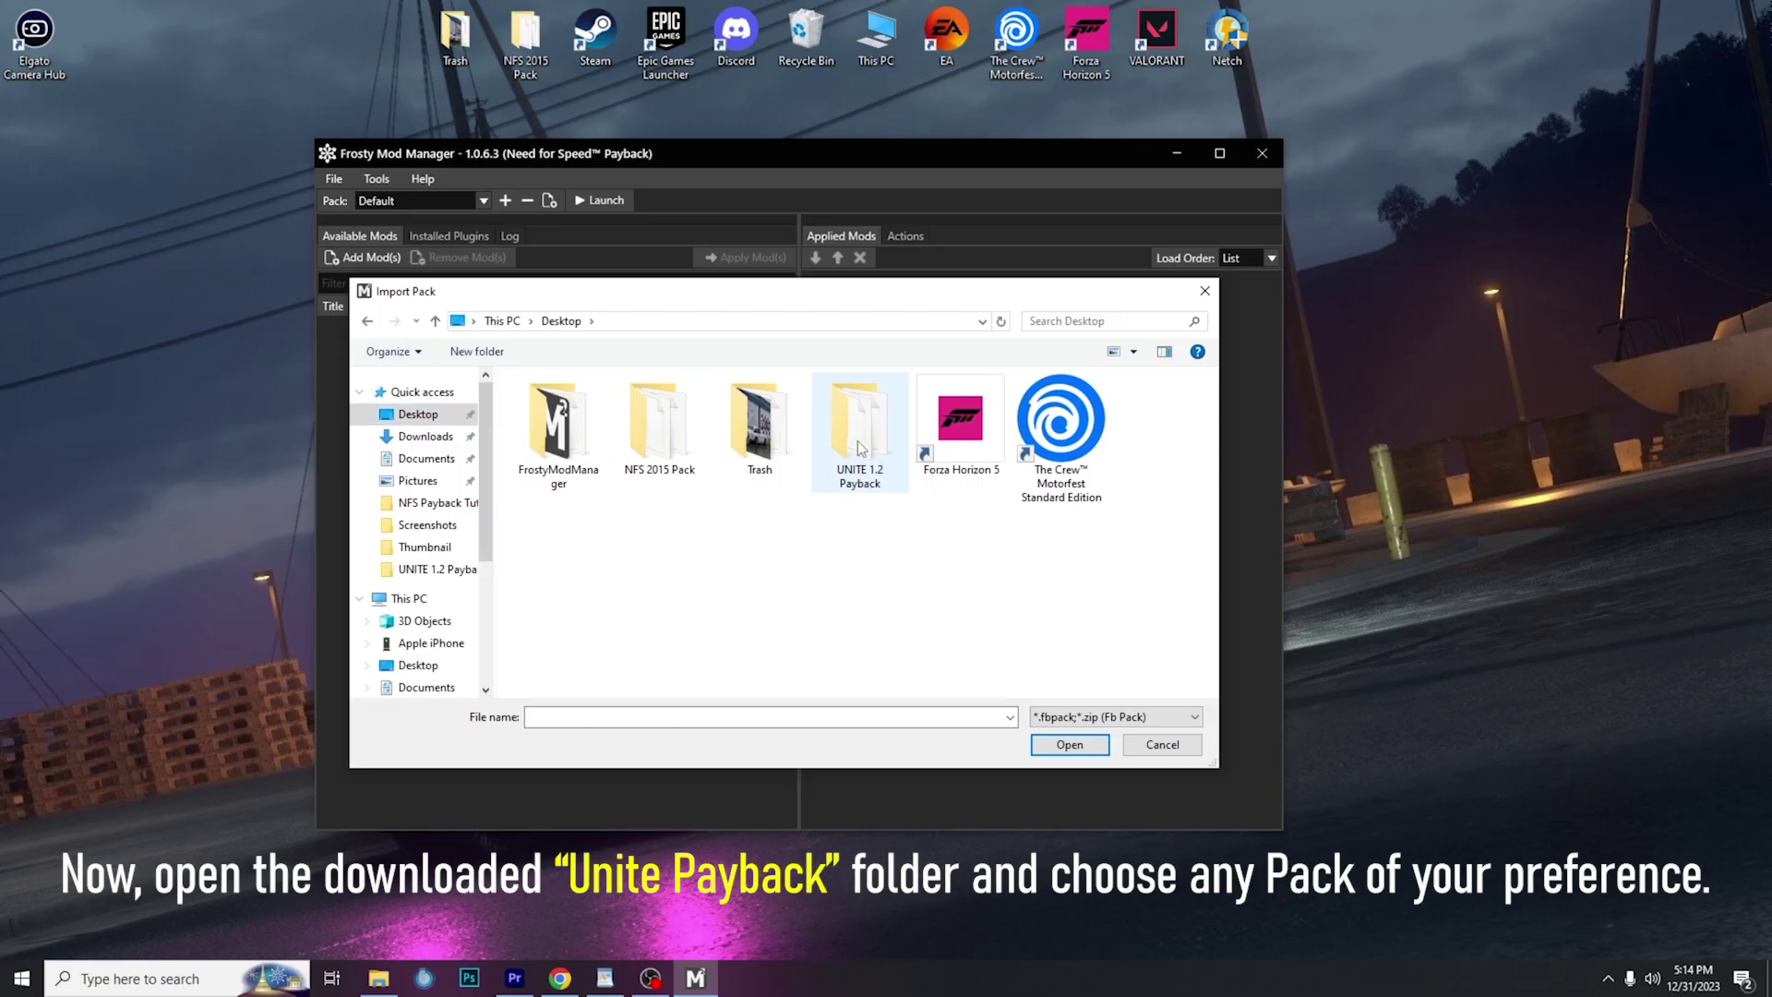
left_click(858, 447)
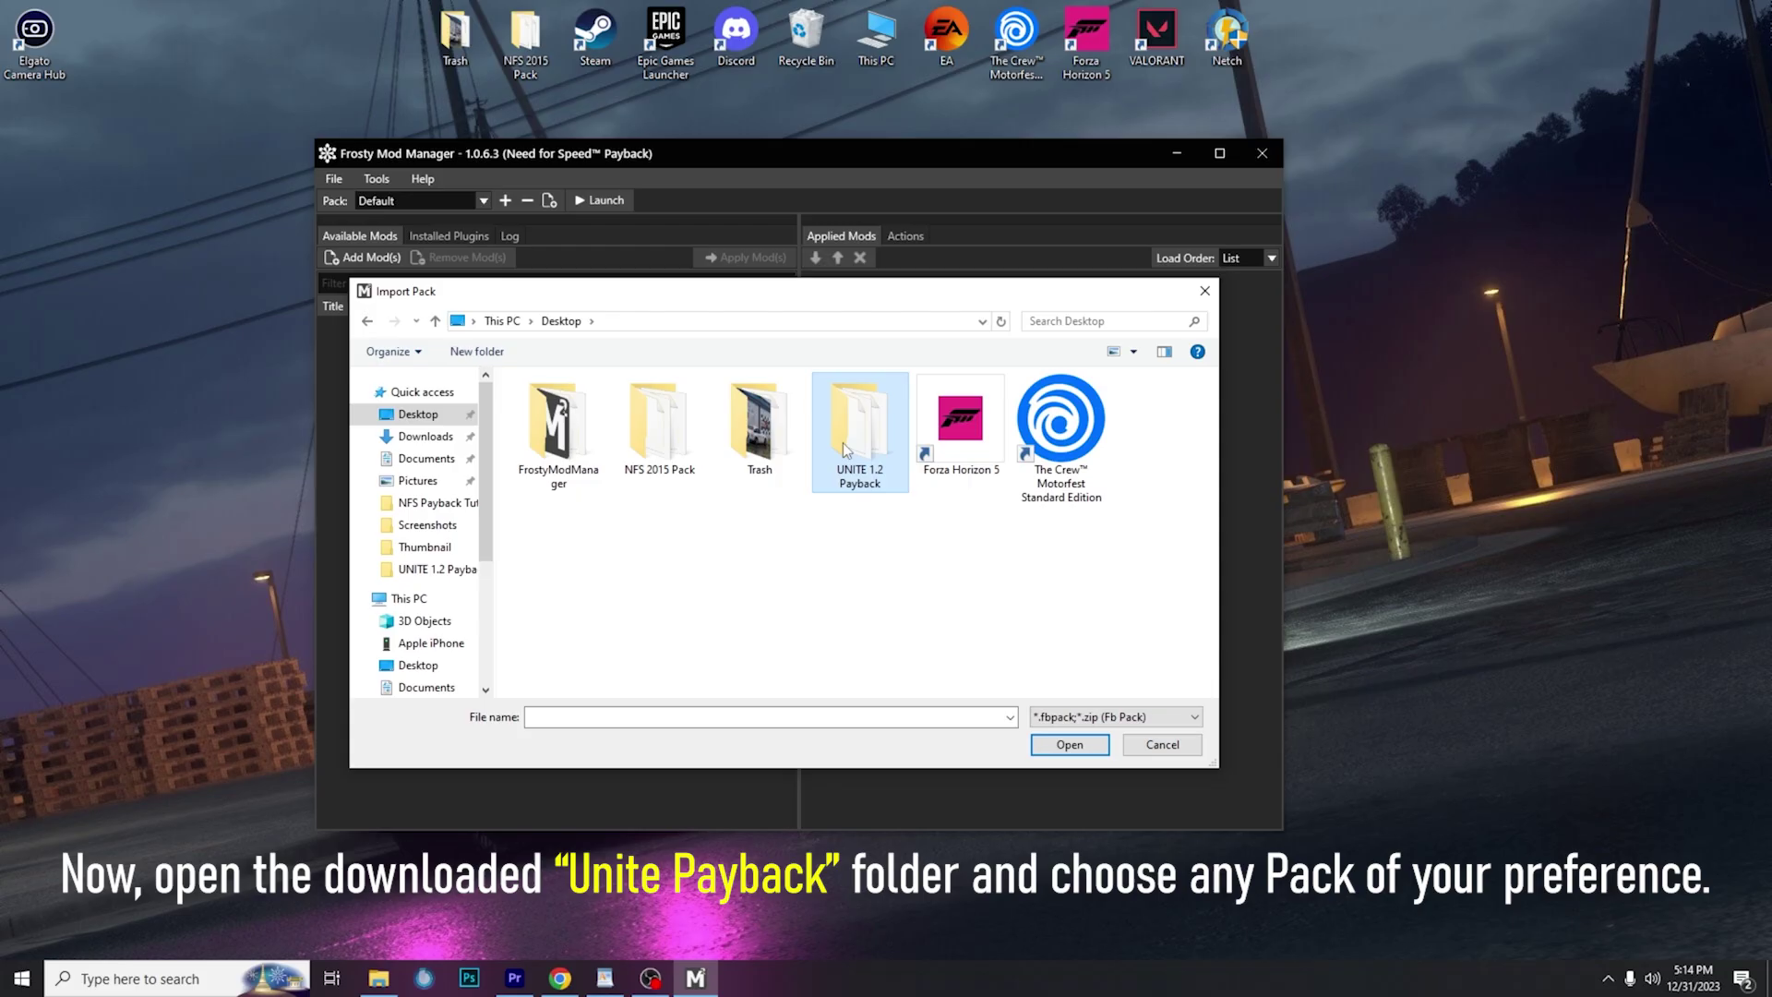
double_click(858, 435)
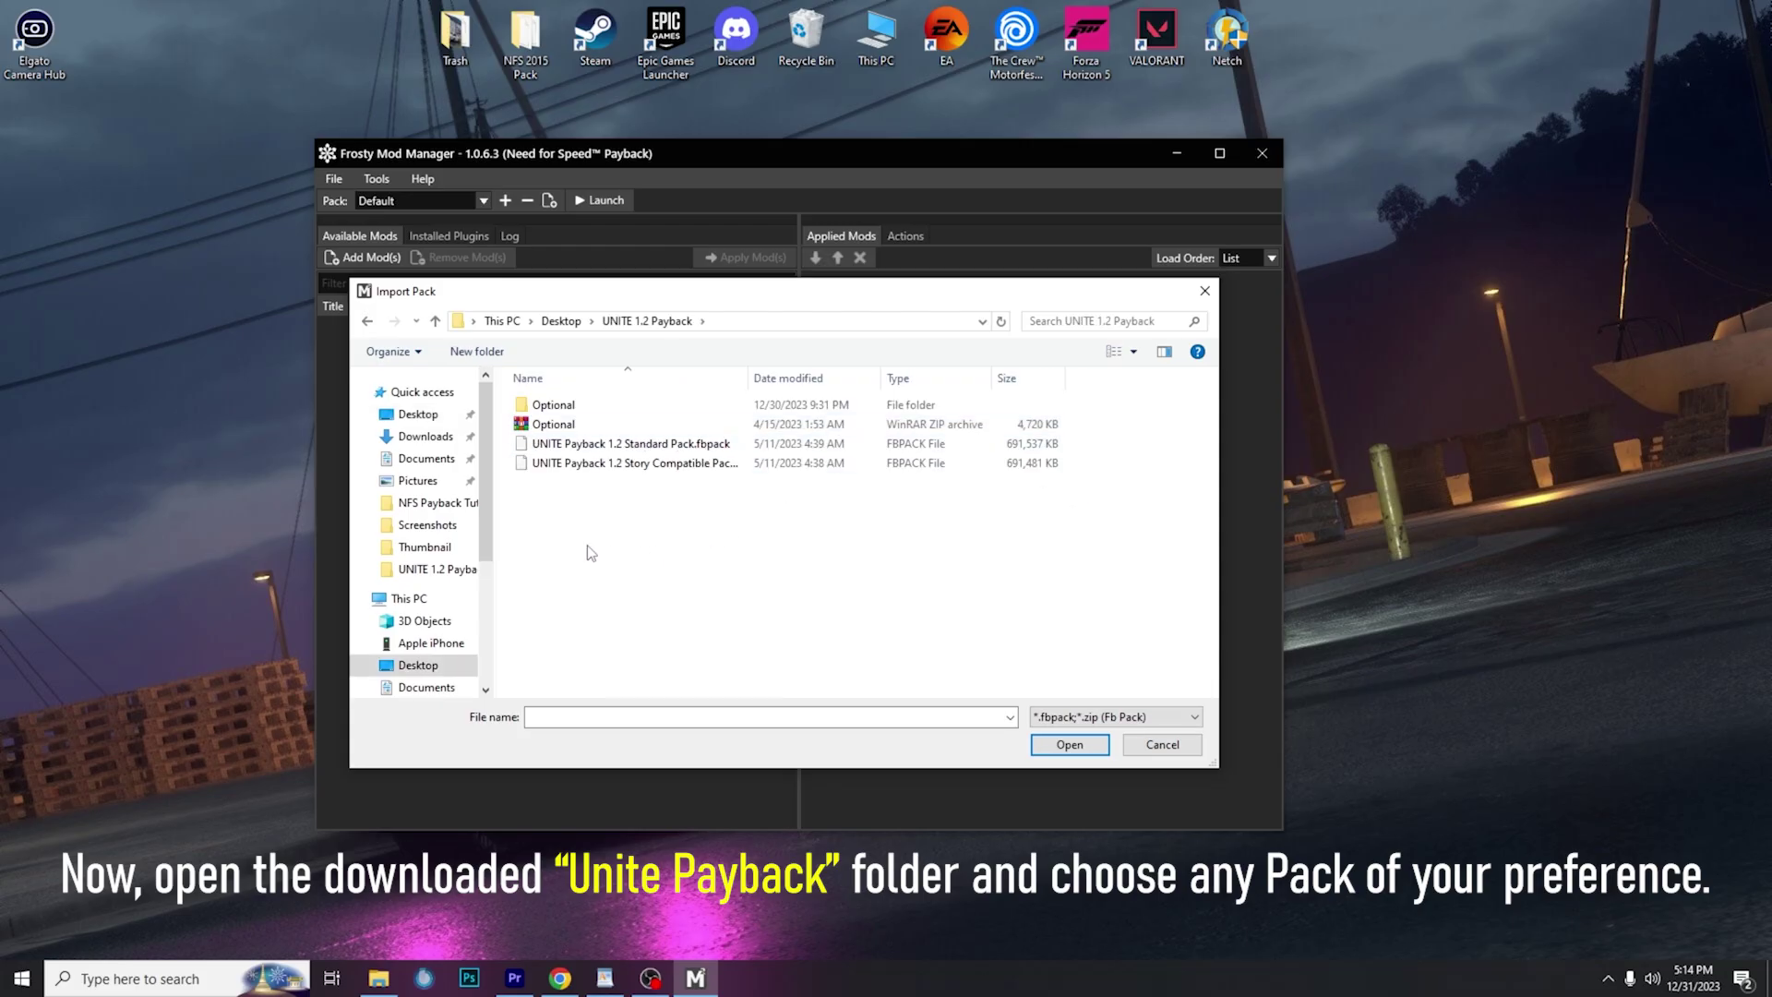
Widen the name column to read the full pack names and import UNITE Payback 1.2 Standard Pack.fbpack
left_click(590, 444)
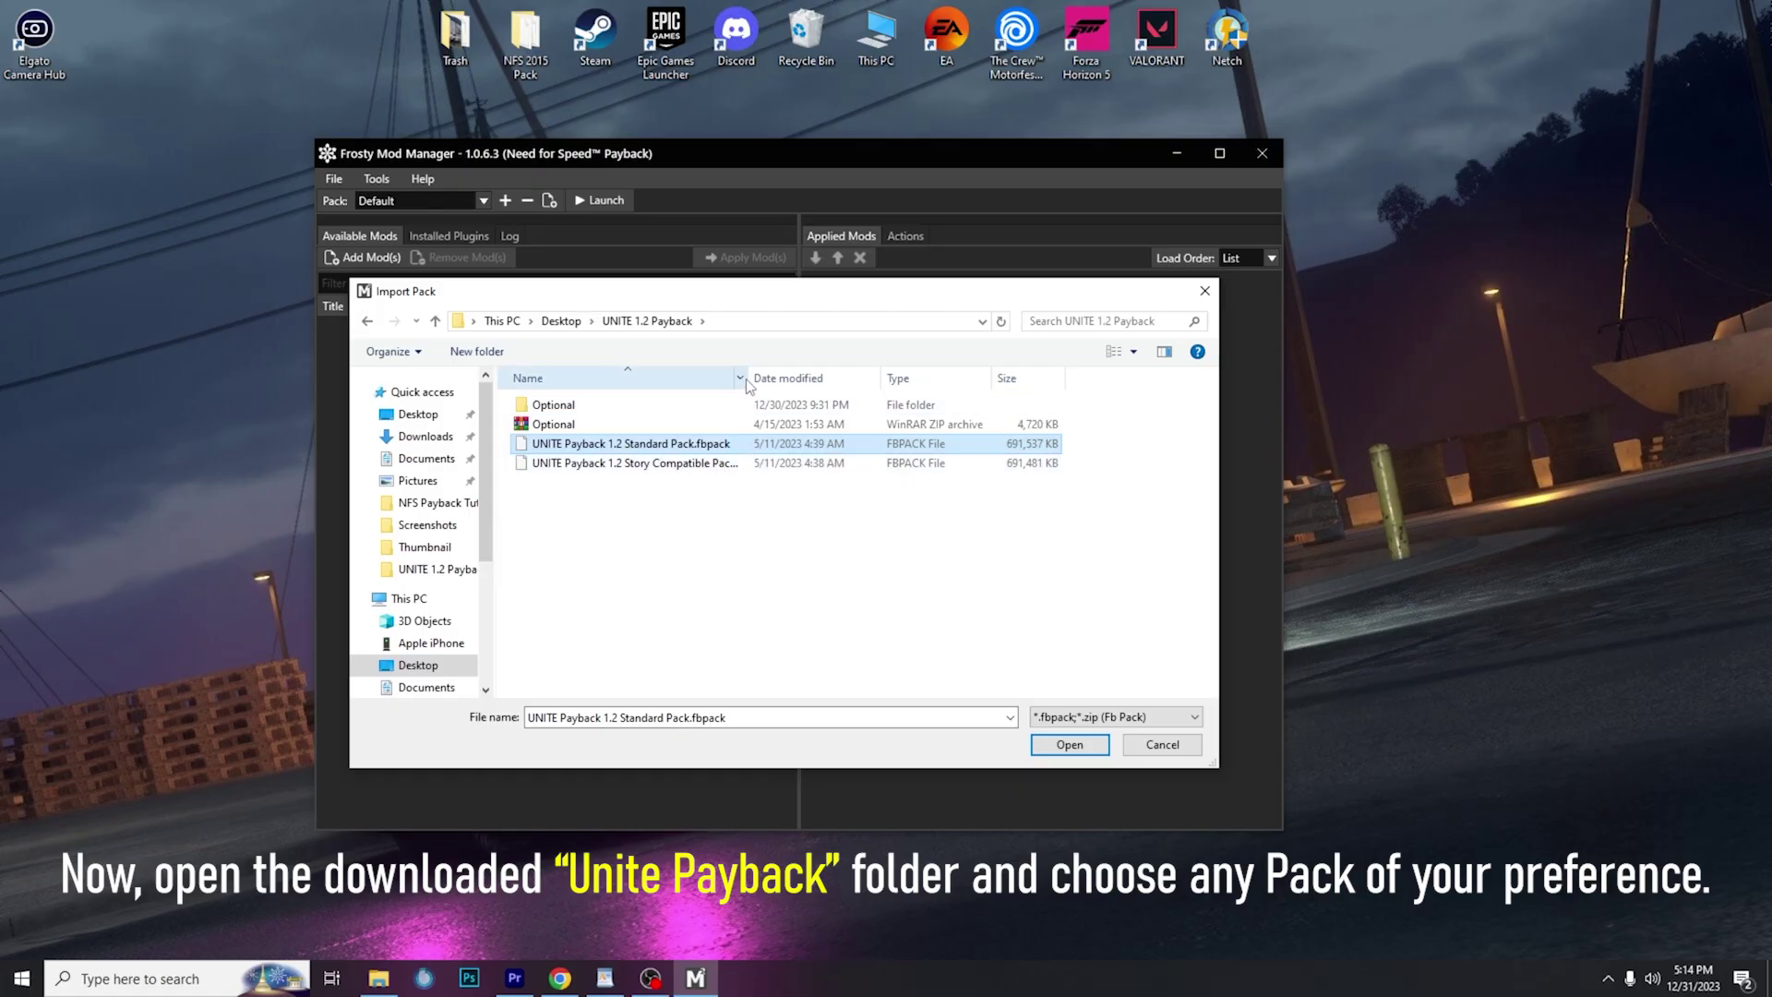
left_click_drag(748, 379, 846, 378)
left_click(695, 463)
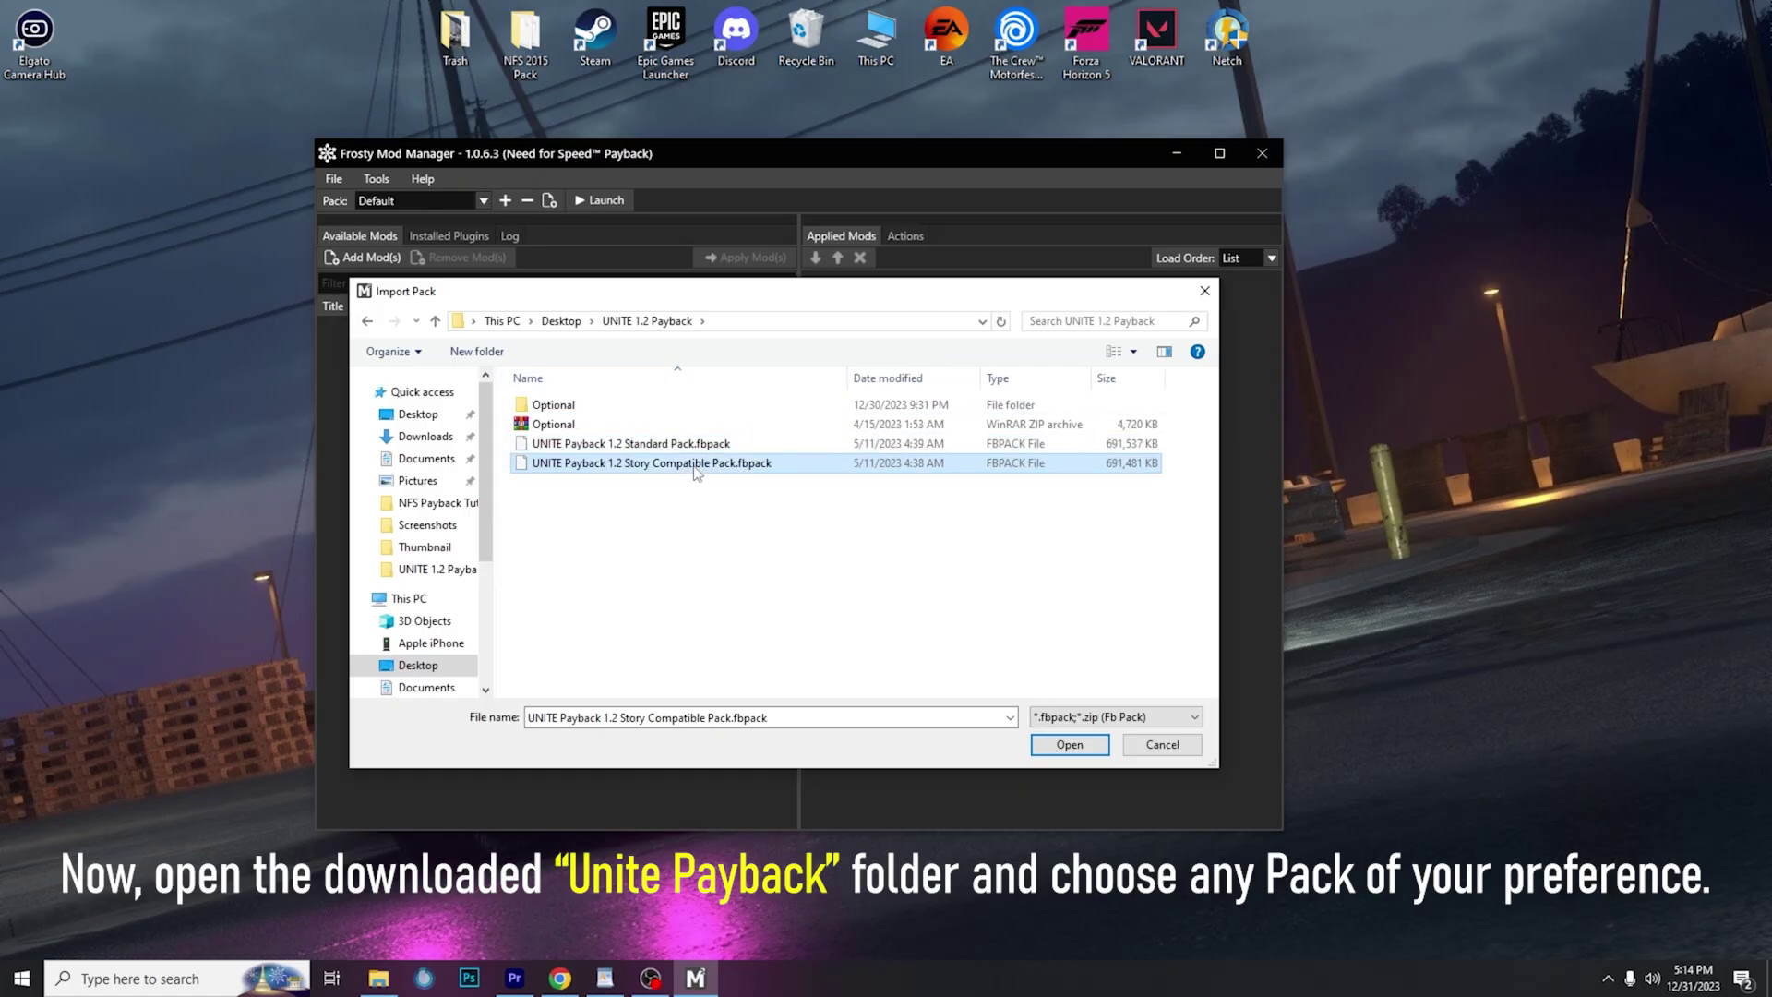
left_click(695, 444)
left_click(696, 463)
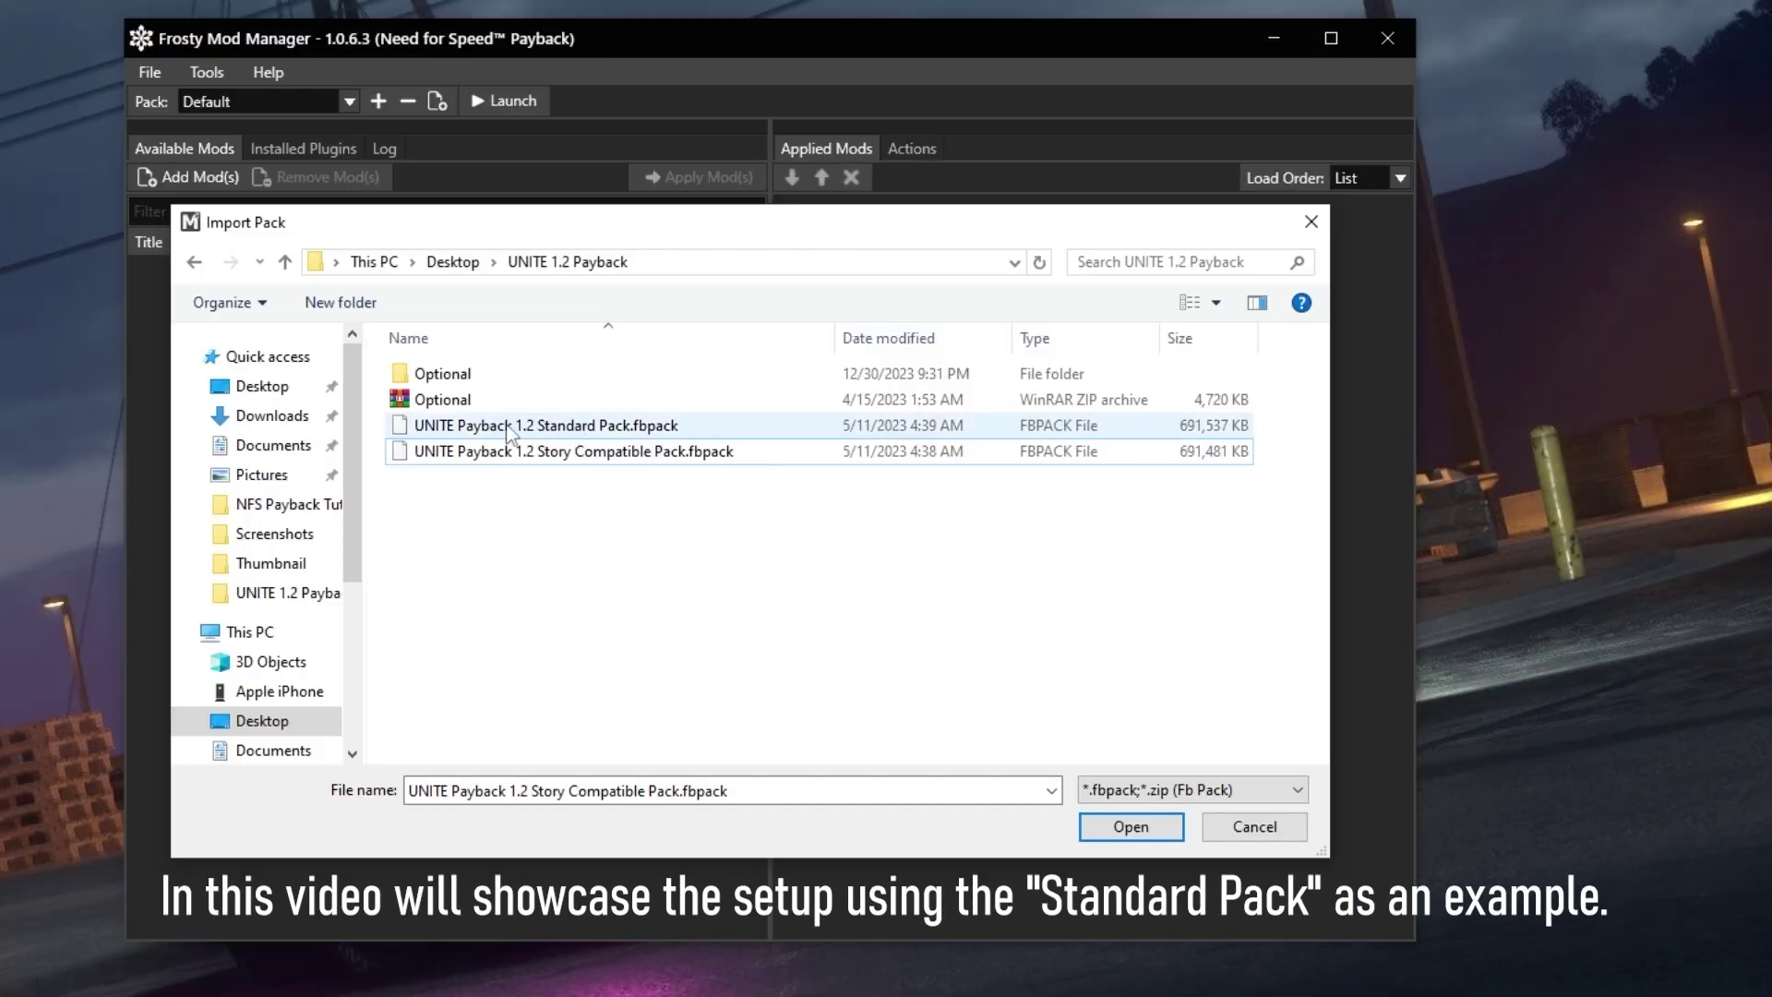
left_click(590, 430)
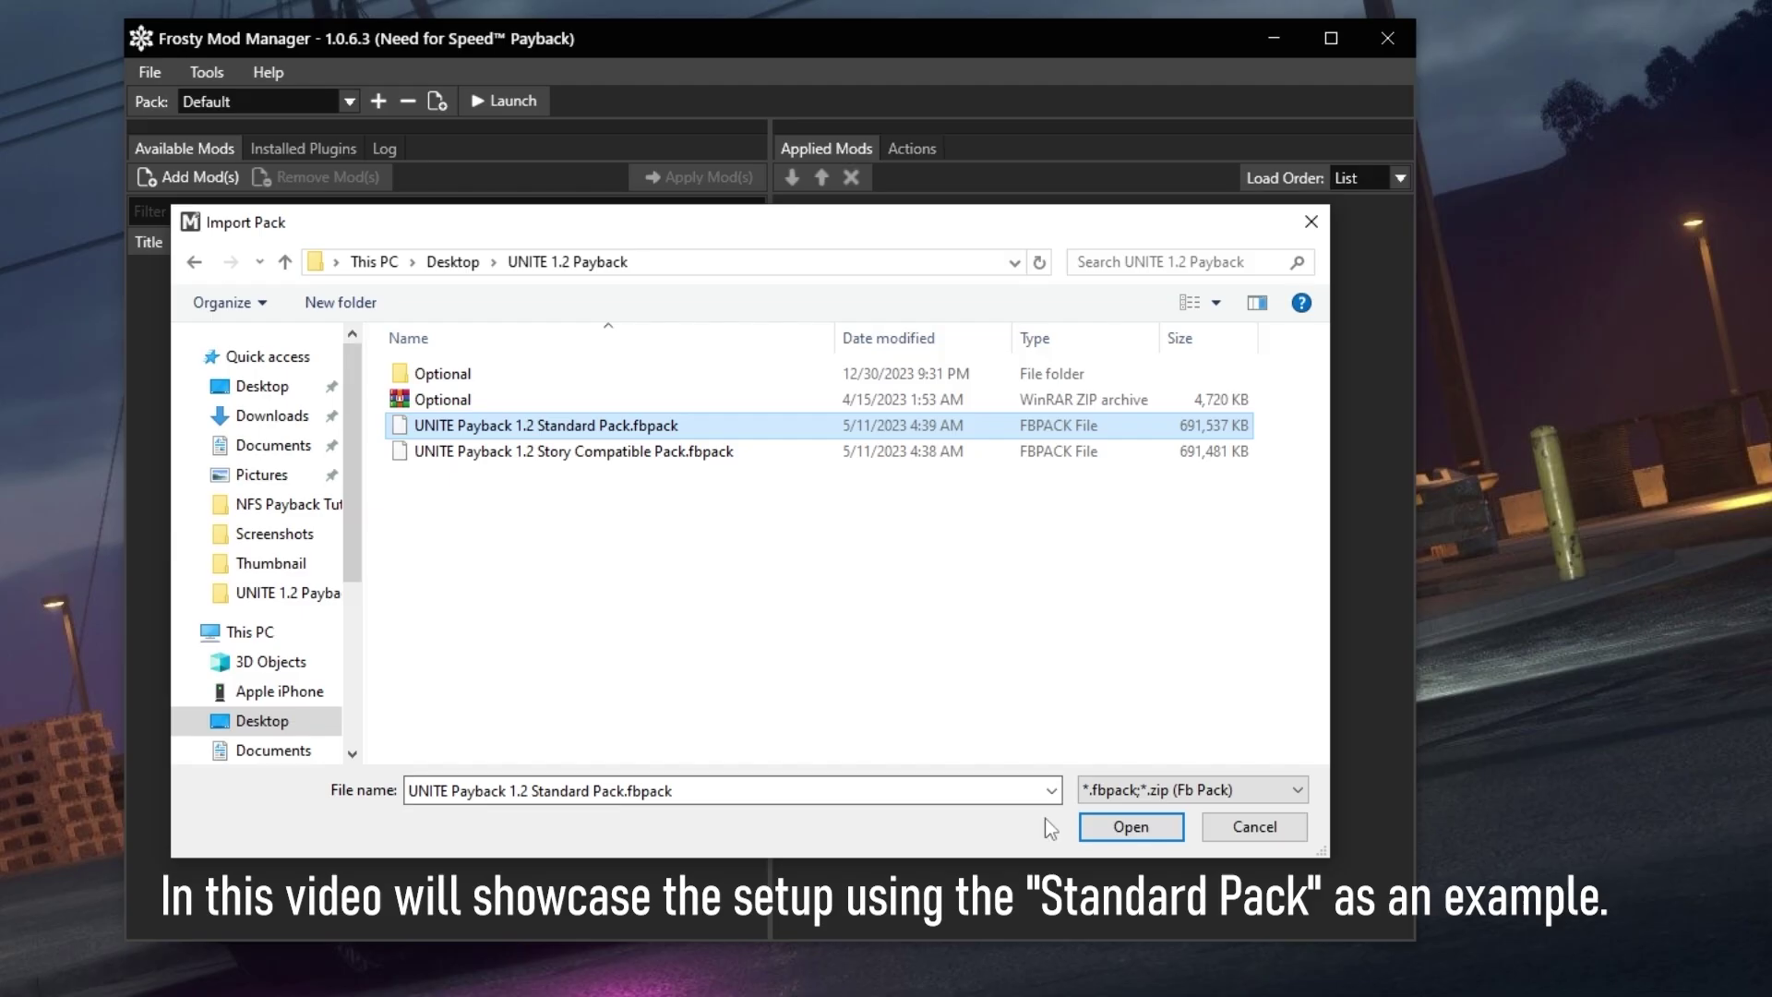
left_click(1097, 828)
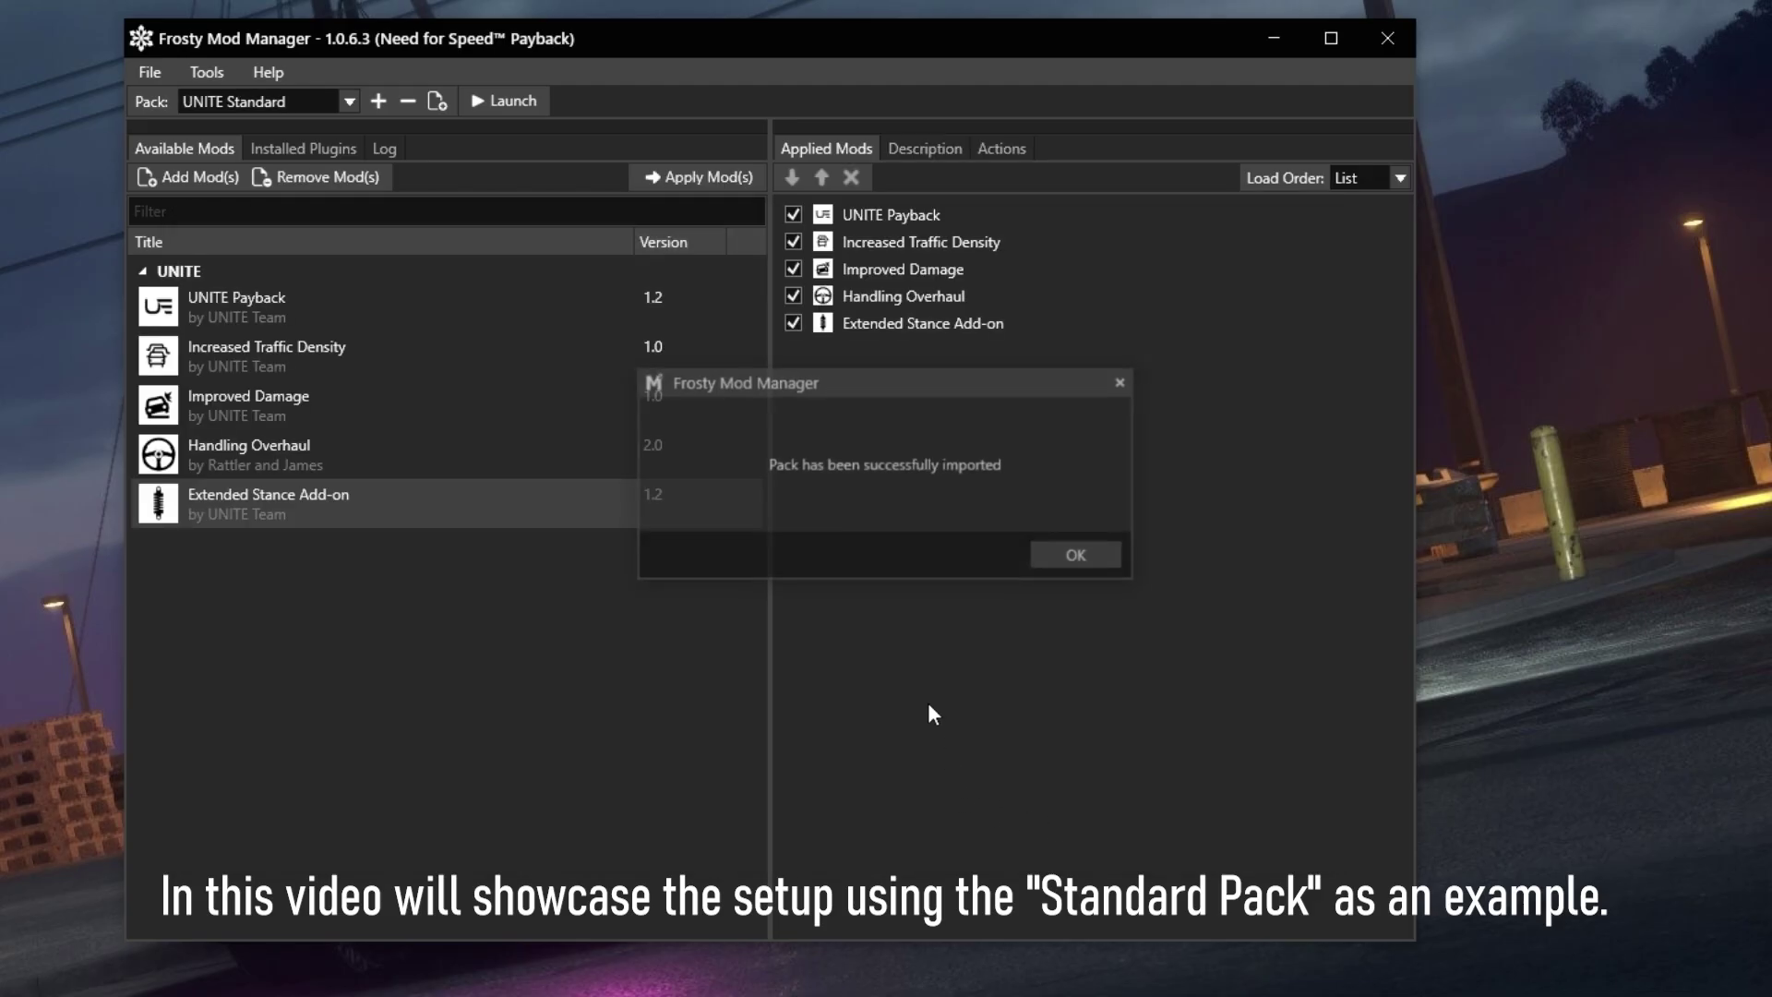
left_click(1078, 558)
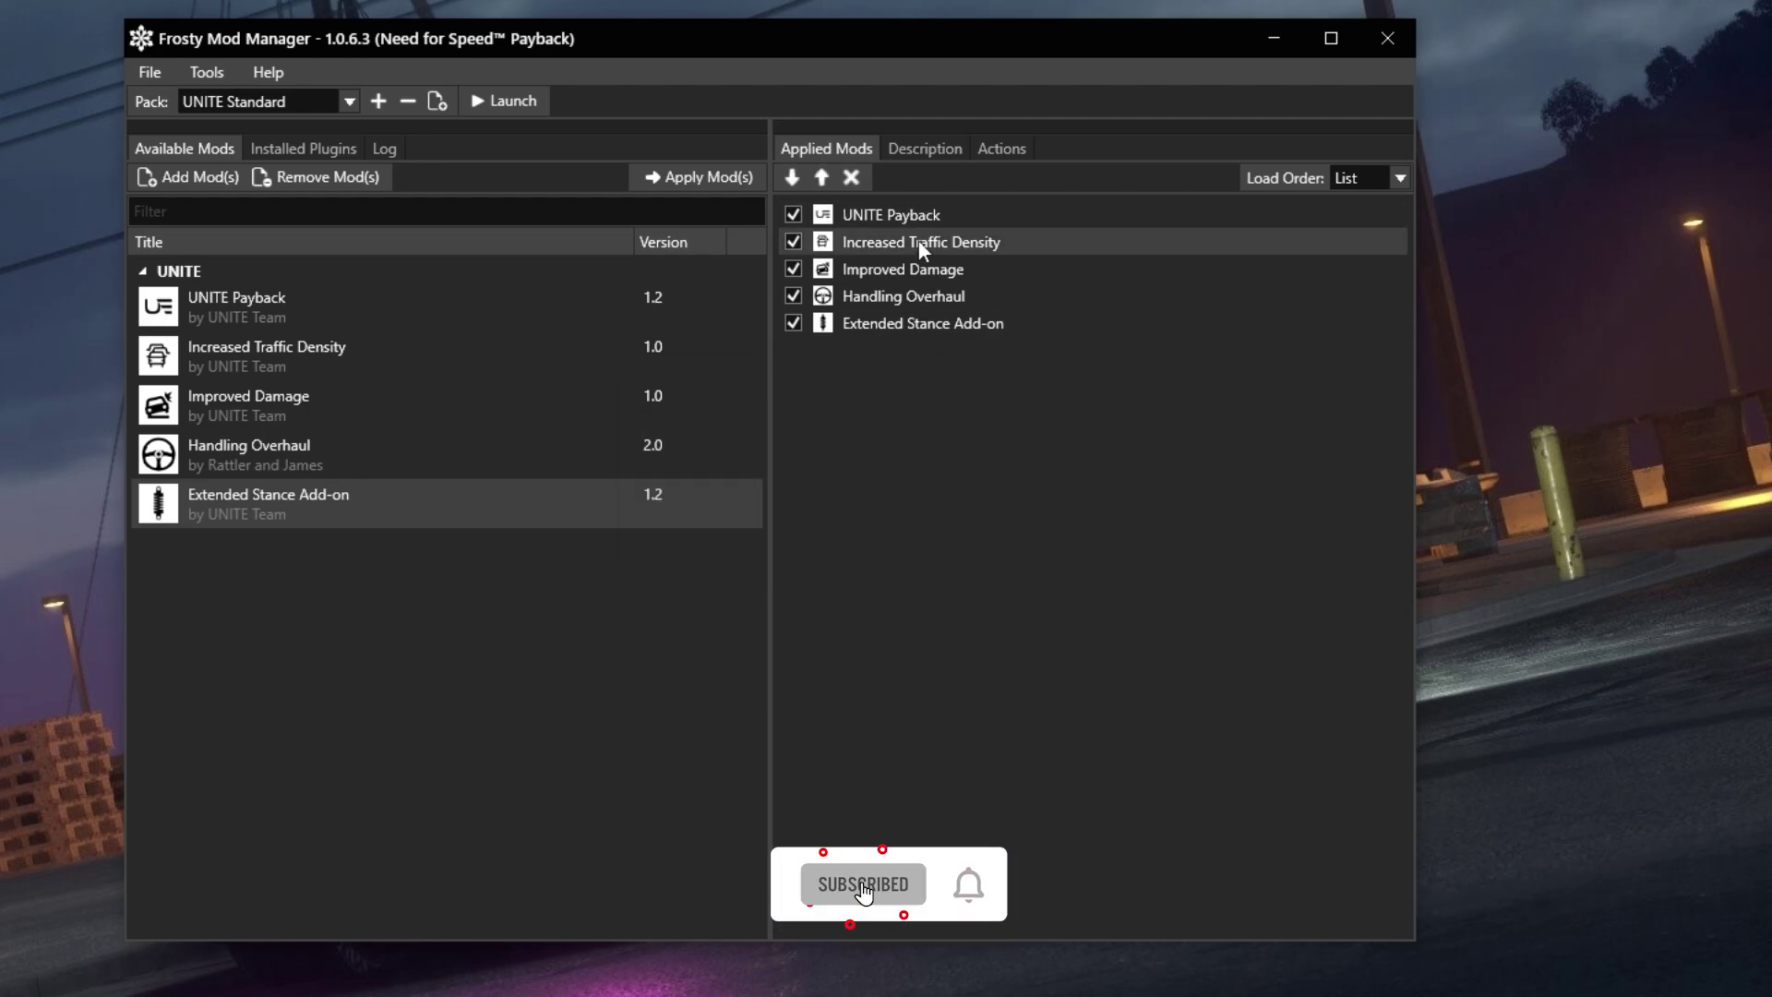
Set the load order of the applied mods to List
left_click(911, 321)
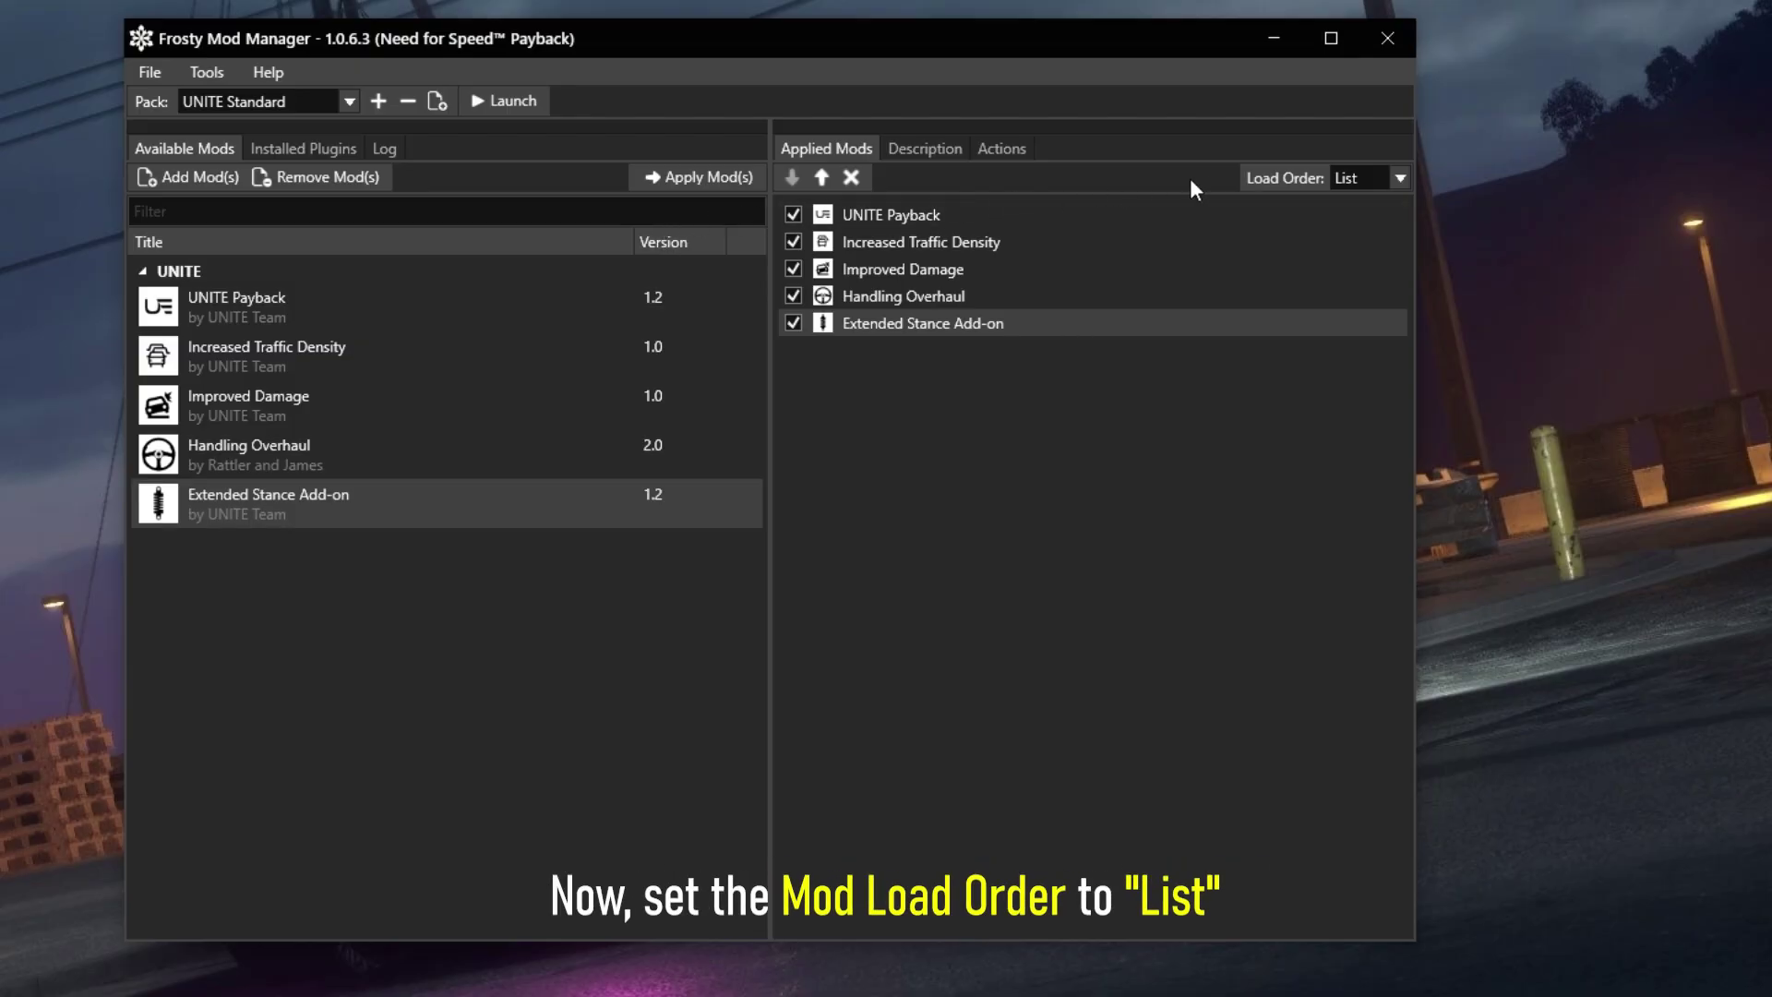
left_click(1398, 178)
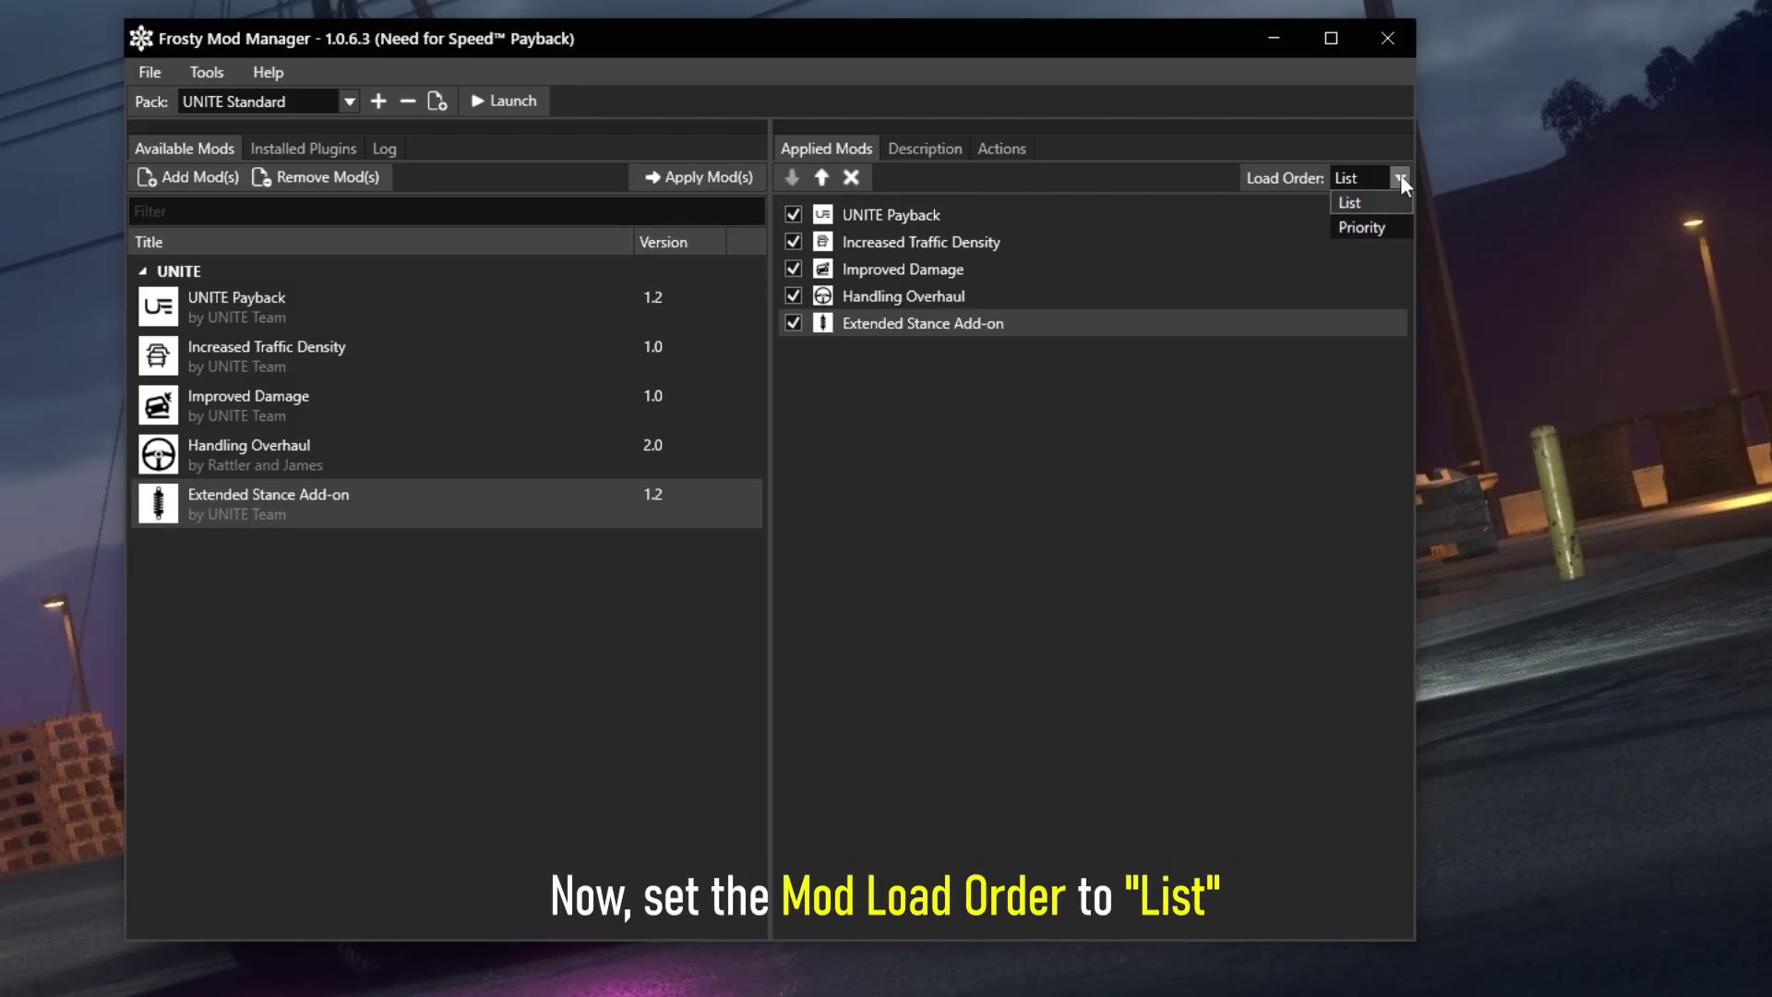
left_click(1352, 206)
Rename the imported pack to Unite-Standard, without any spaces
left_click(151, 72)
mouse_move(190, 98)
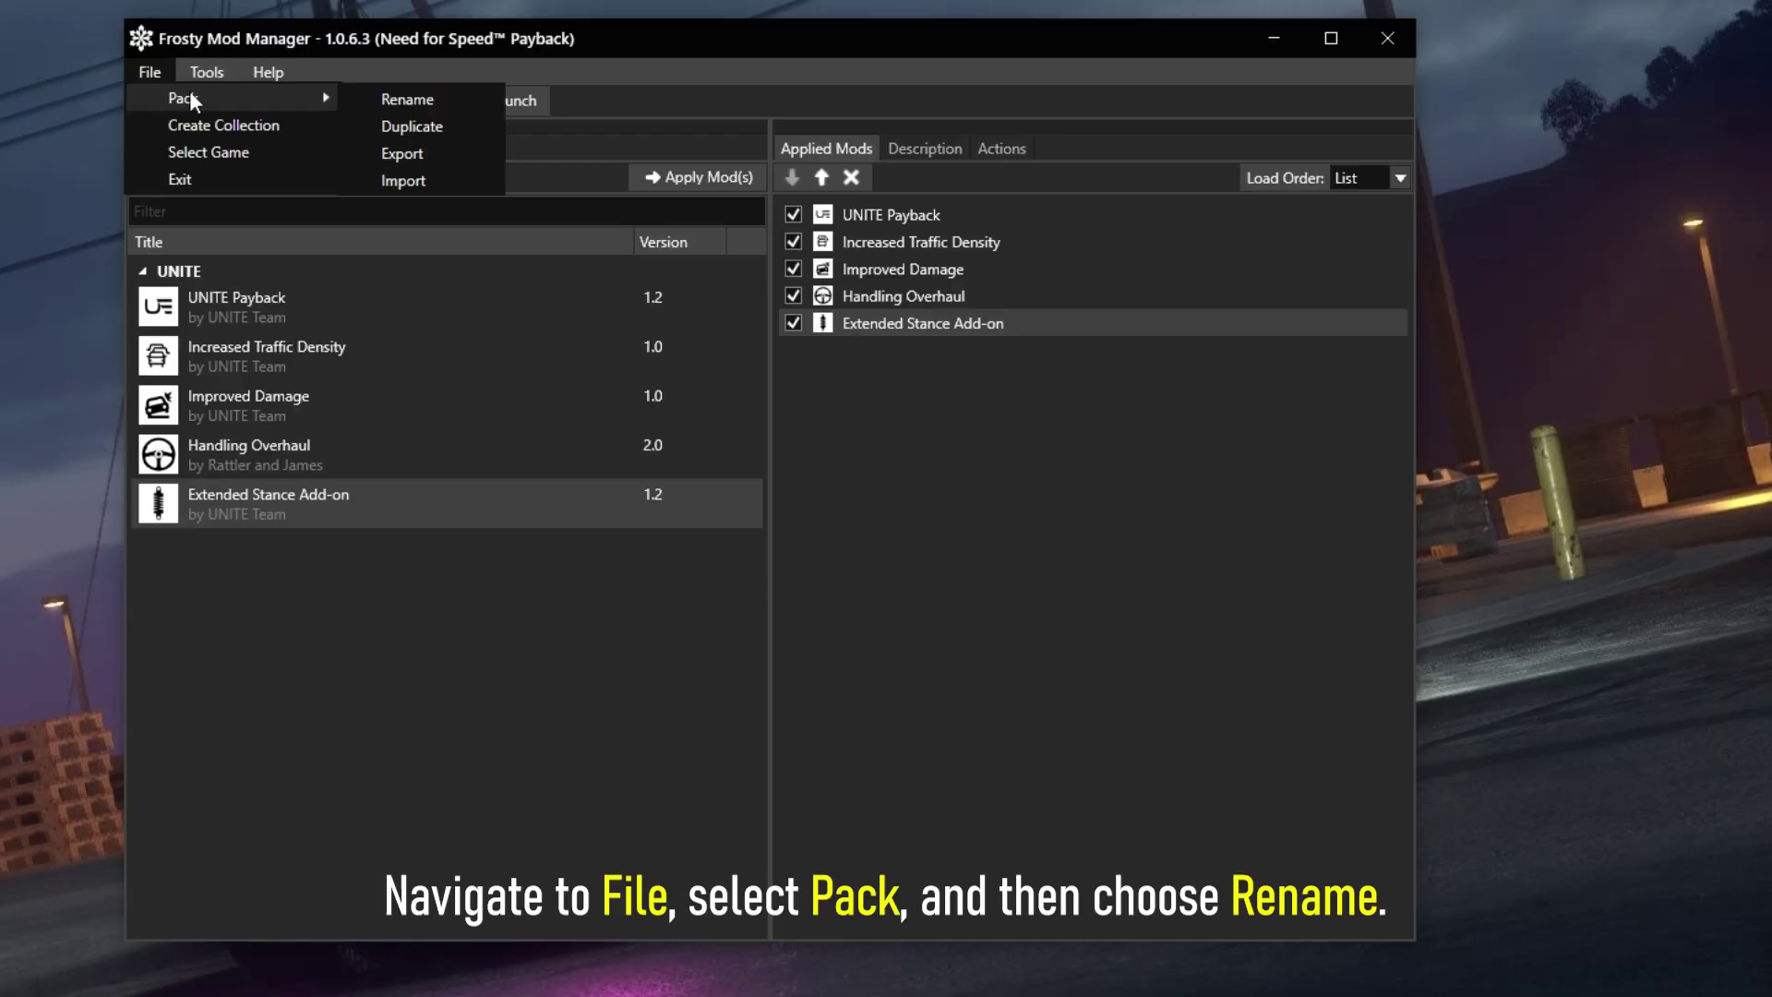
left_click(411, 98)
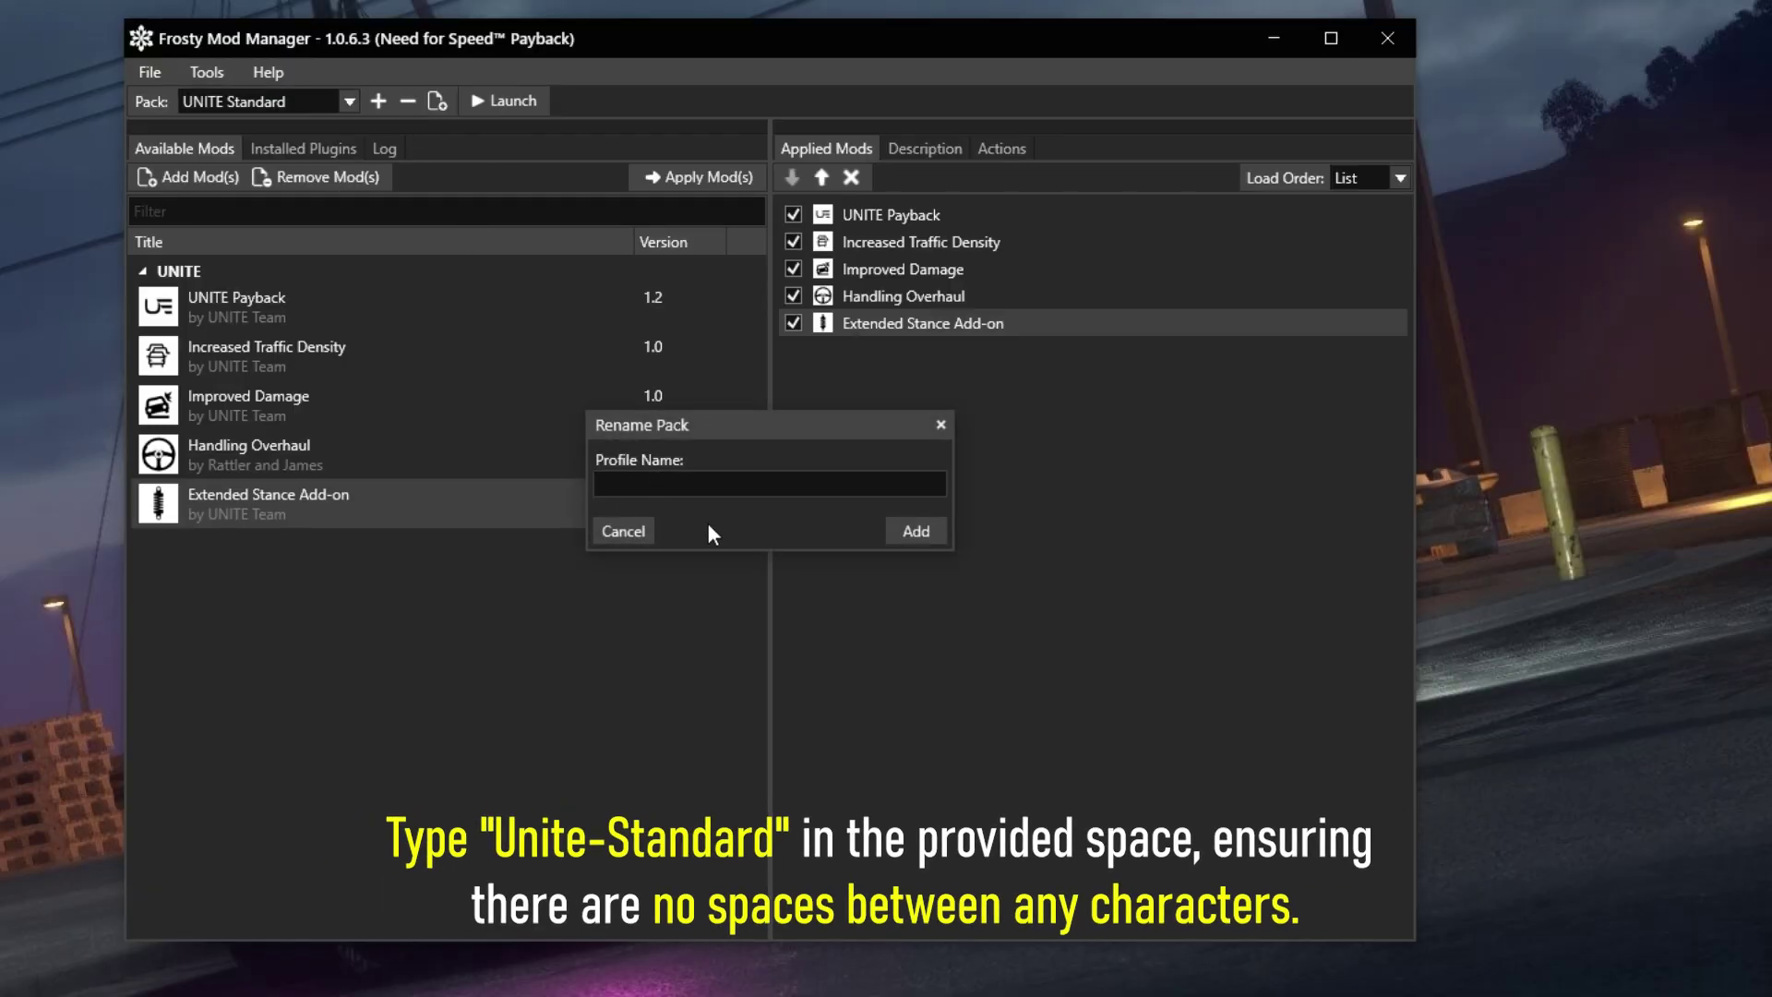
type("Unite-Standard")
key("ctrl+a")
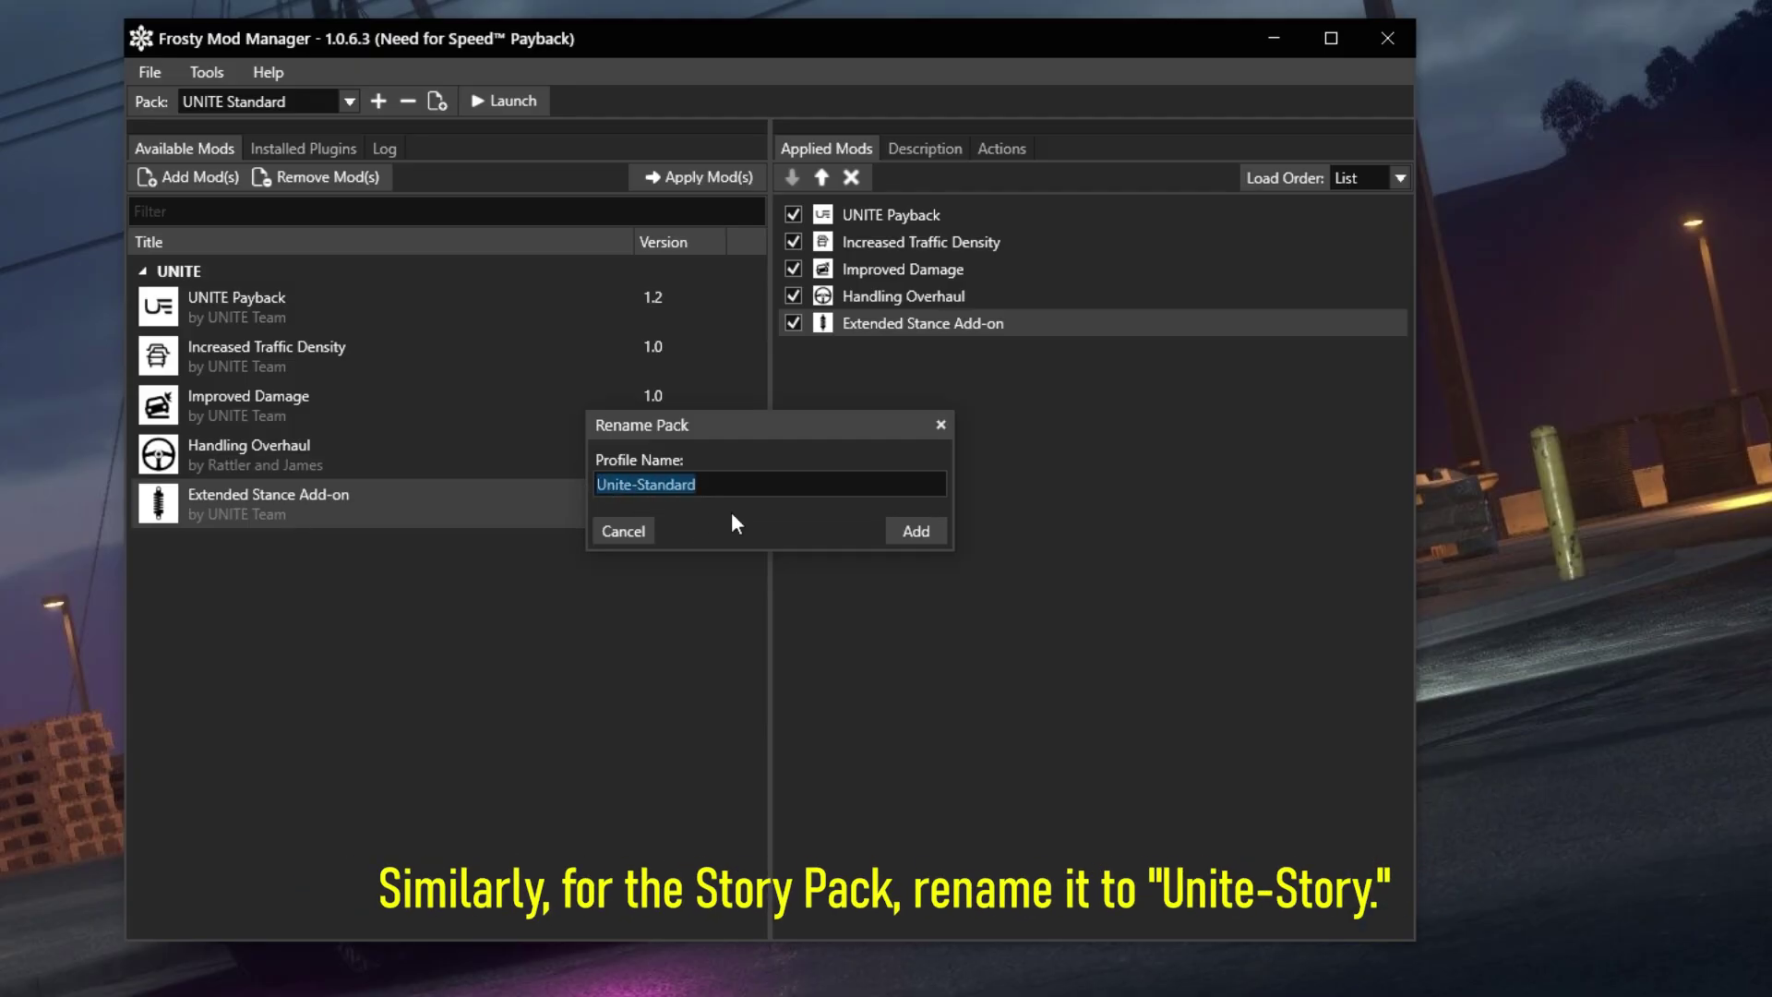
left_click(740, 482)
left_click(916, 532)
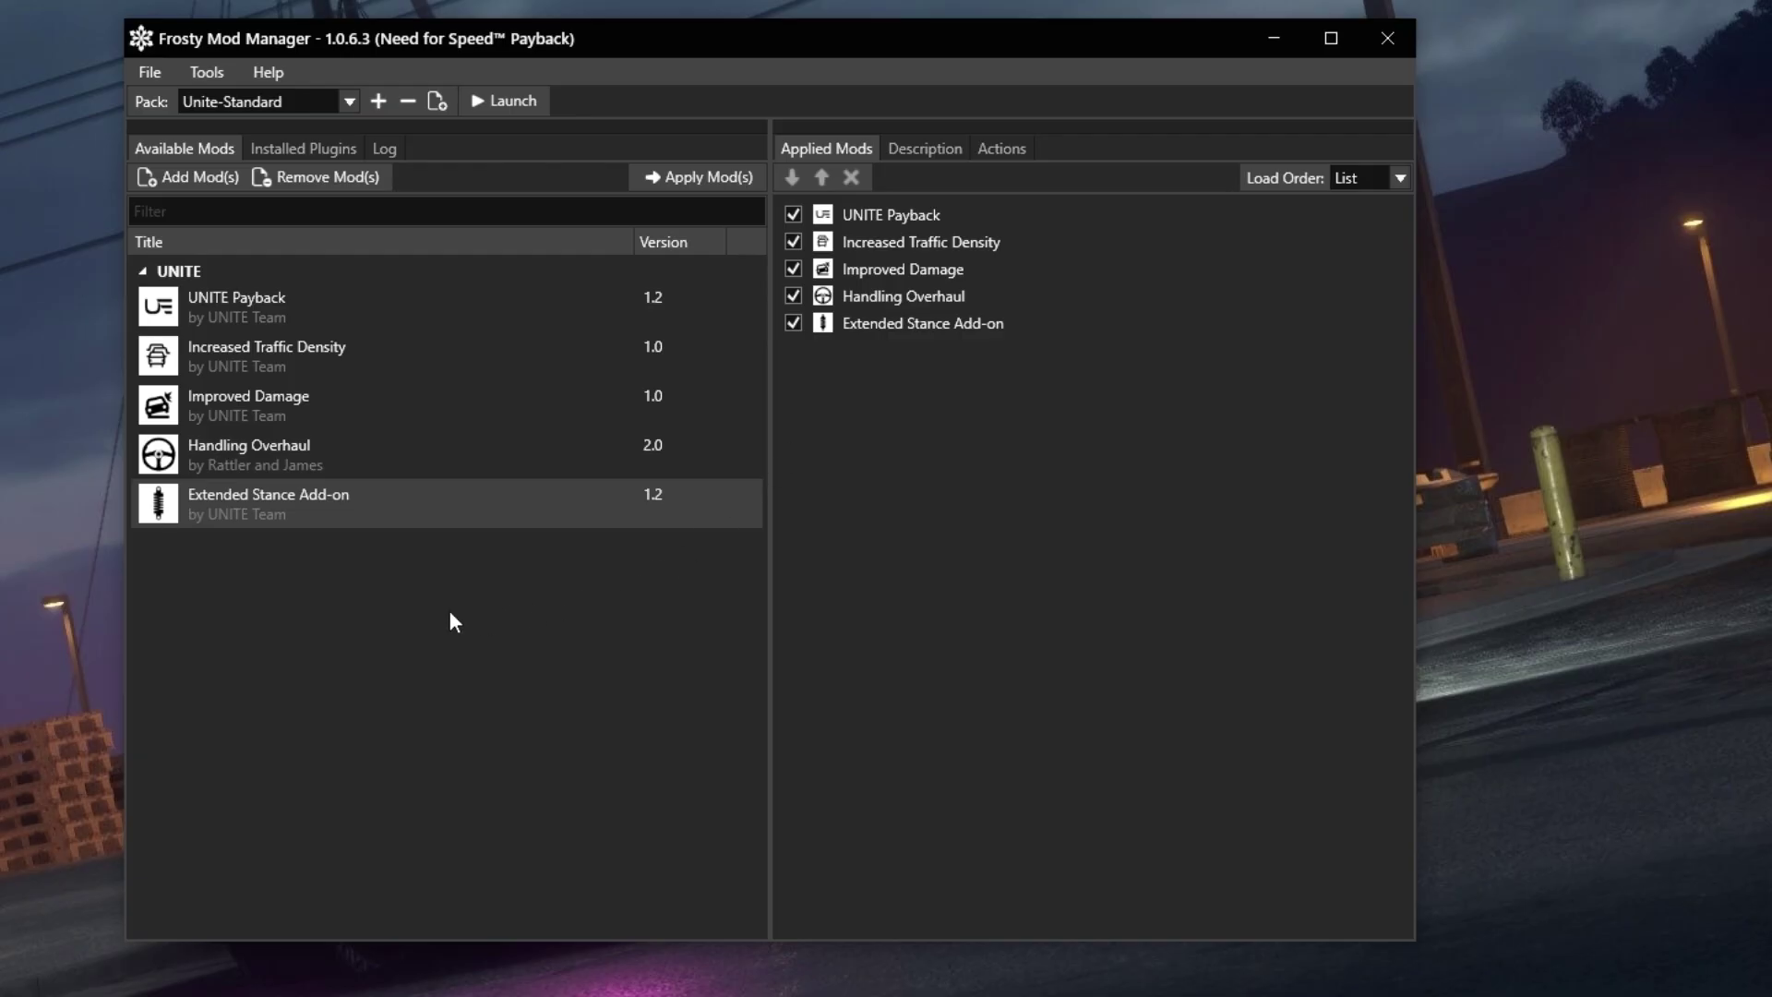
Add the Whitewall Tires.fbmod mod from the Optional folder to the available mods
left_click(200, 175)
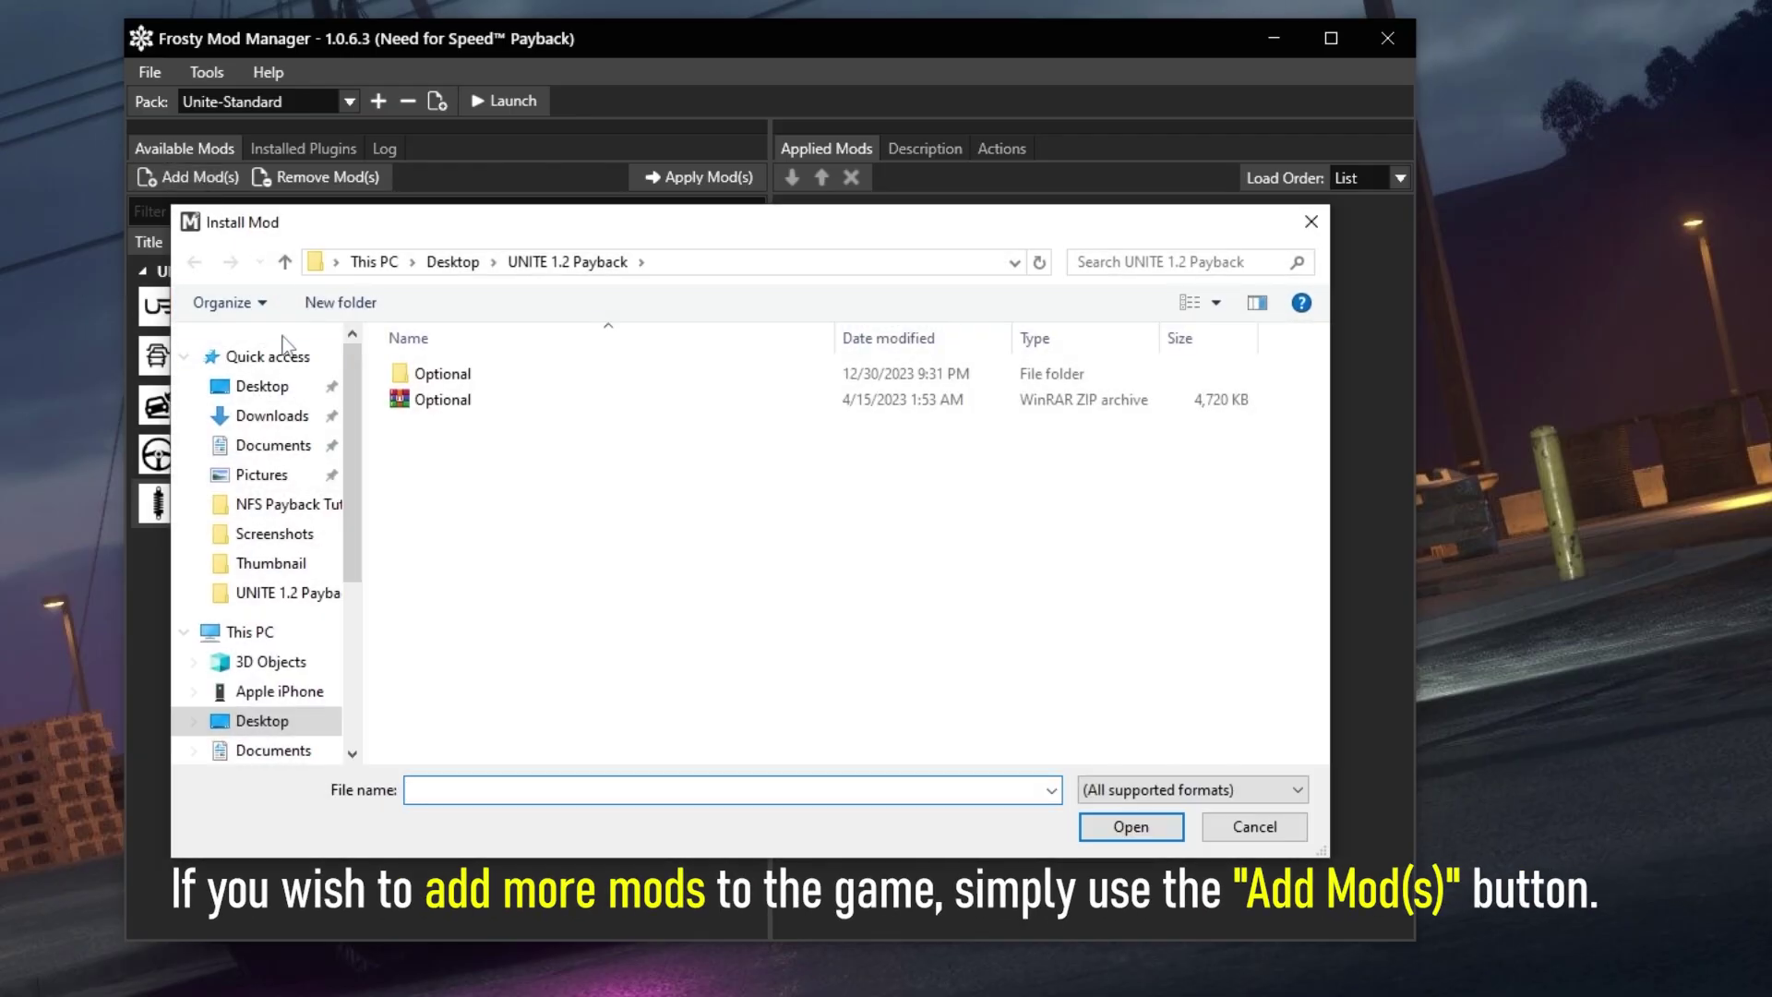
double_click(438, 374)
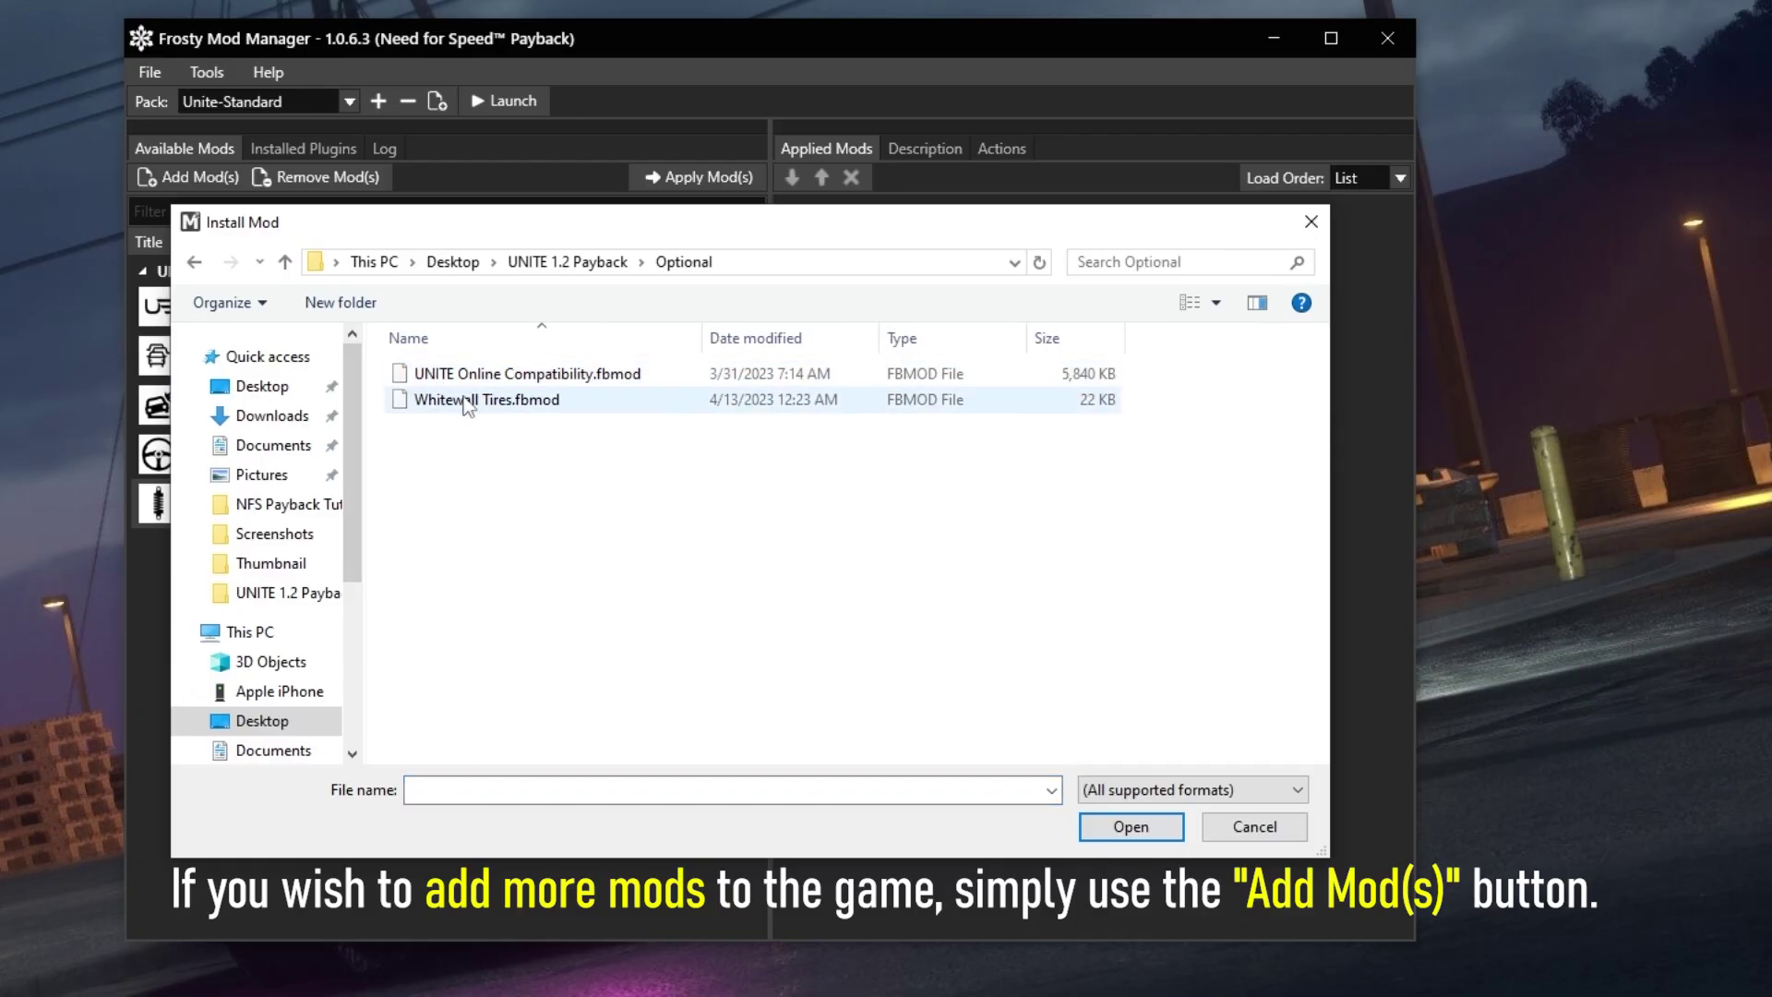
left_click(466, 399)
left_click(1130, 826)
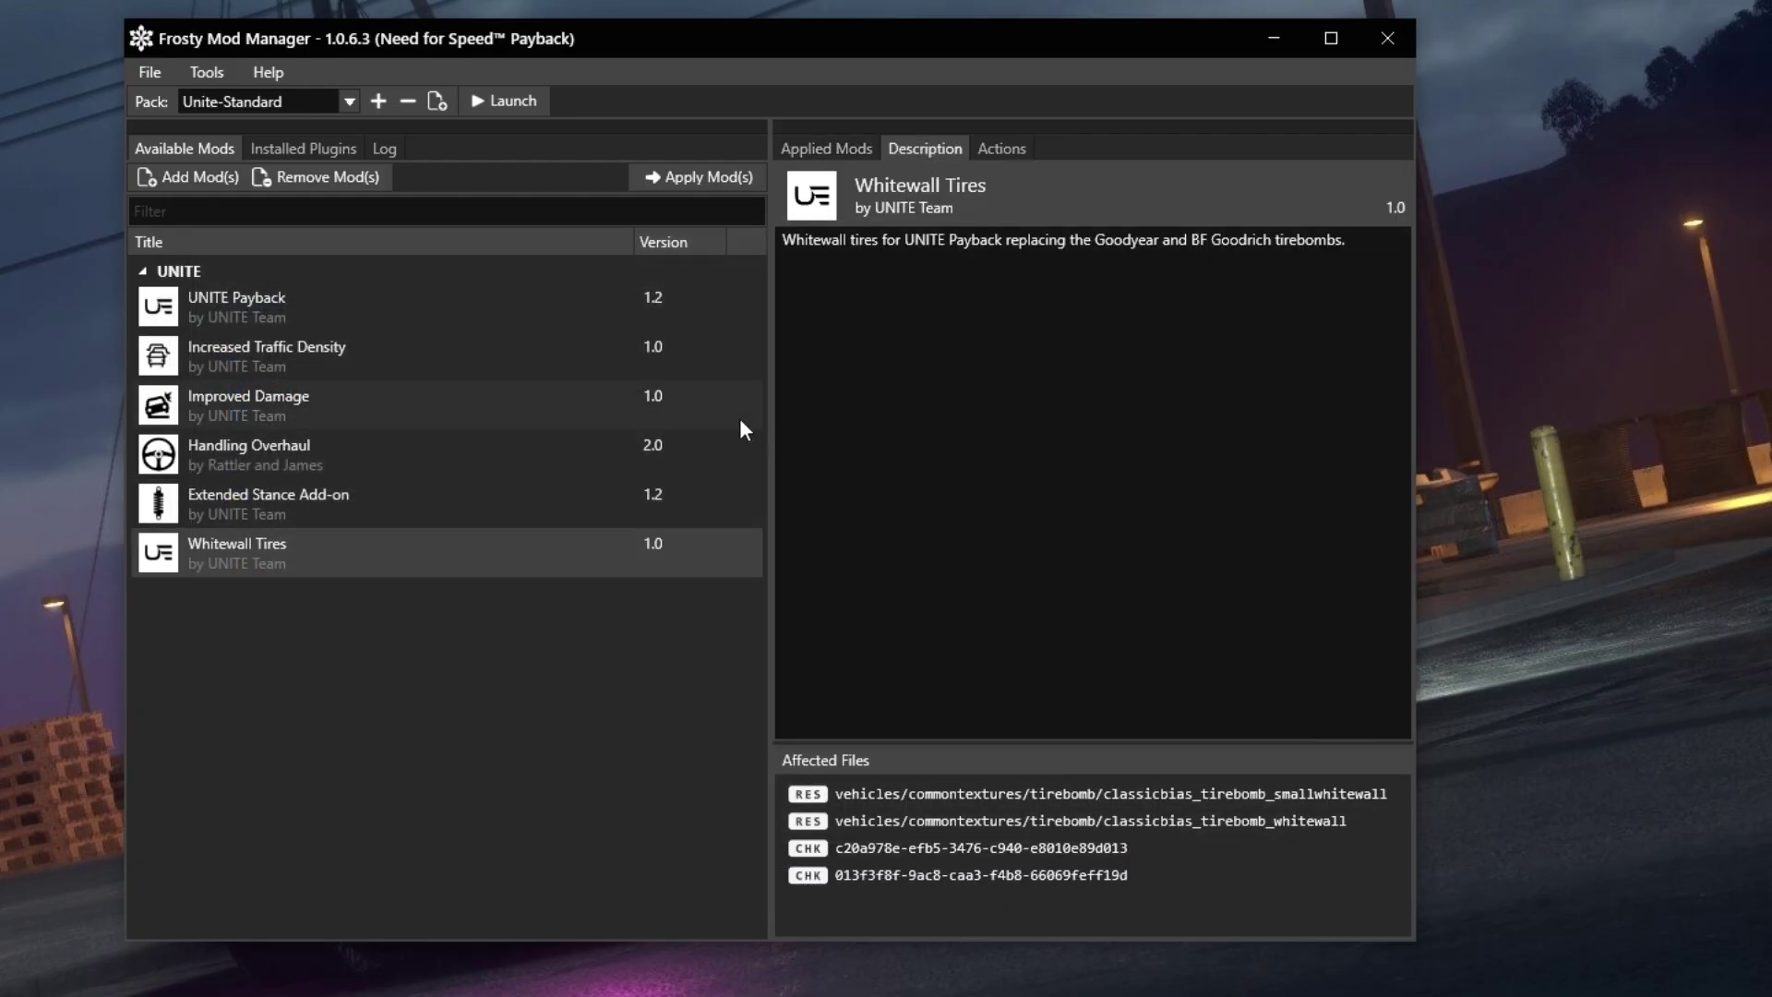
Apply the Whitewall Tires mod to the pack, keeping it at the end of the applied mods order
left_click(810, 149)
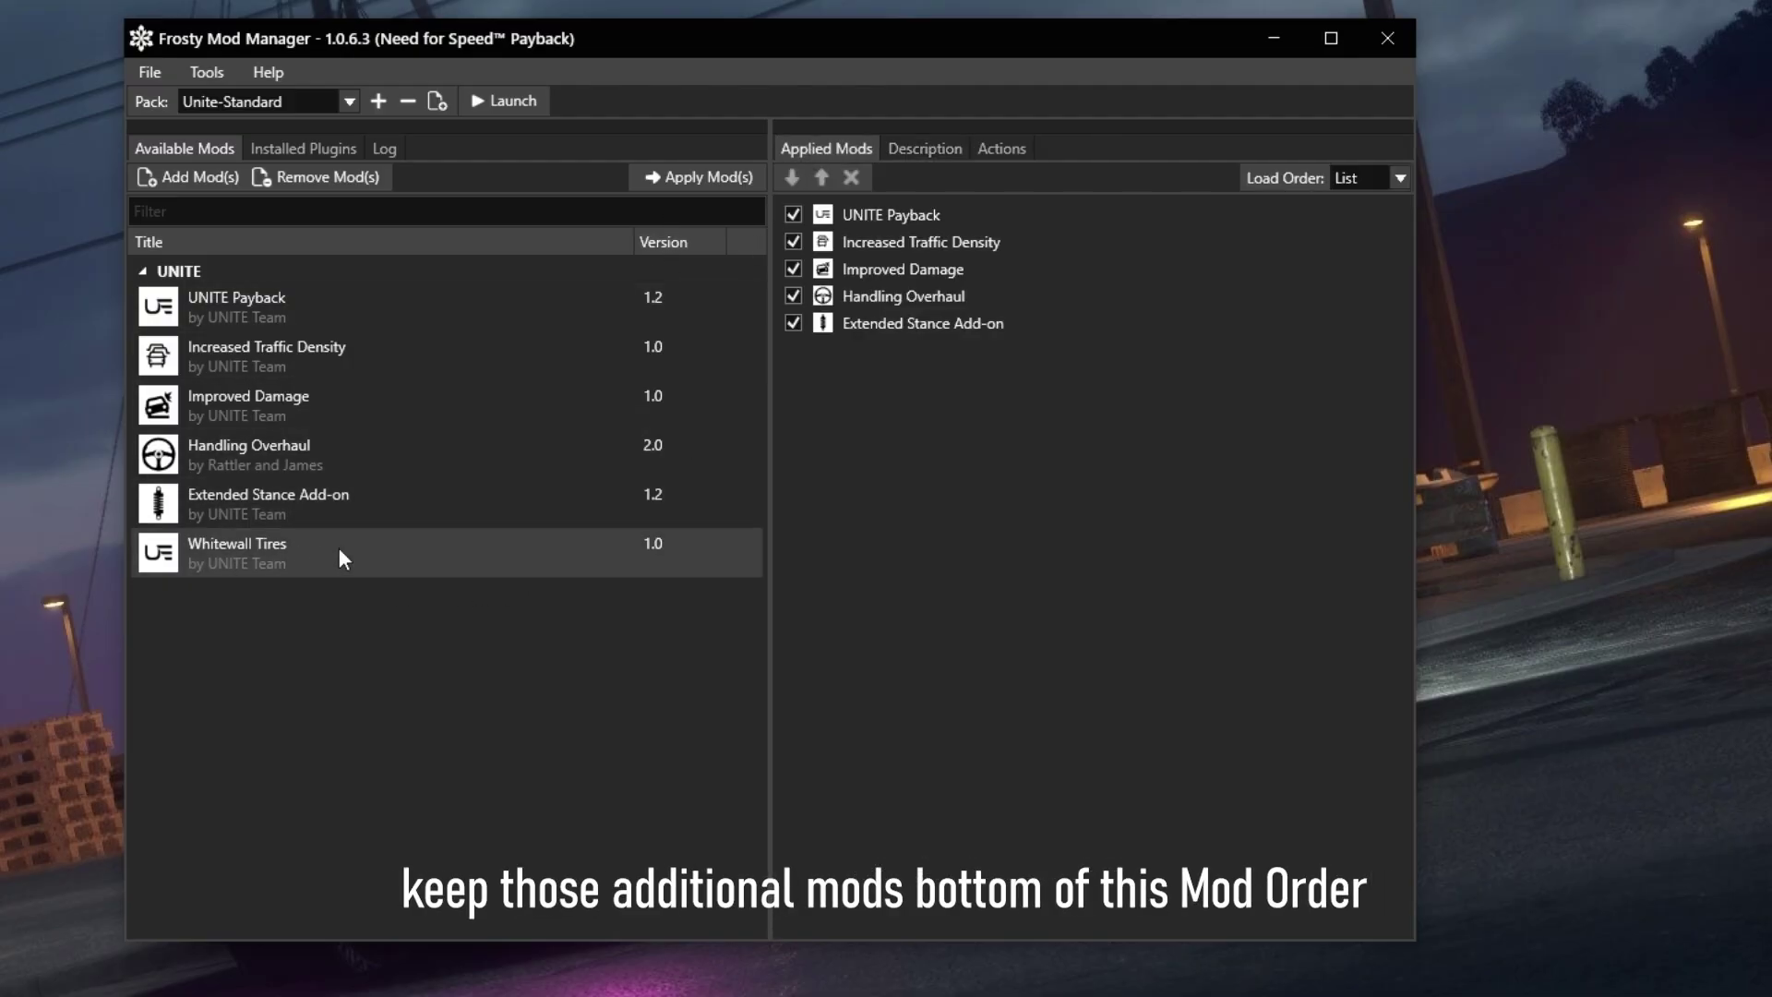
left_click(684, 173)
left_click(944, 351)
Add the Nissan_GT-R50_by_Italdesign.fbmod mod from the desktop to the available mods
left_click(186, 177)
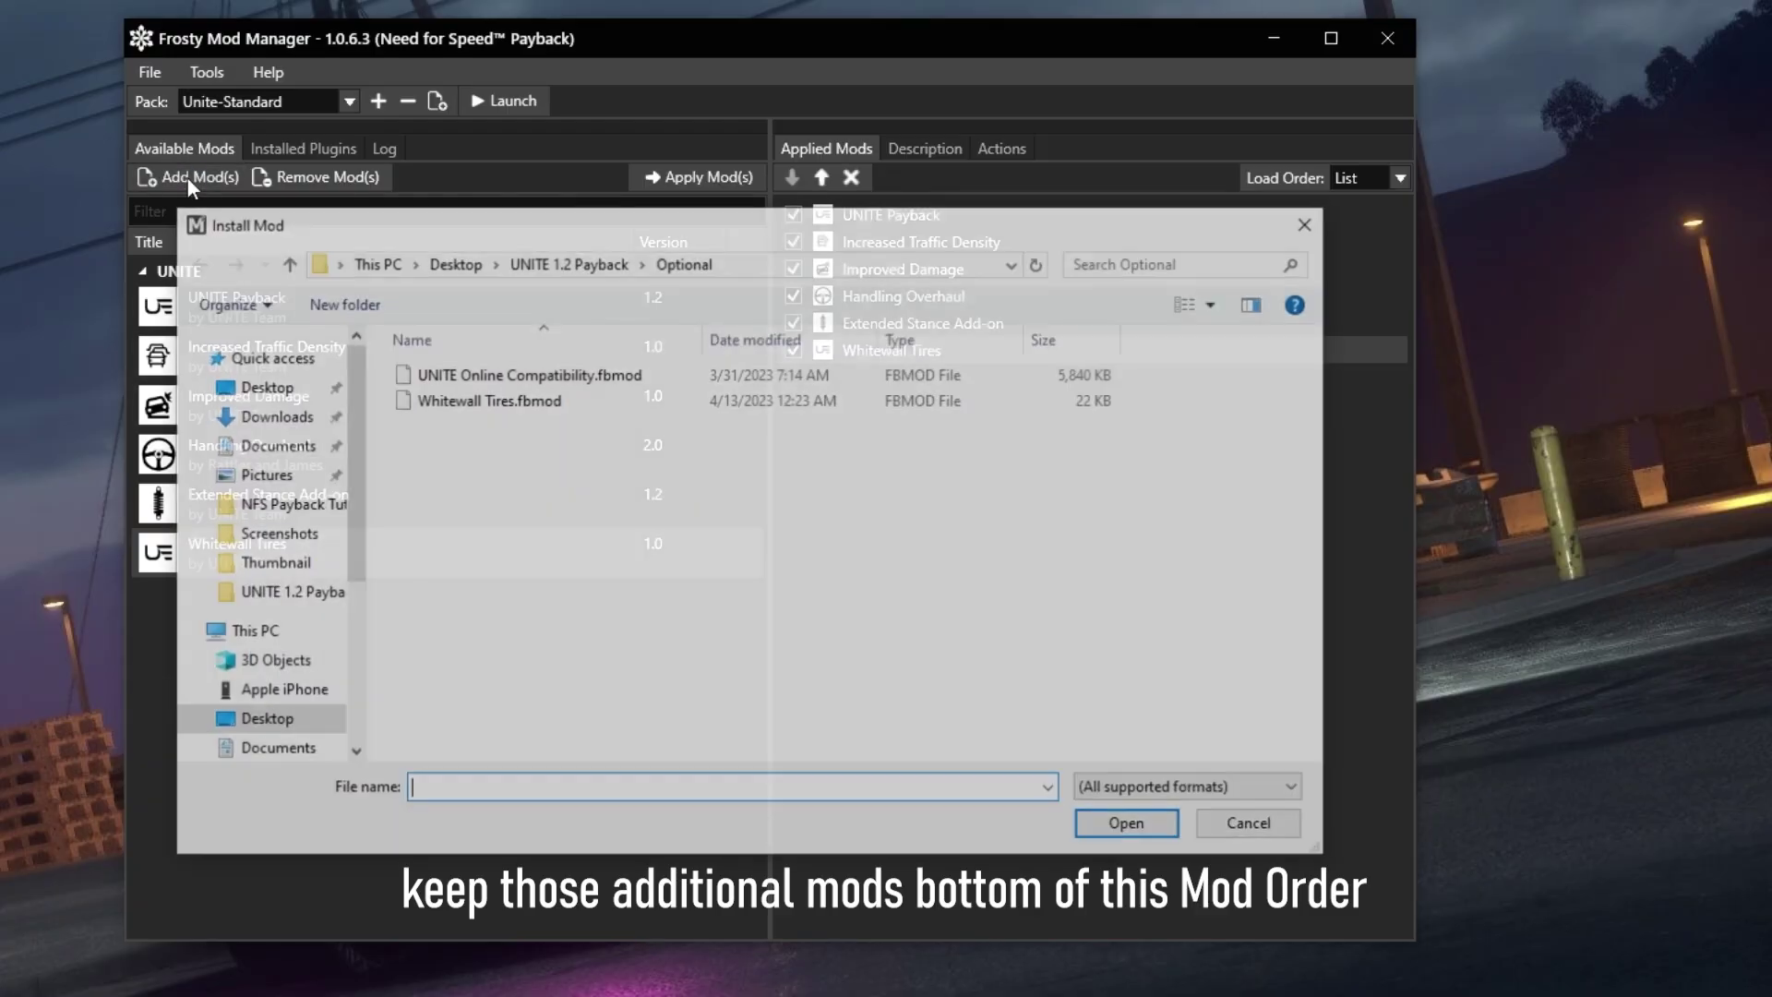
left_click(261, 387)
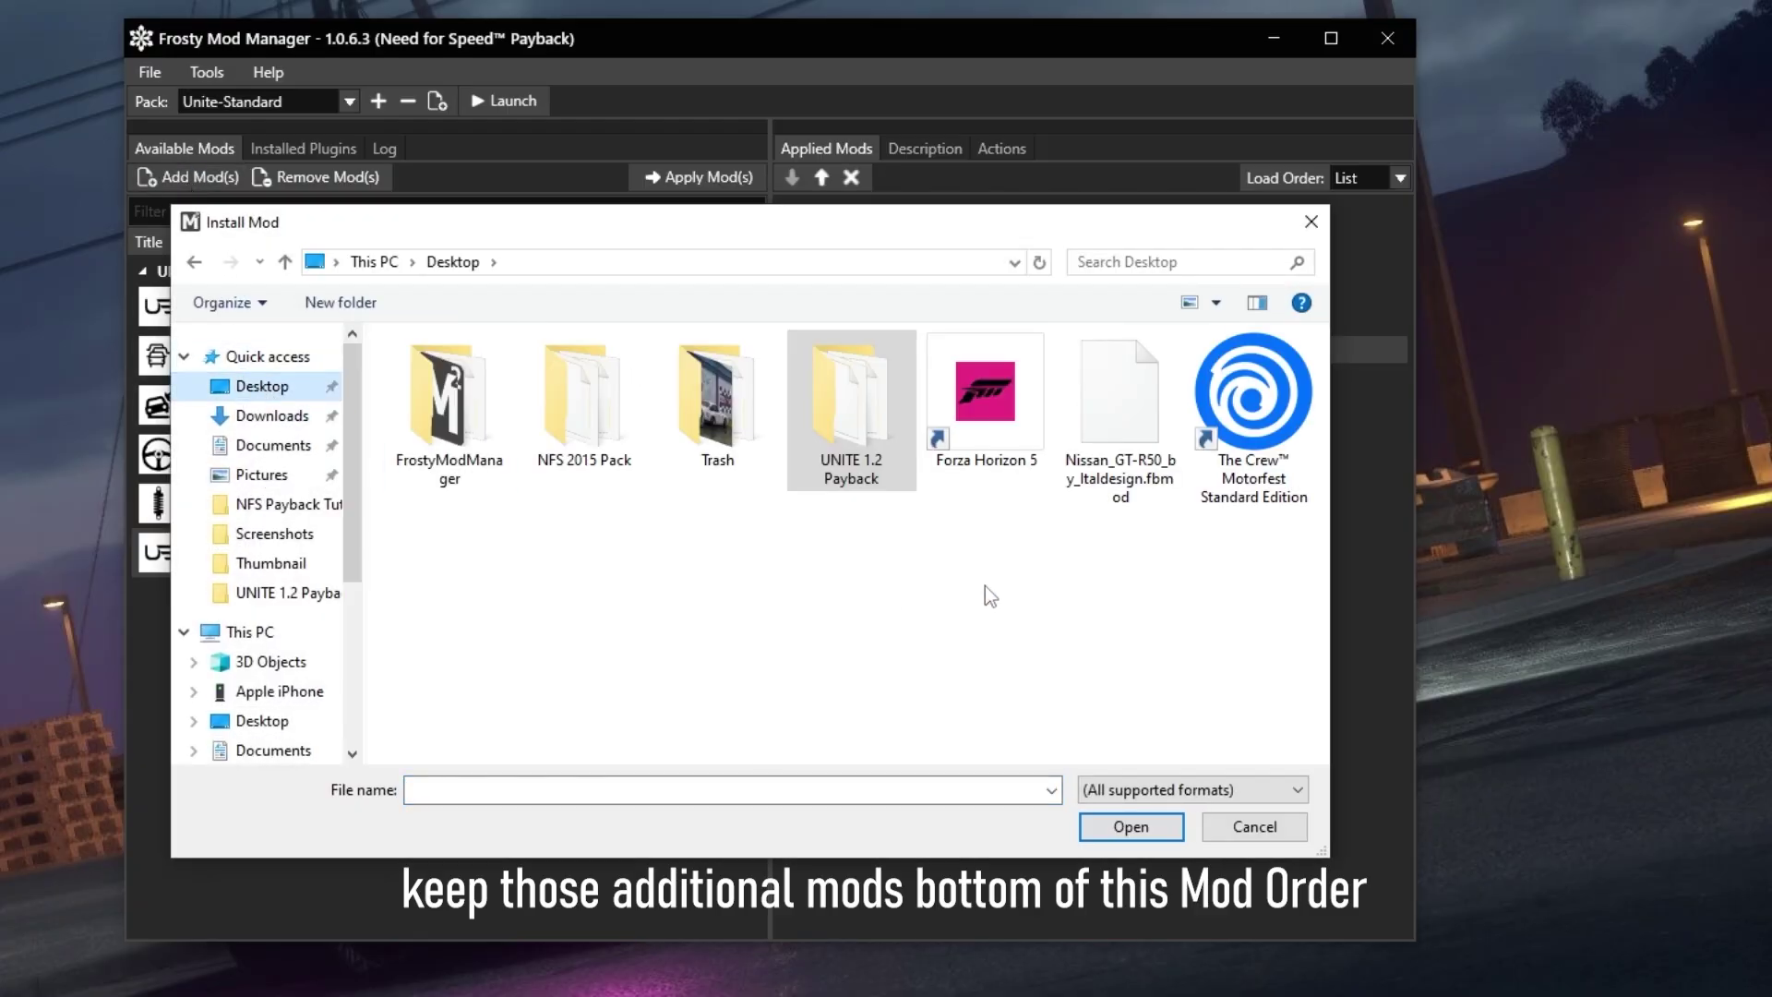
left_click(1118, 415)
left_click(1130, 826)
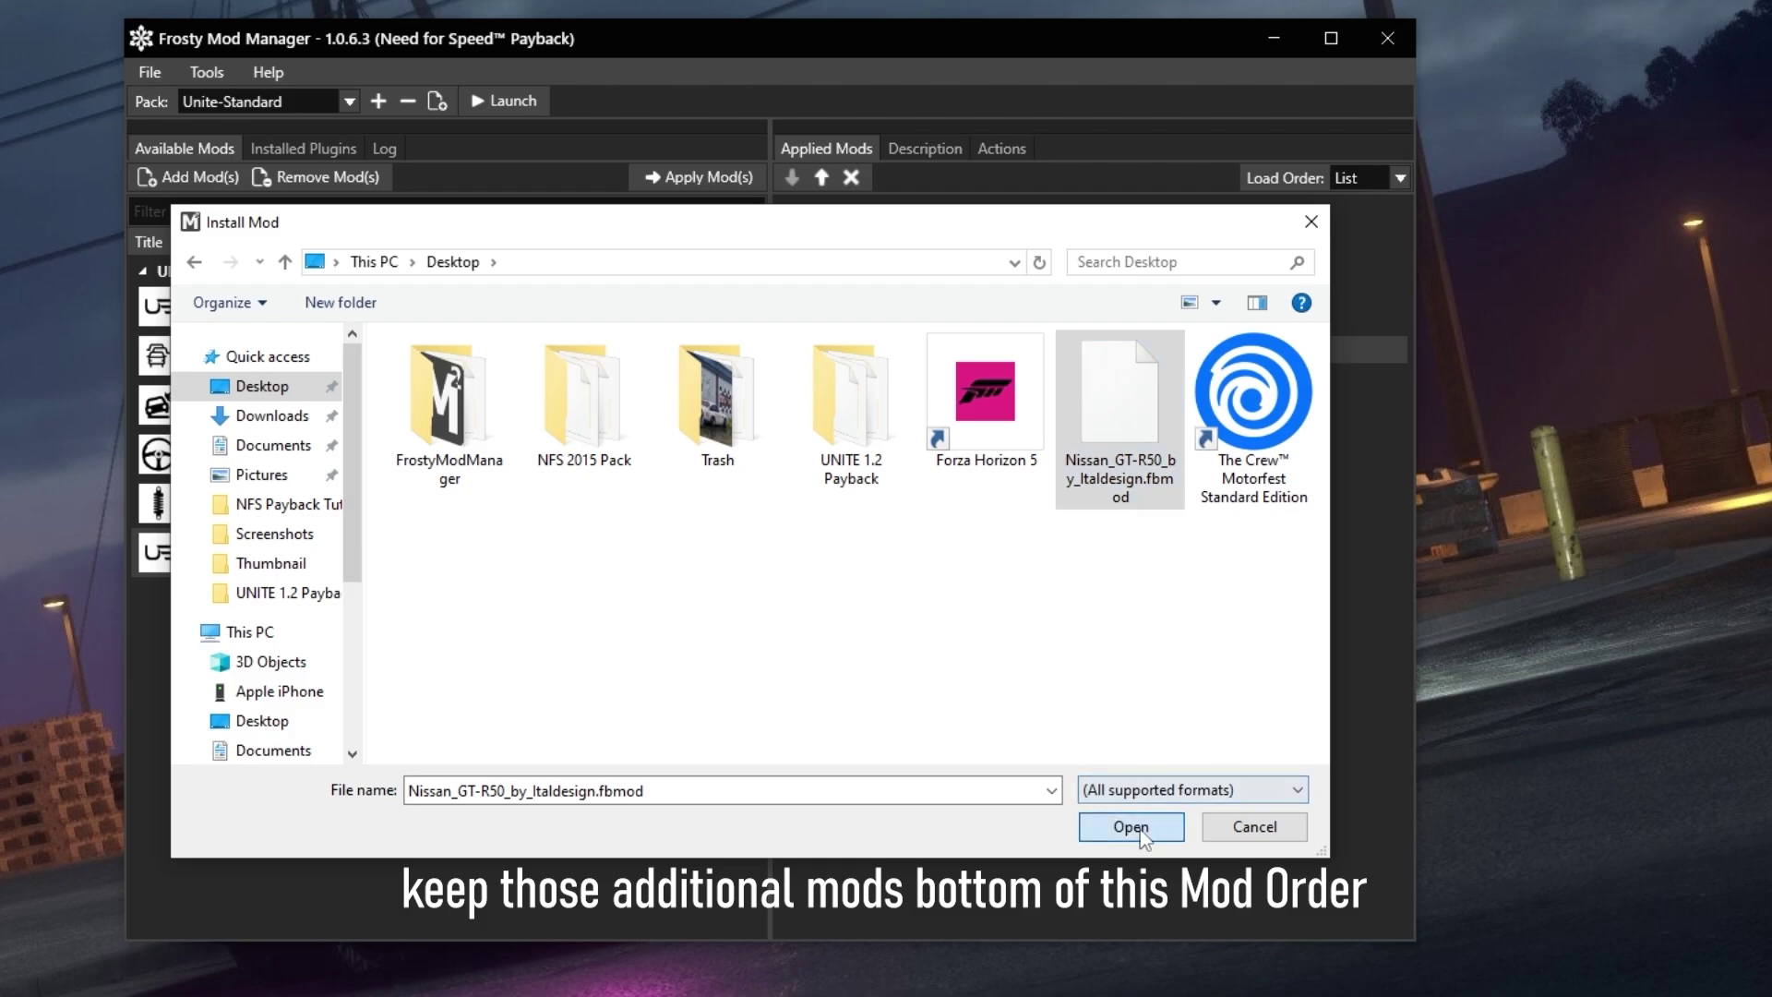
View the preview images in the Nissan GT-R50 by Italdesign mod's description
left_click(859, 684)
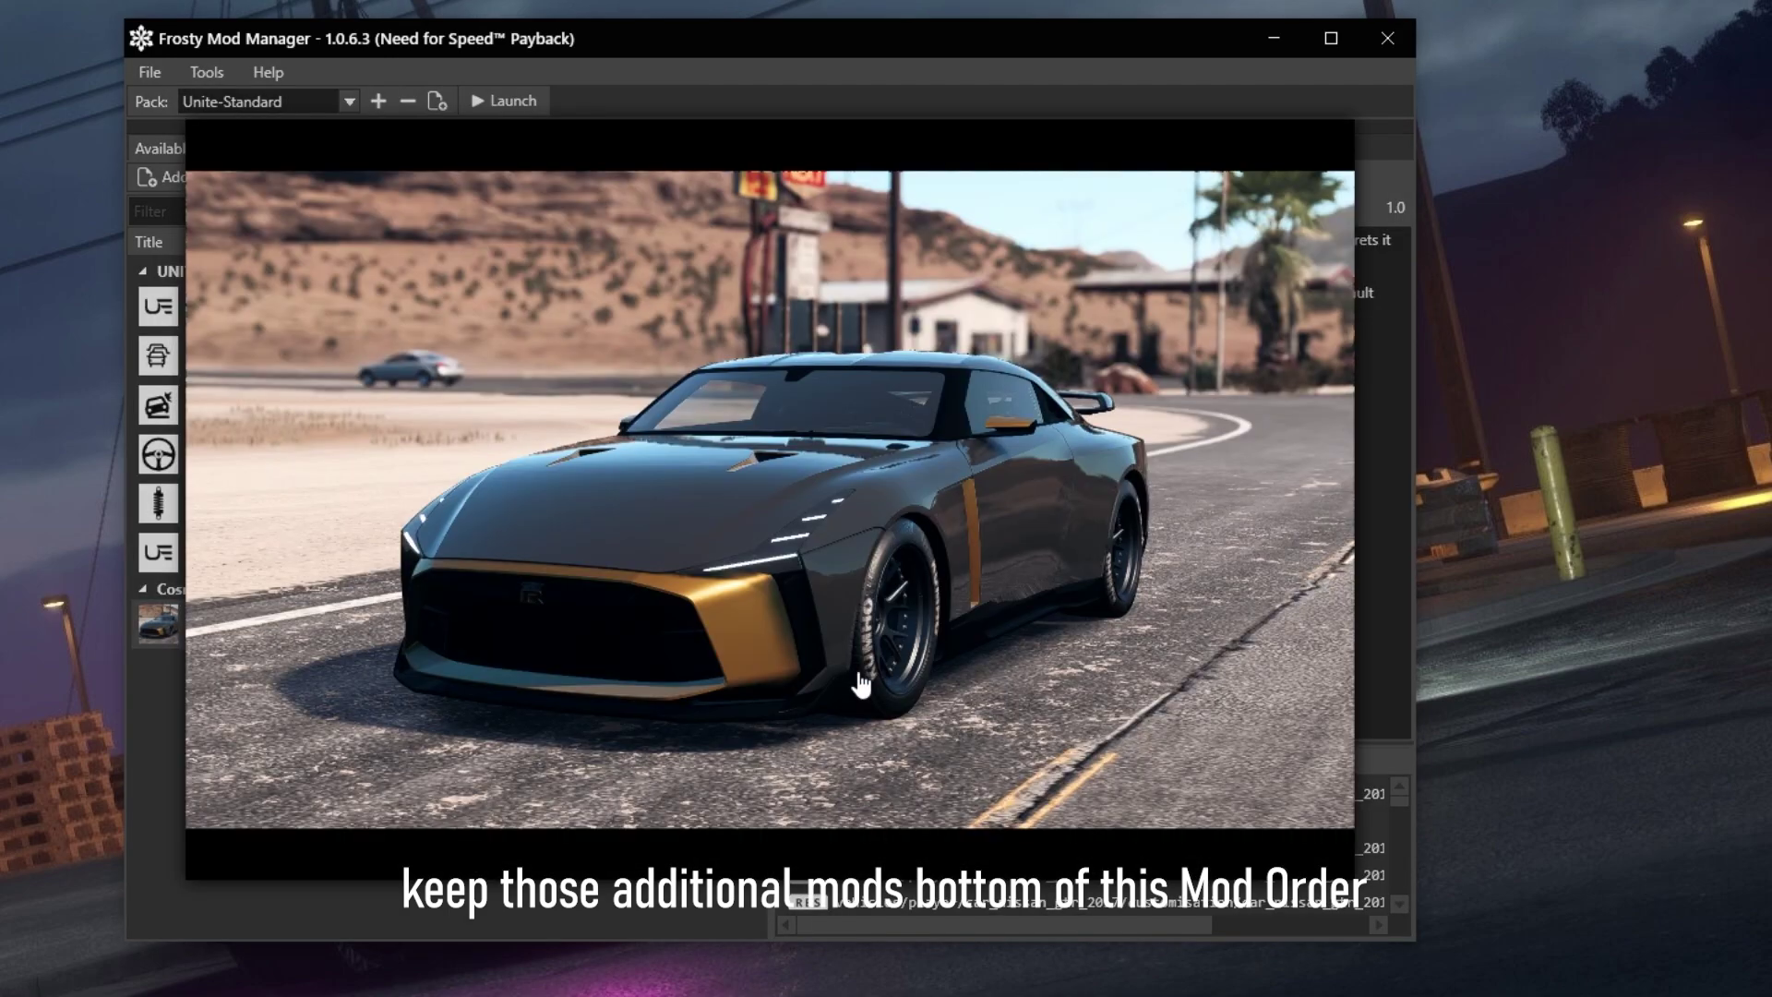
left_click(881, 494)
left_click(980, 688)
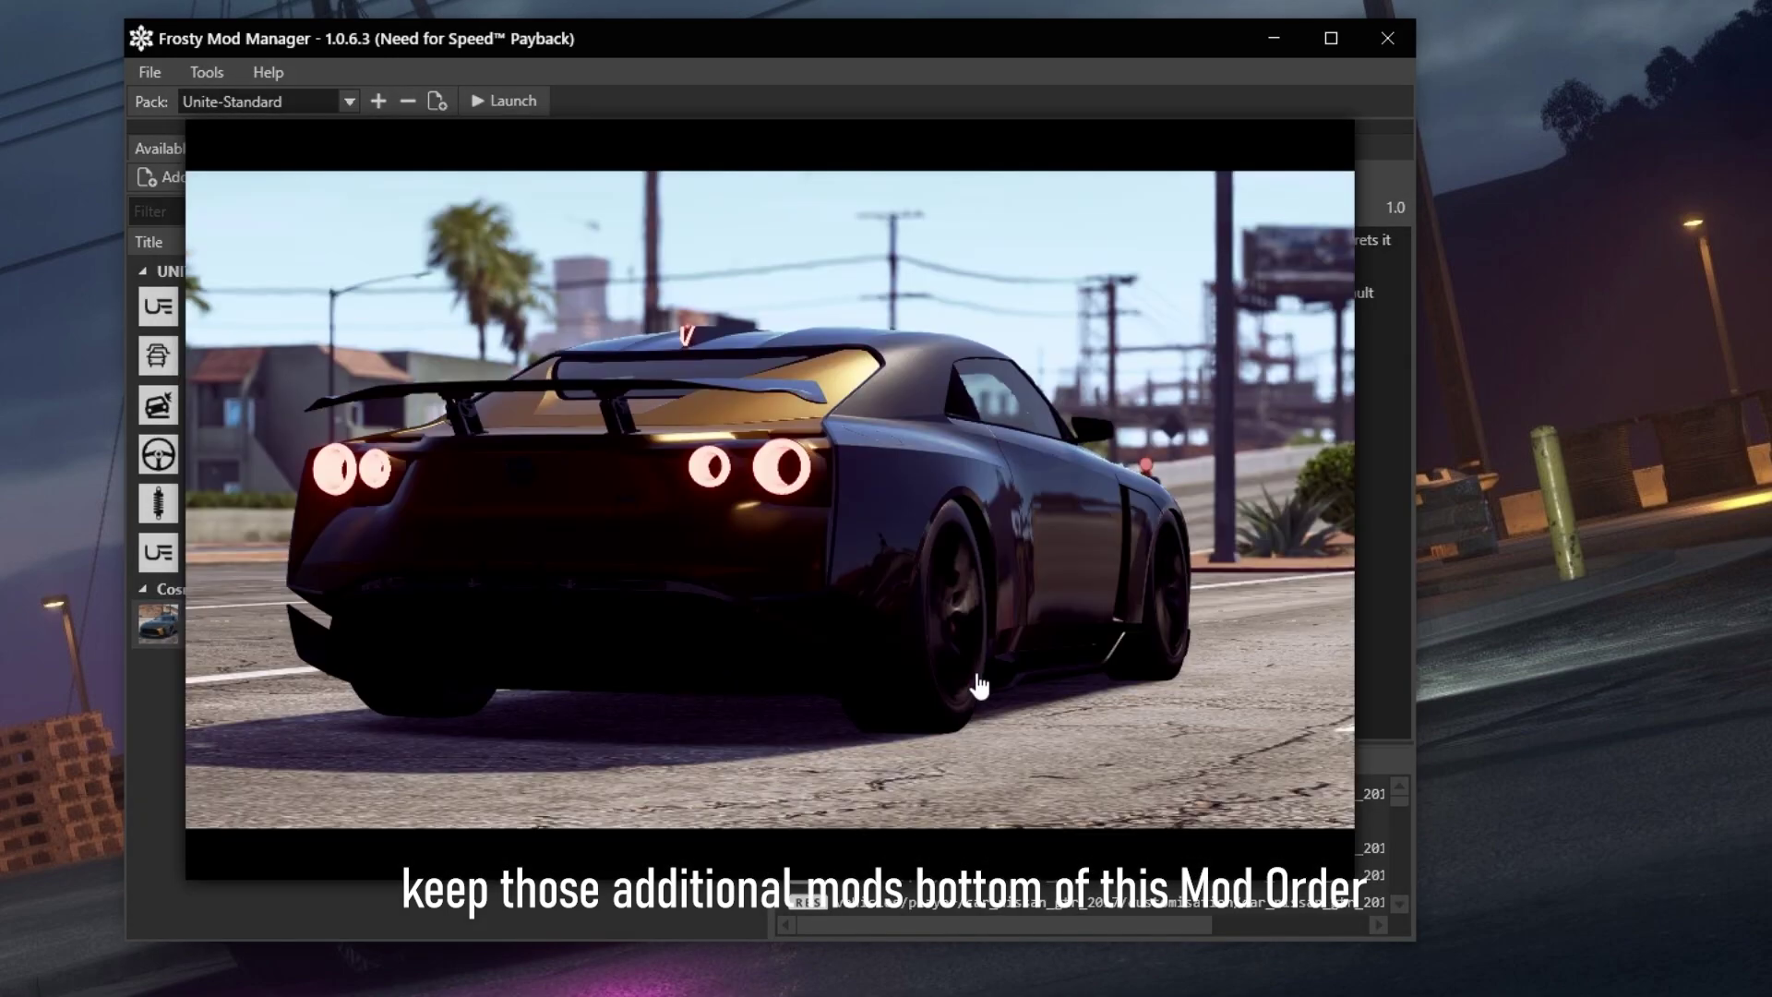
left_click(883, 521)
left_click(1070, 700)
left_click(983, 657)
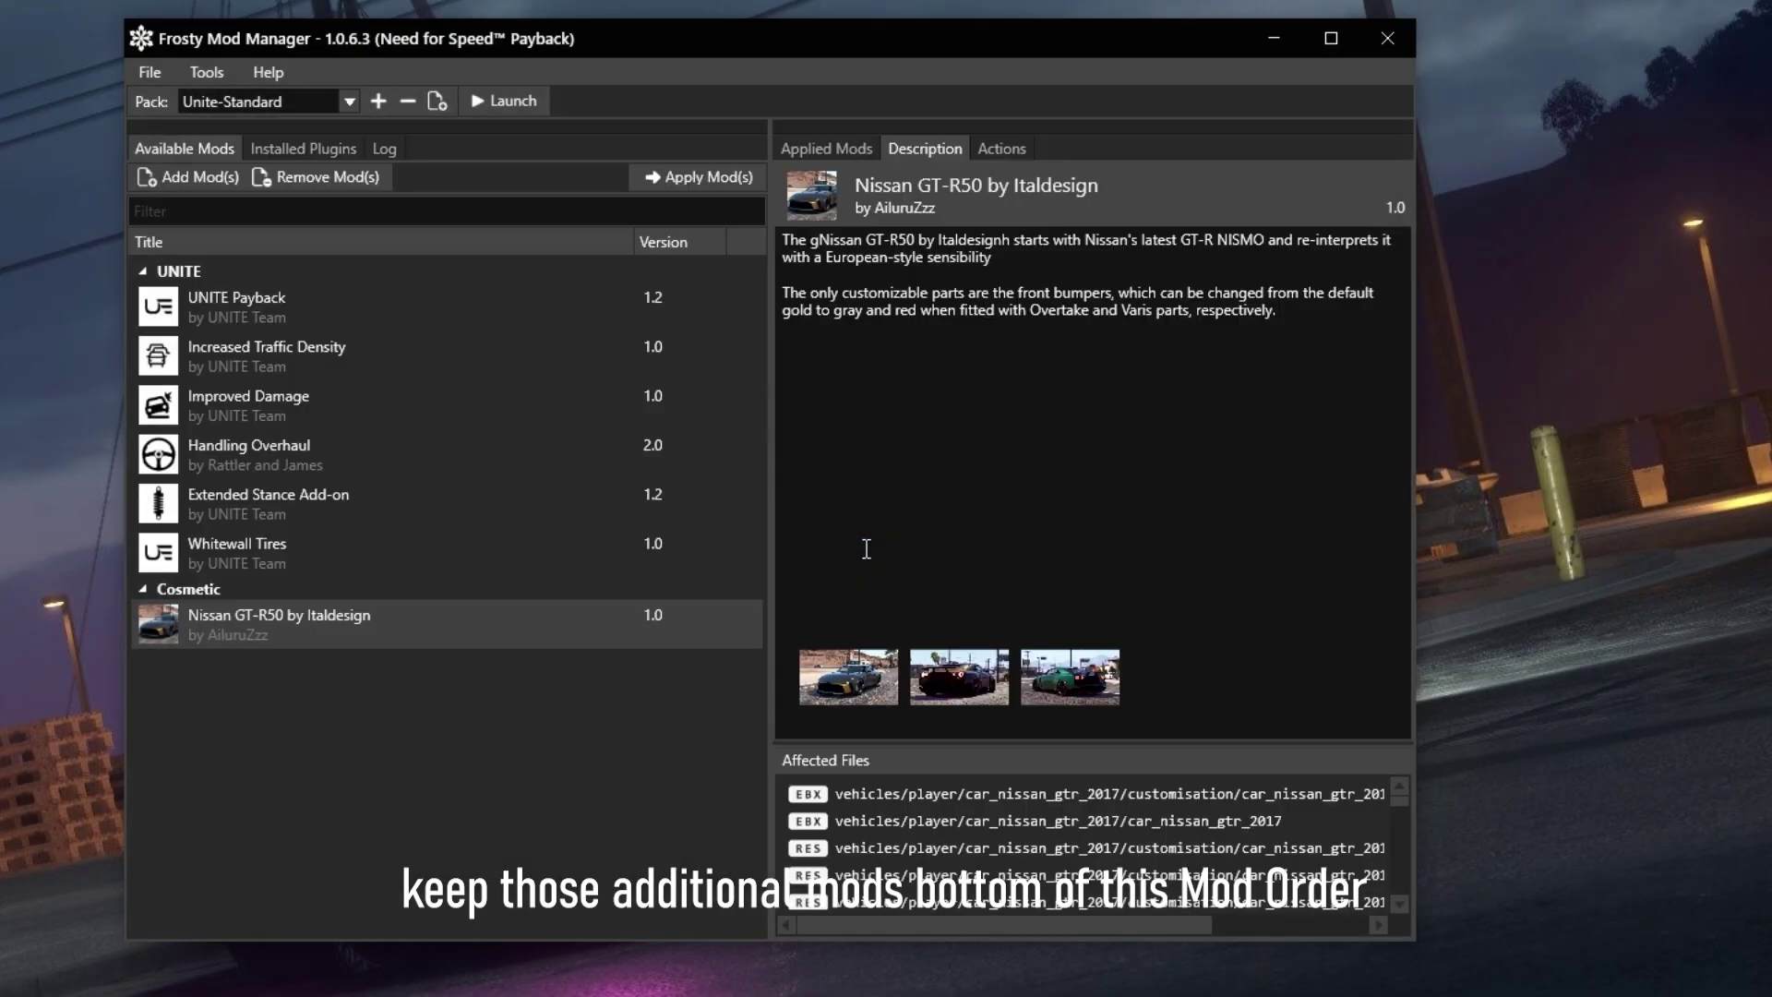
Apply the Nissan GT-R50 by Italdesign mod at the end of the Unite-Standard pack's mod order and launch the game
left_click(828, 148)
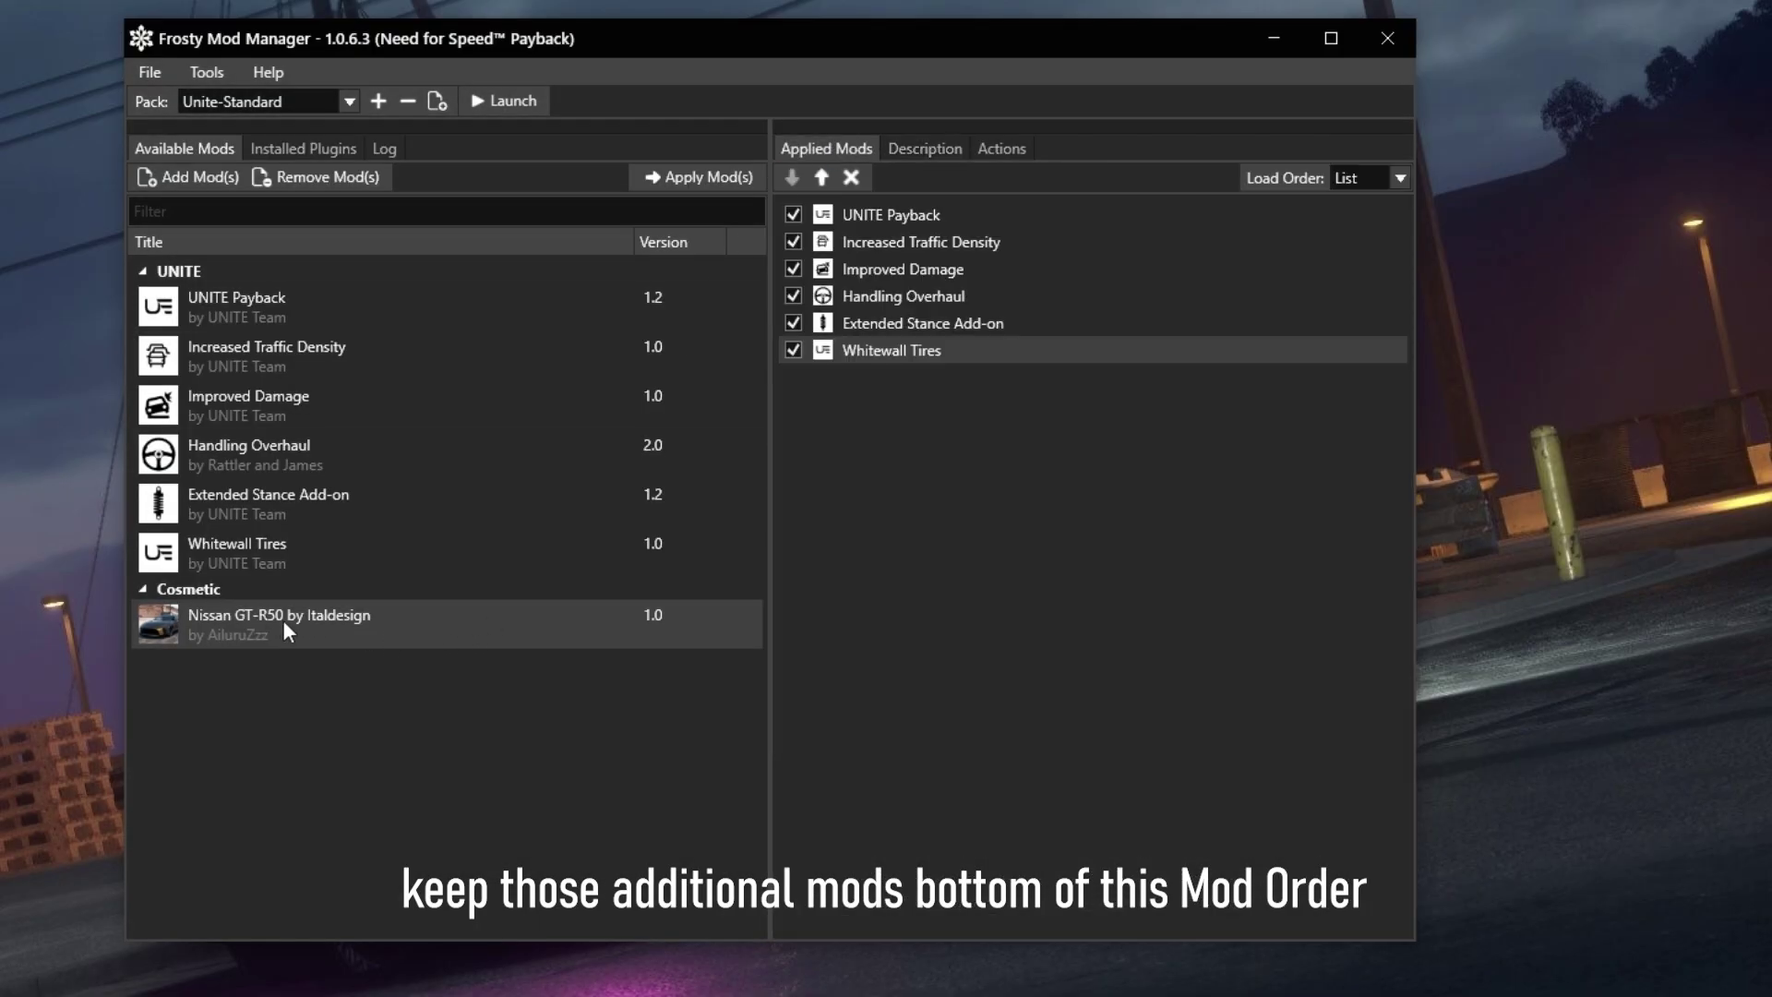
left_click(694, 176)
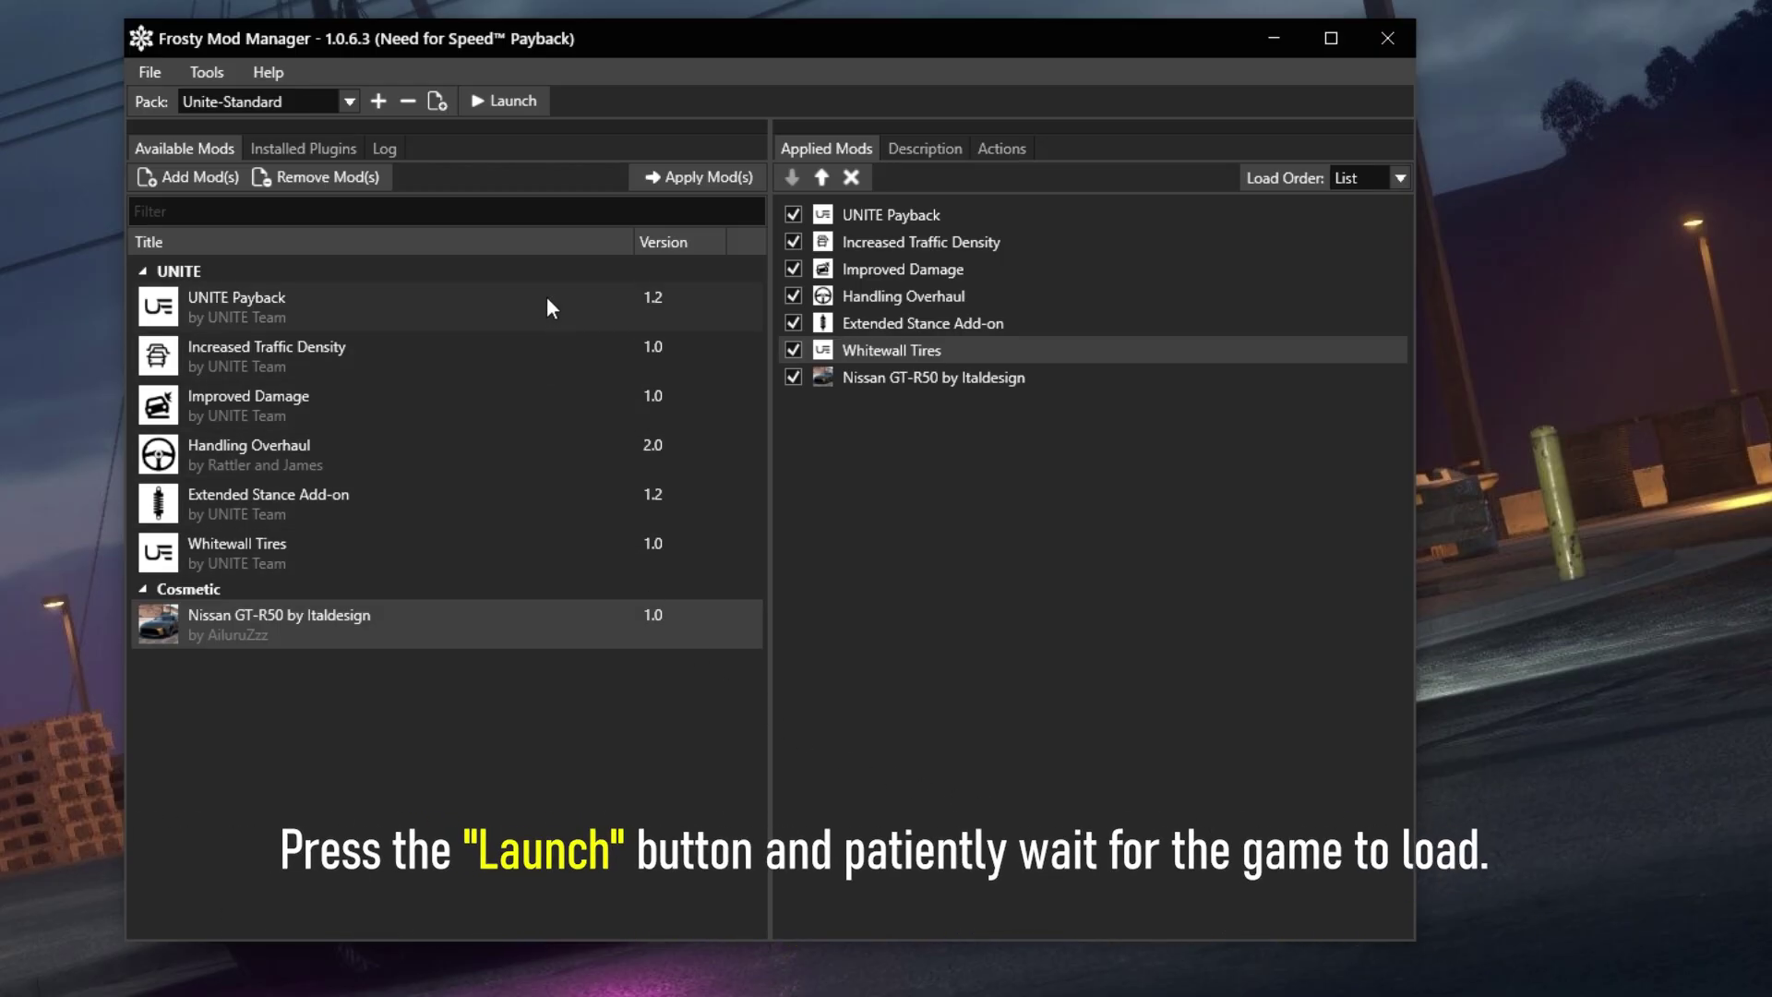
left_click(513, 102)
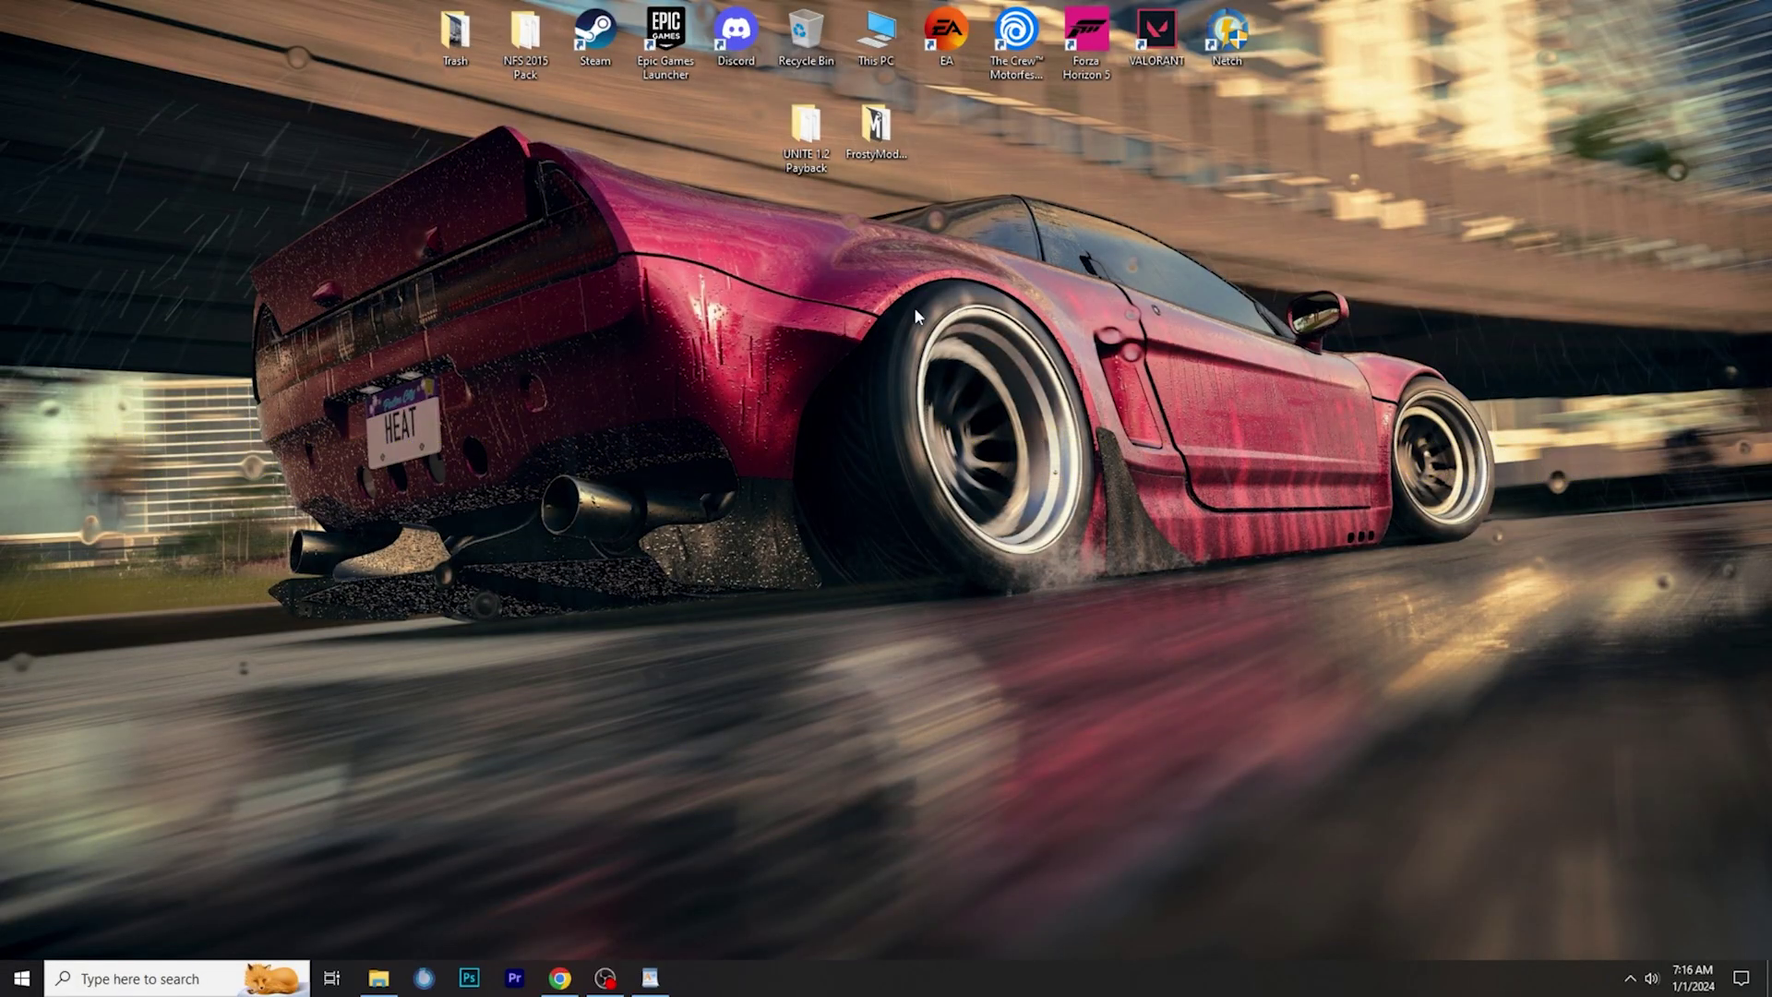
Delete the nfs17.cache file from the Caches folder inside the desktop's FrostyModManager folder, and close the folder window
double_click(884, 151)
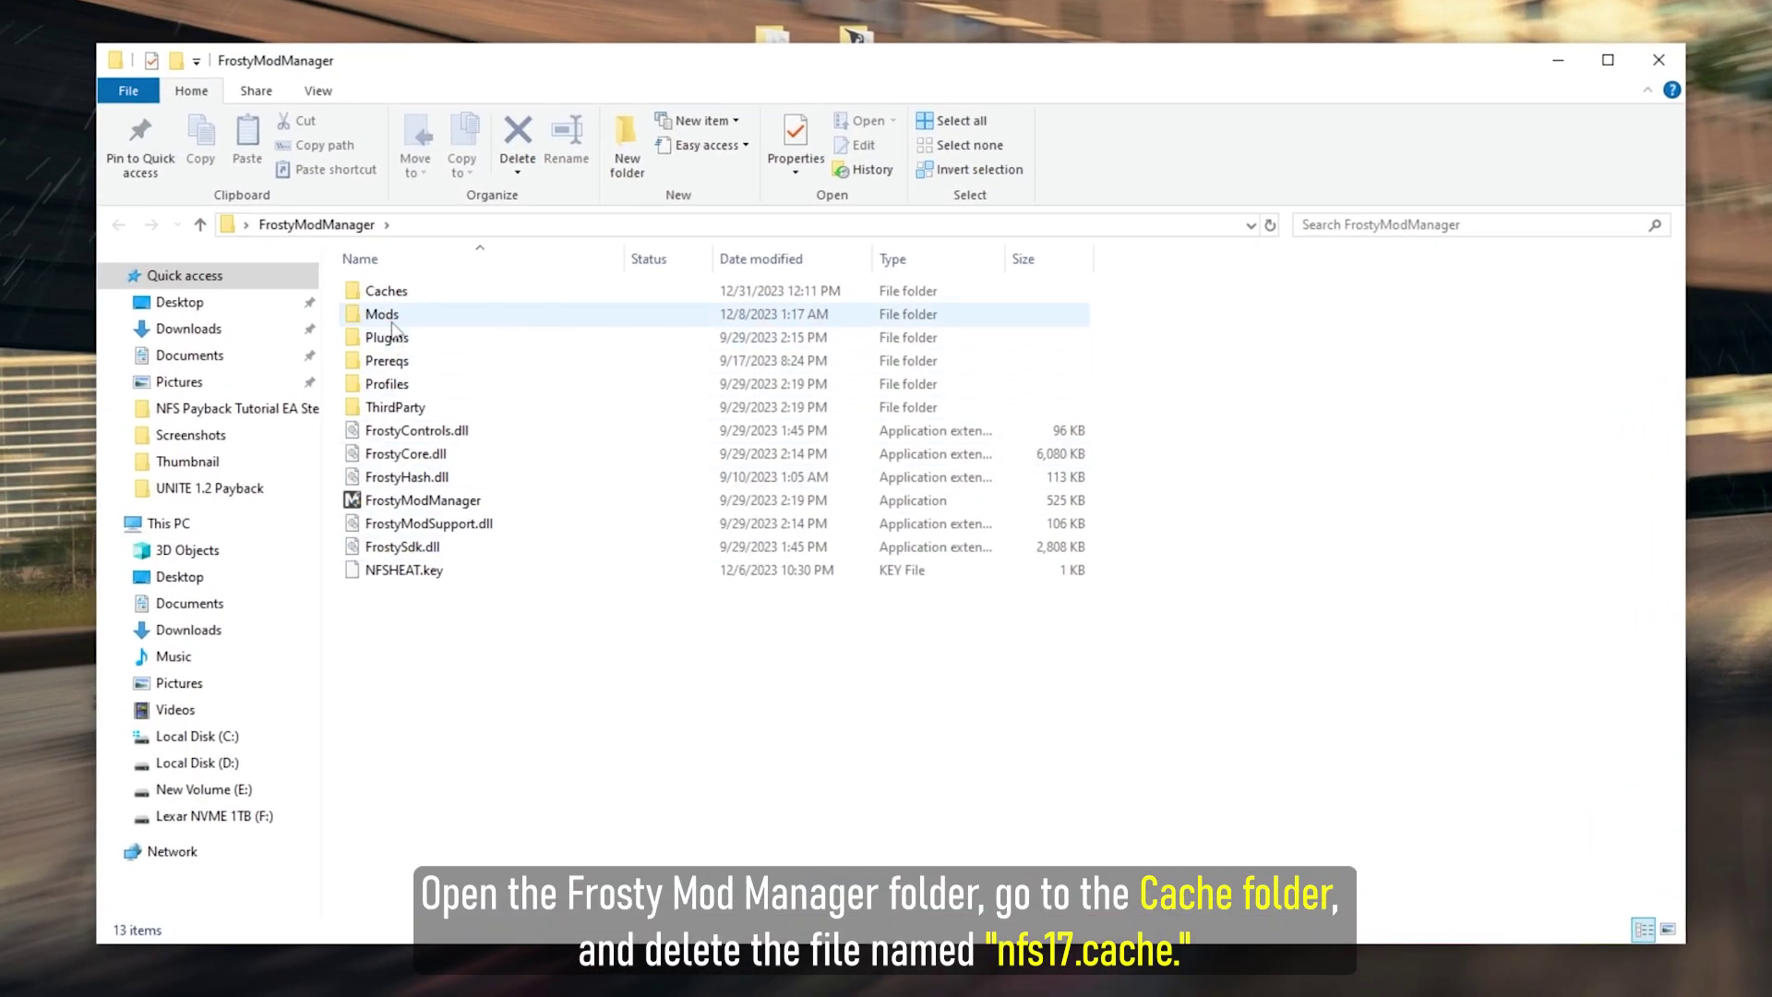
double_click(397, 293)
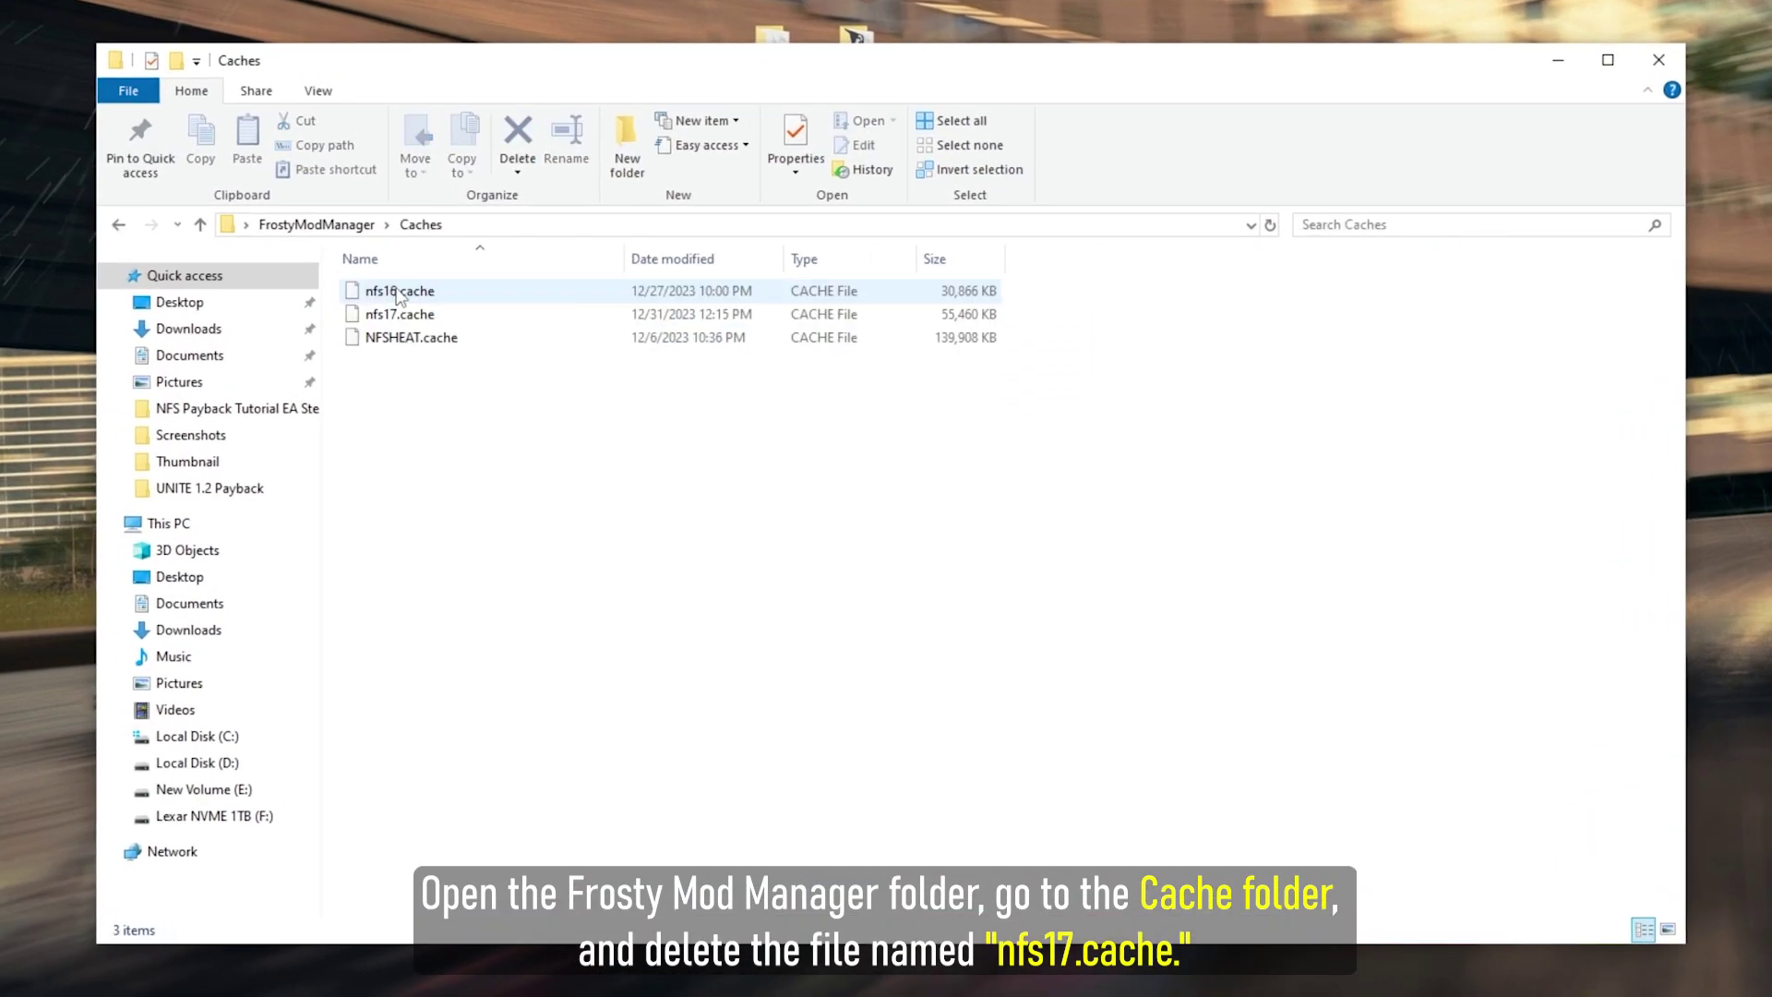
left_click(394, 317)
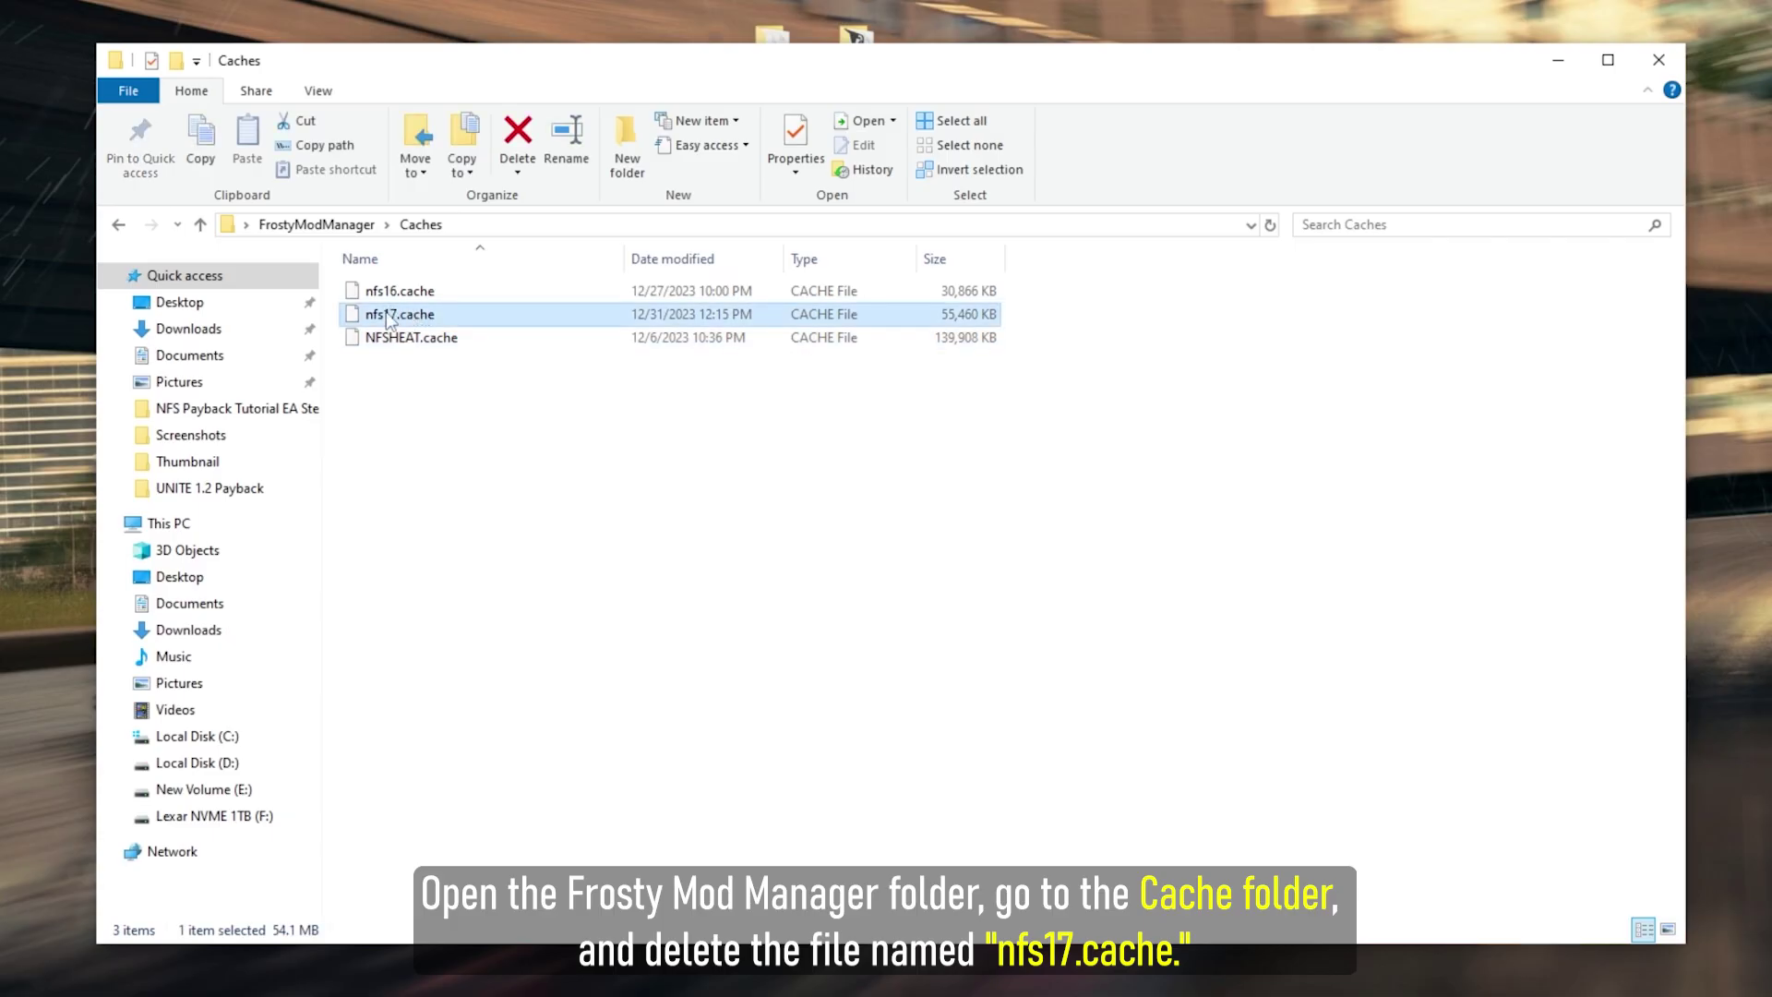
right_click(400, 321)
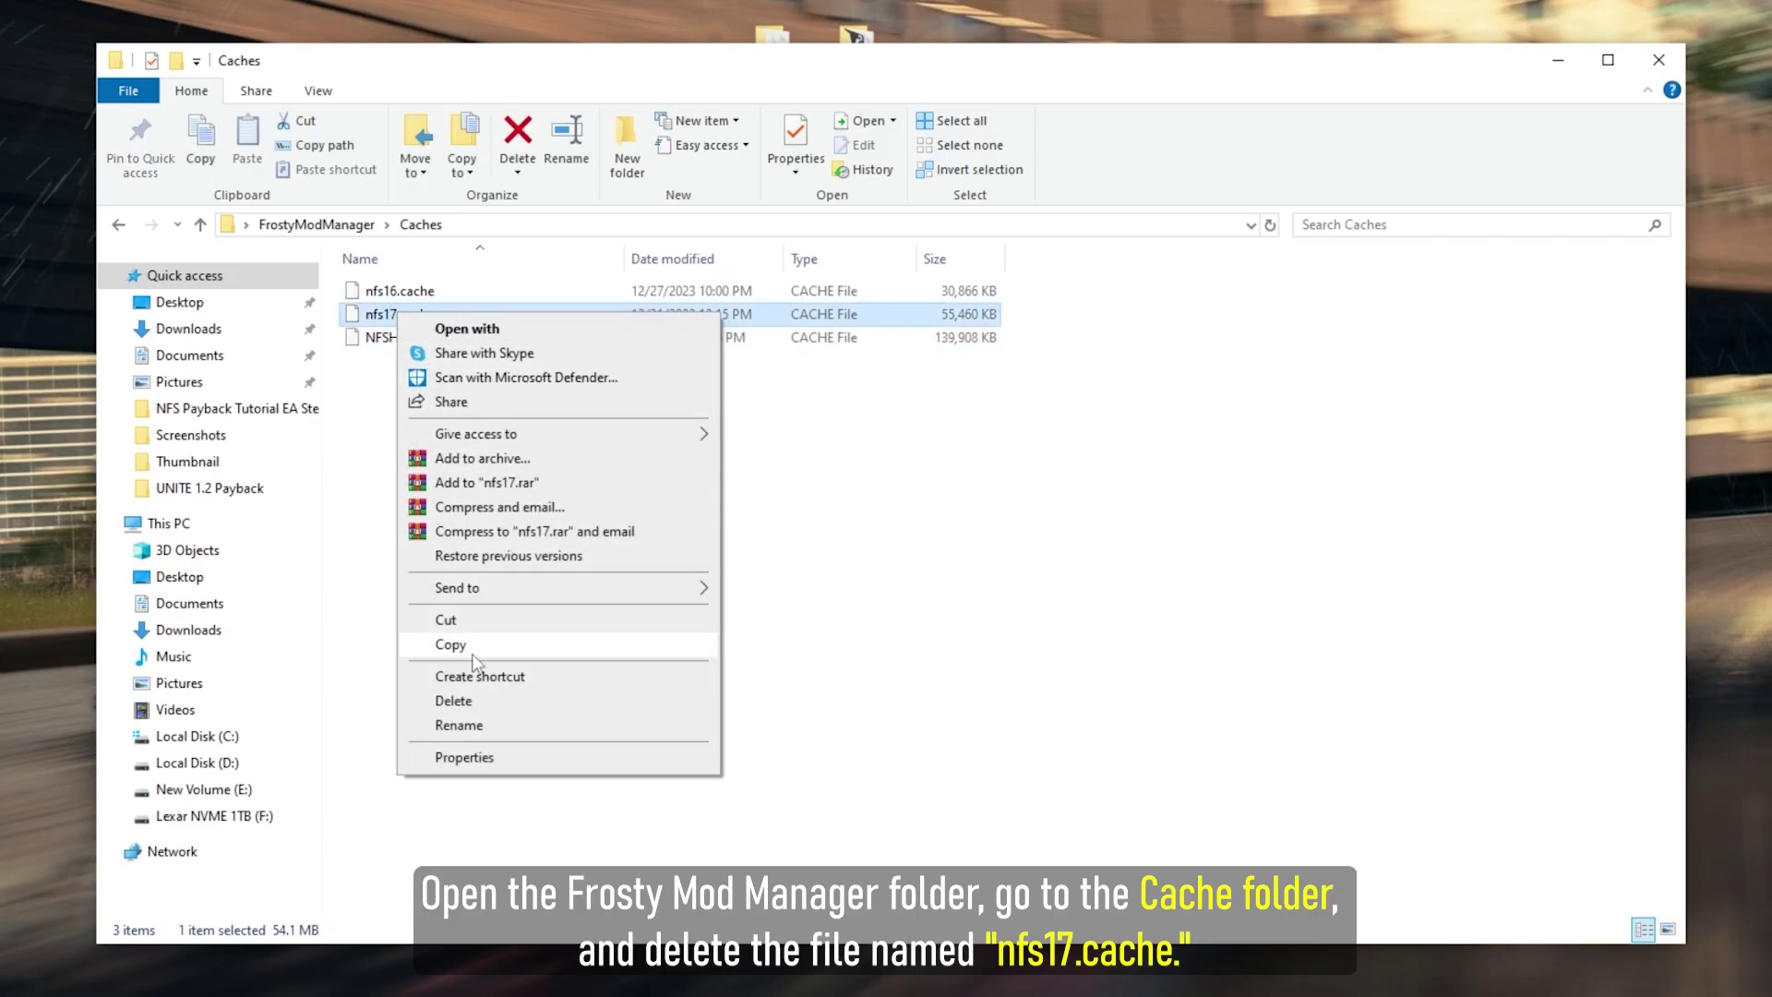
left_click(453, 701)
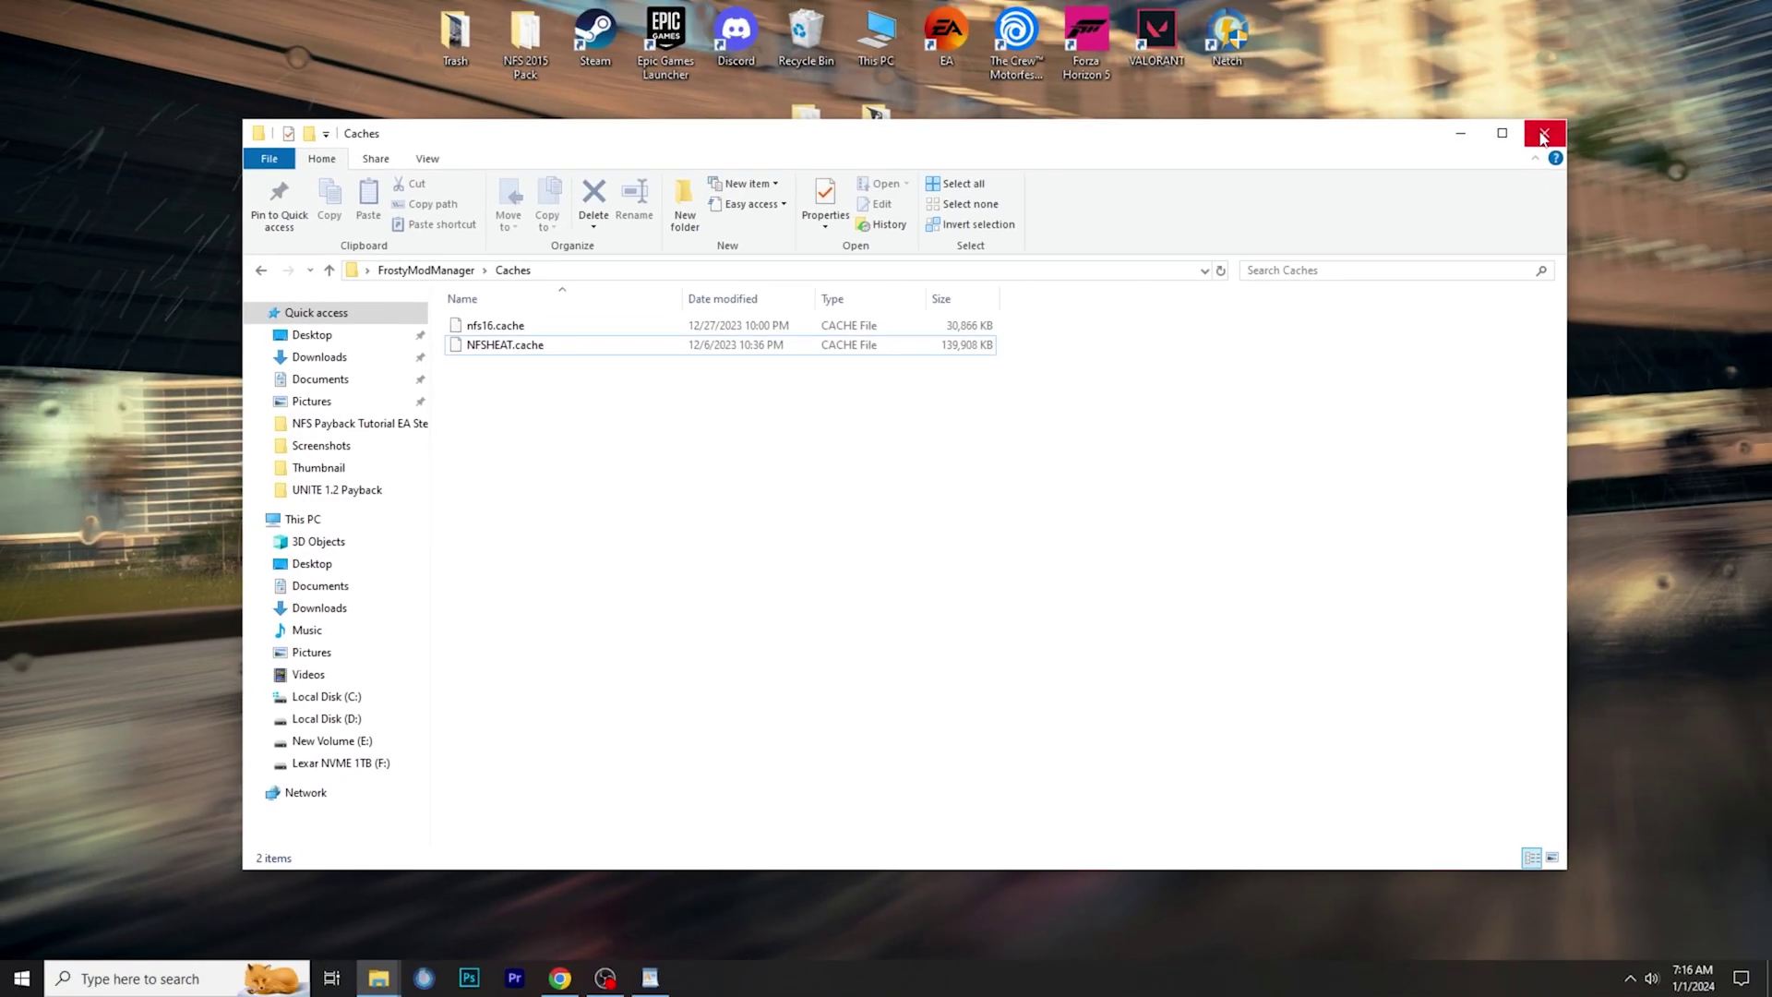
left_click(1542, 136)
Find the Run app through Windows search and use it to open the %localappdata% folder
left_click(87, 980)
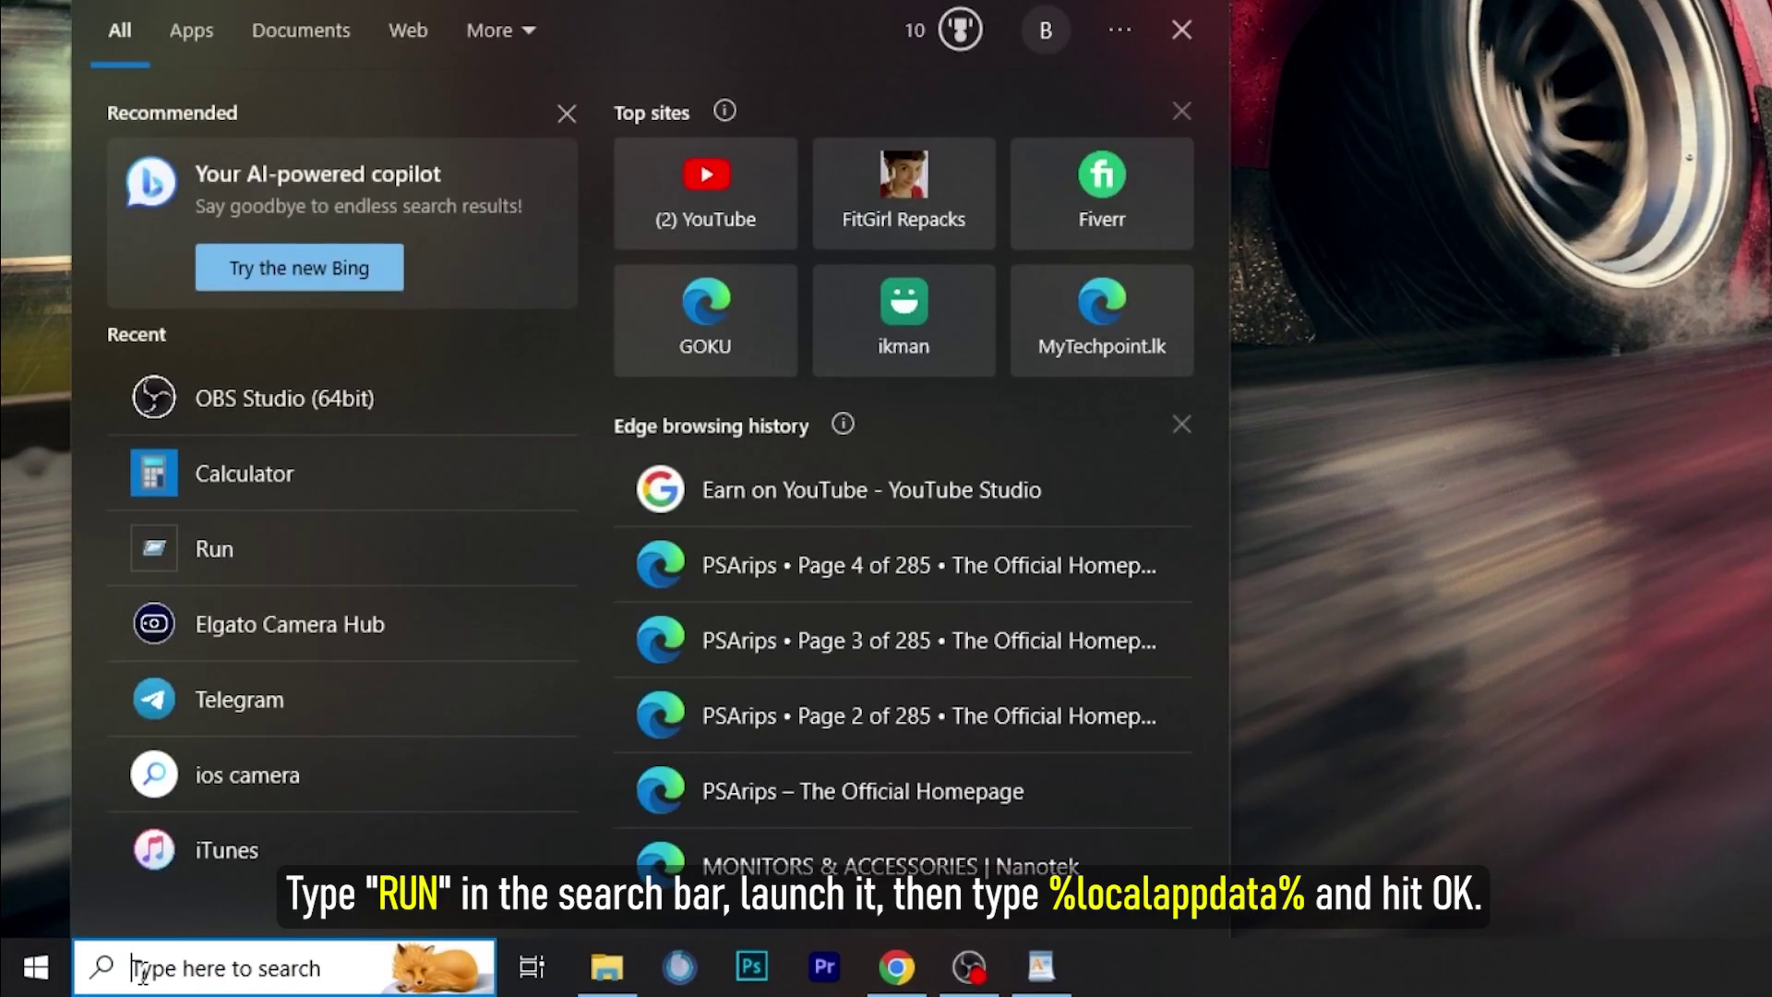
type("run")
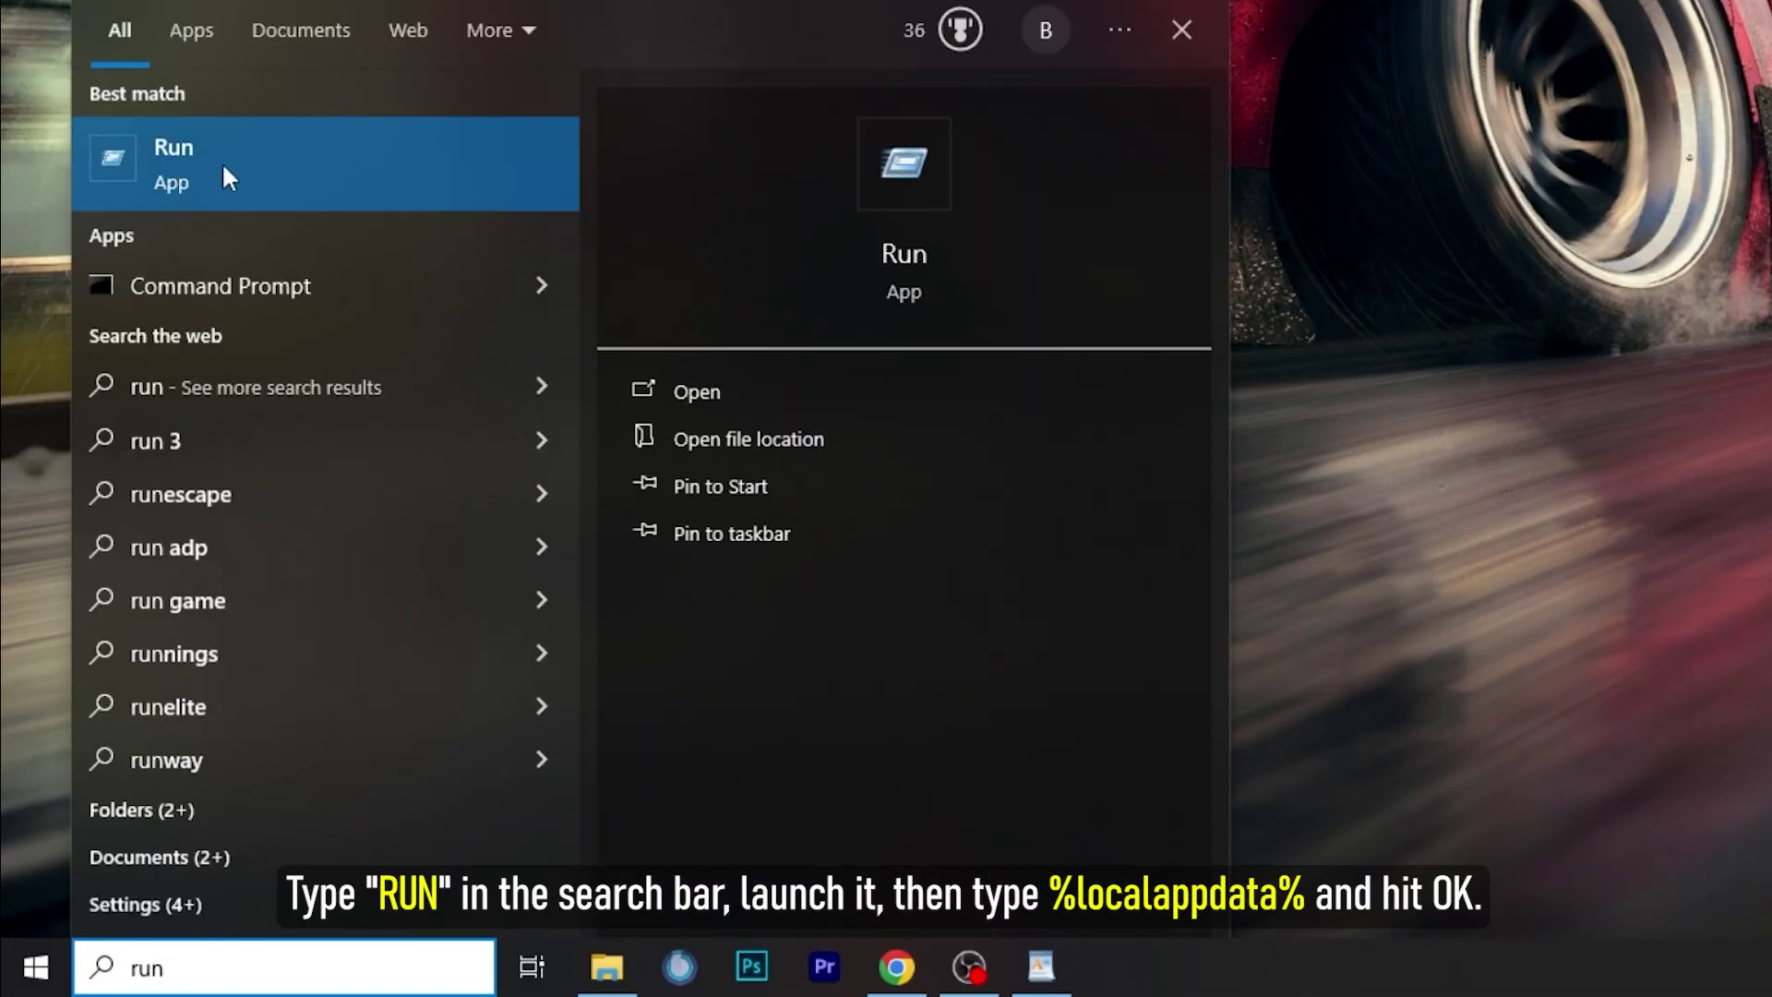
left_click(185, 159)
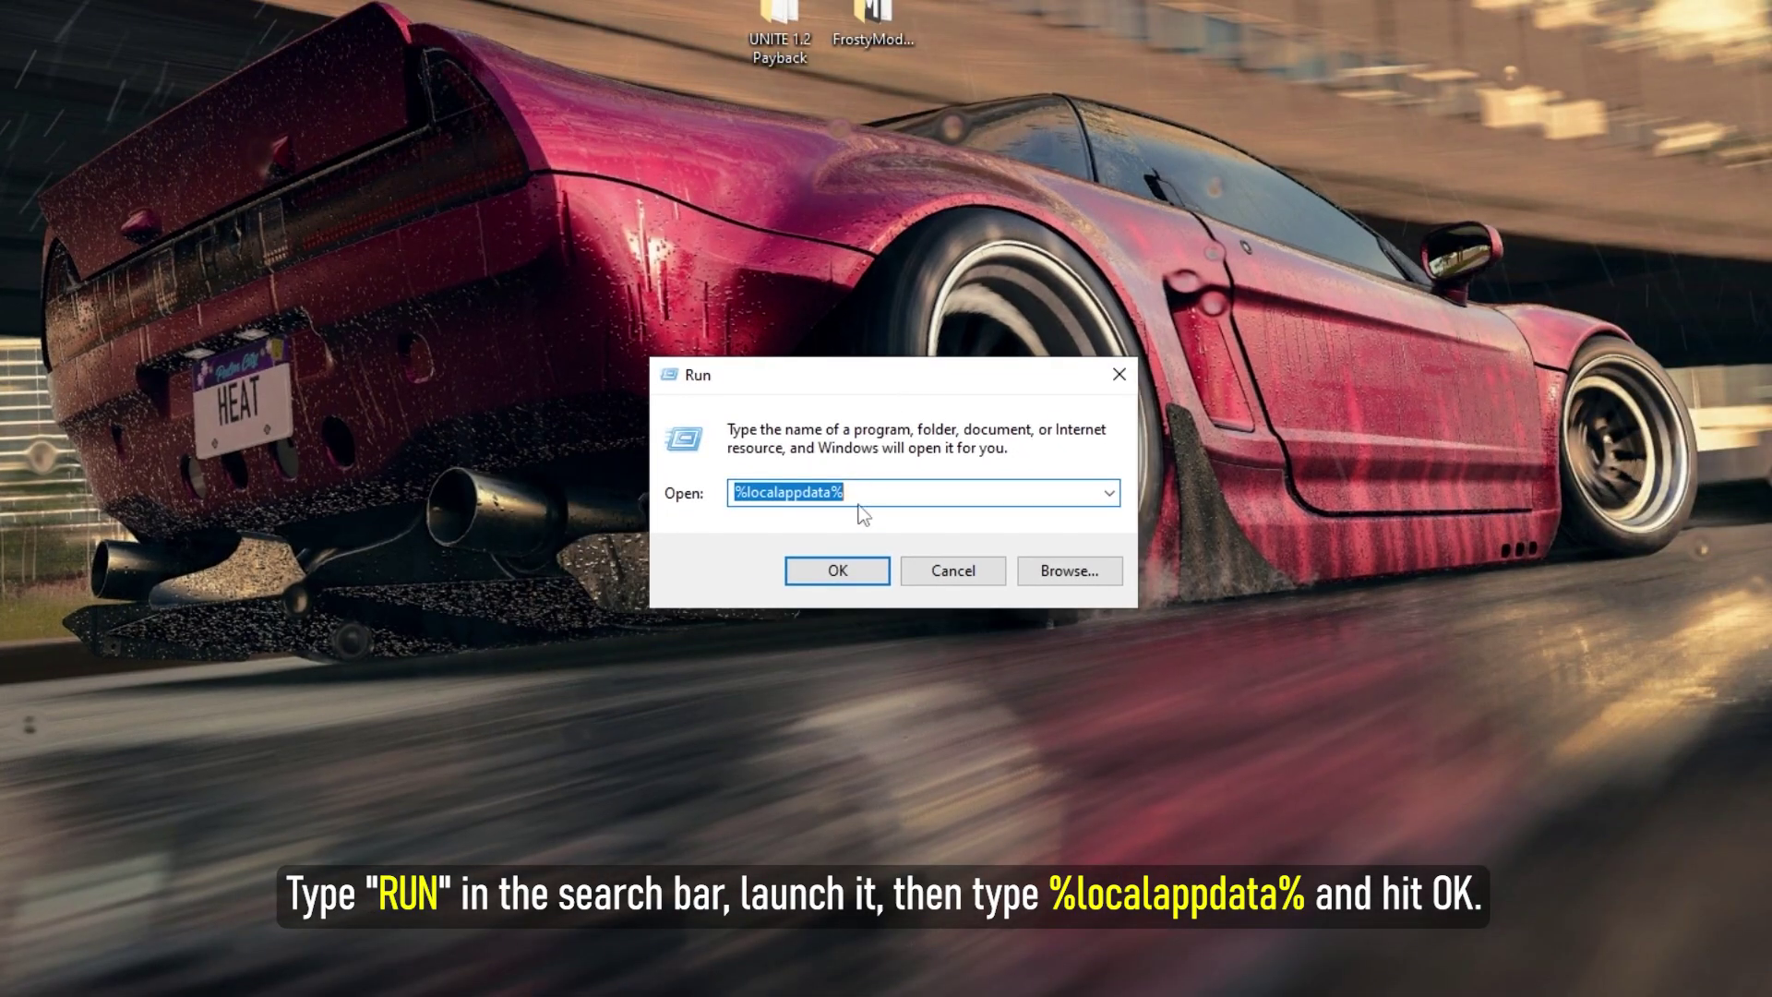
left_click(277, 790)
double_click(864, 493)
left_click(868, 493)
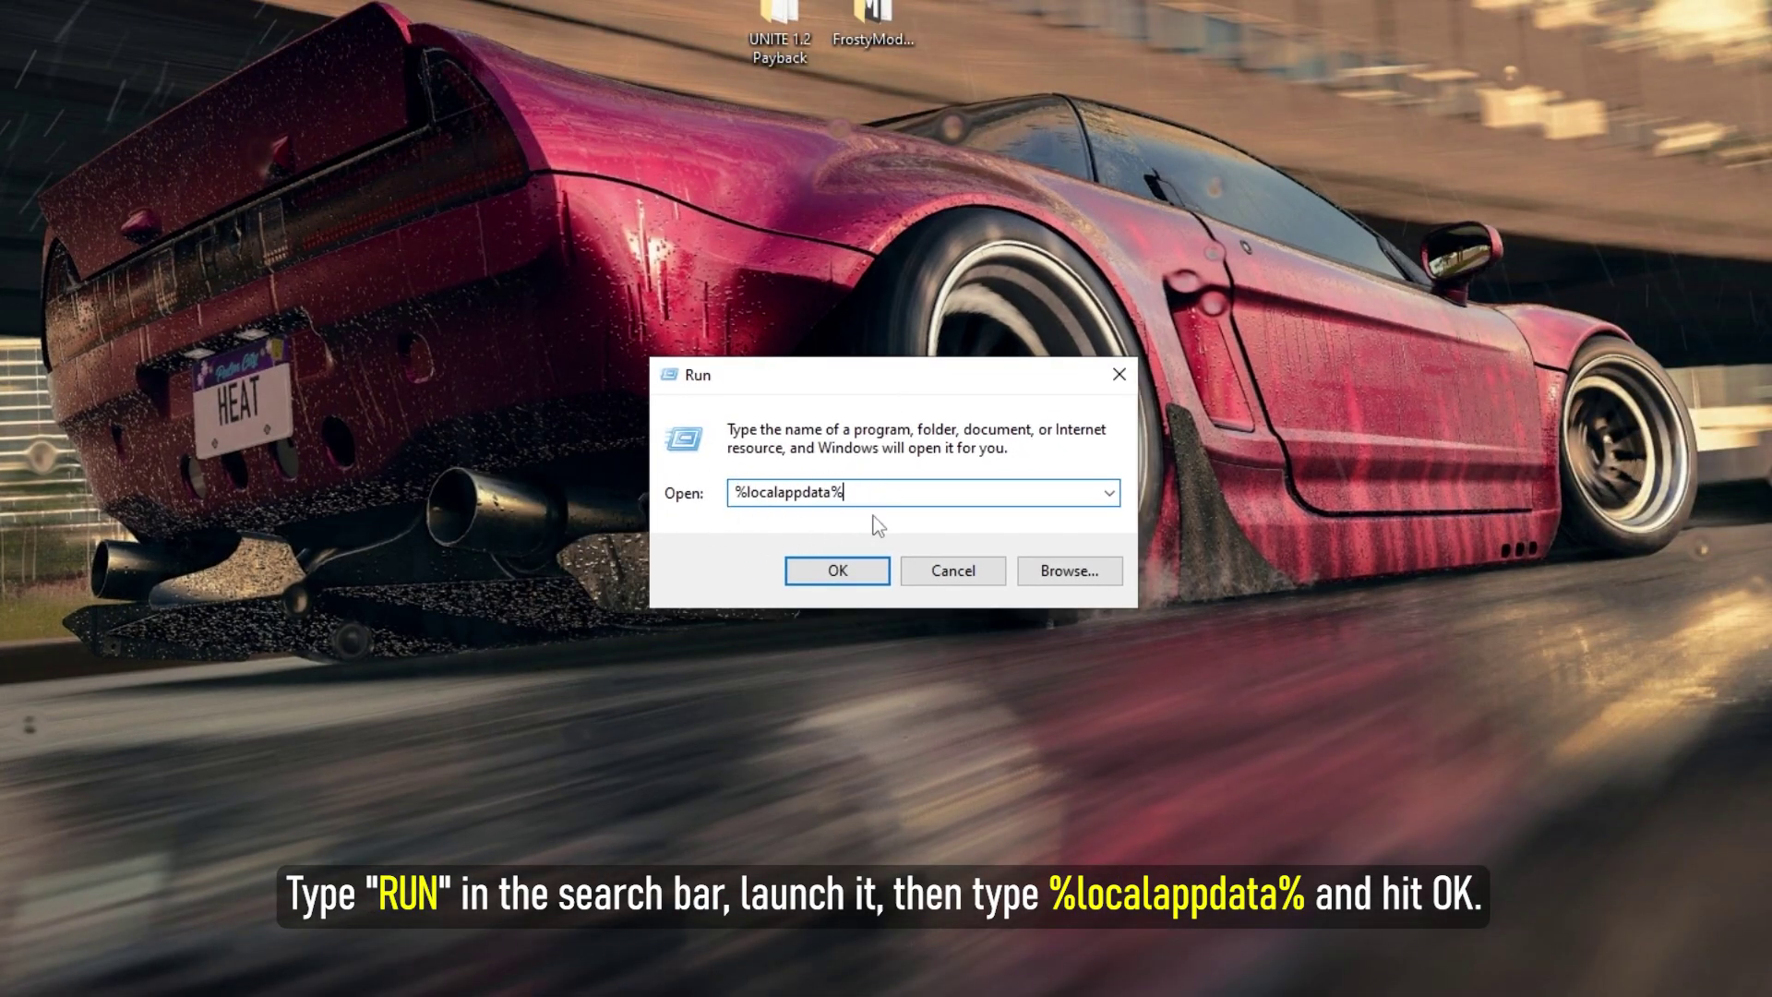
left_click(852, 570)
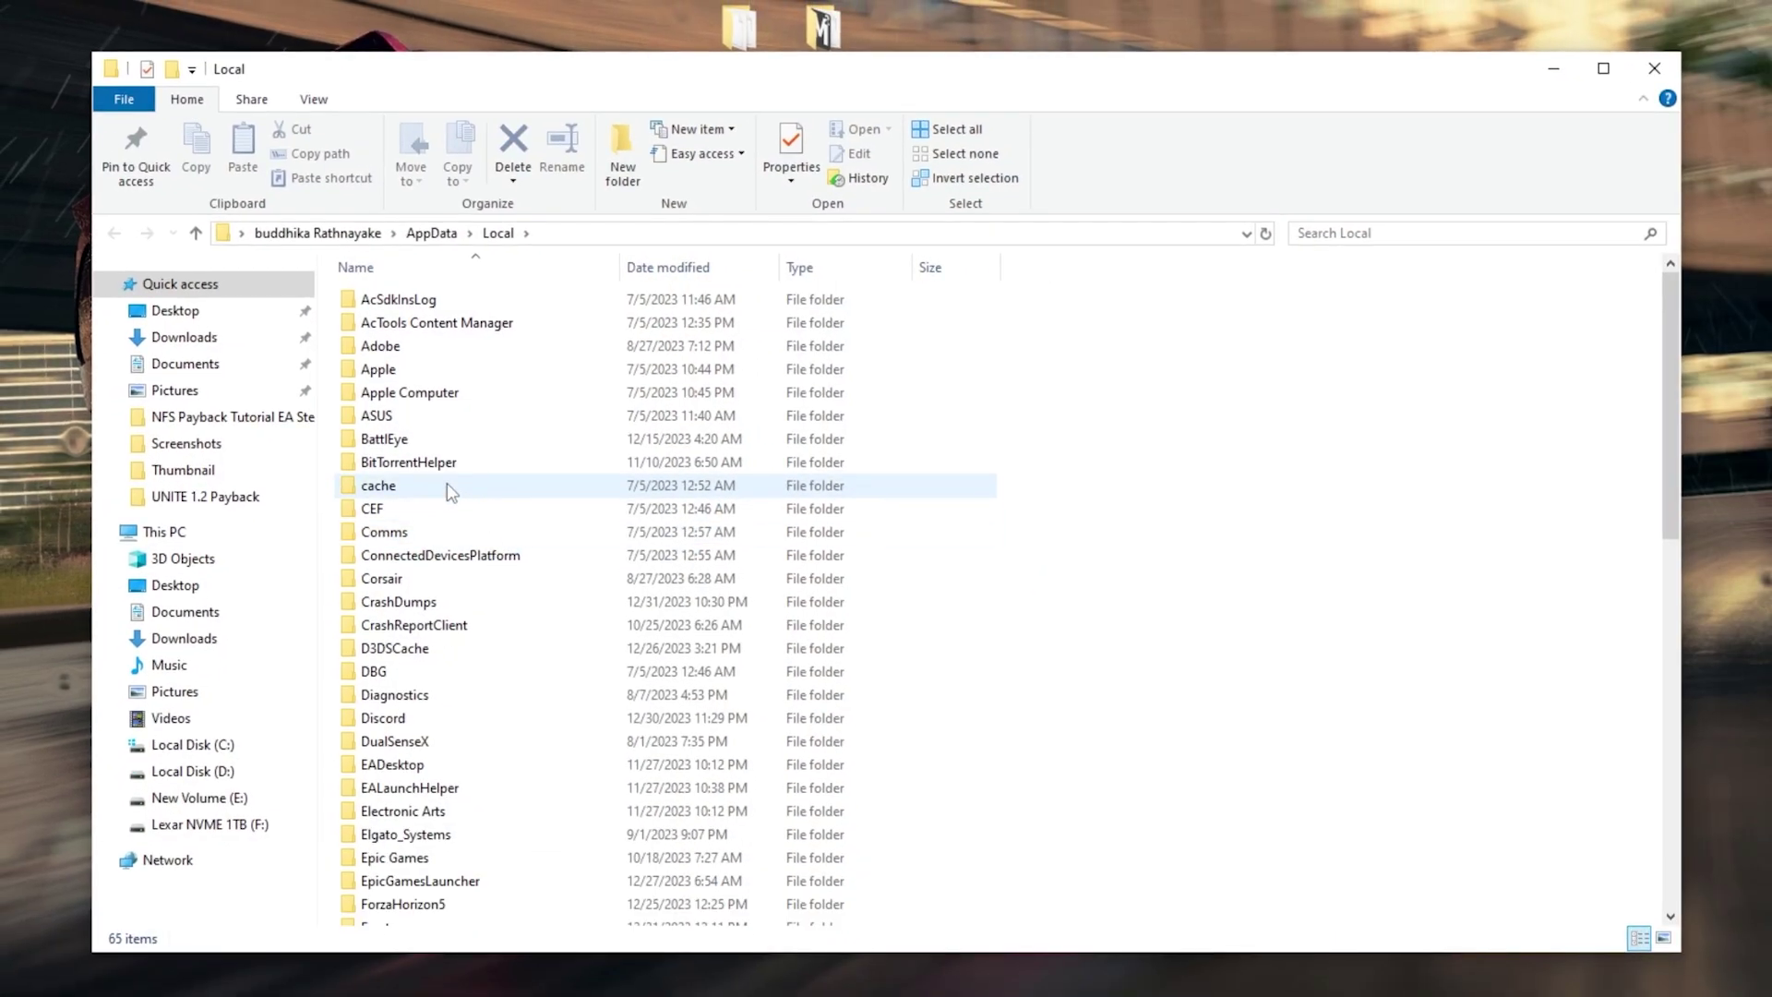
Delete the Frosty folder from the AppData Local folder and close the window
left_click(447, 484)
scroll(446, 483, "down", 5)
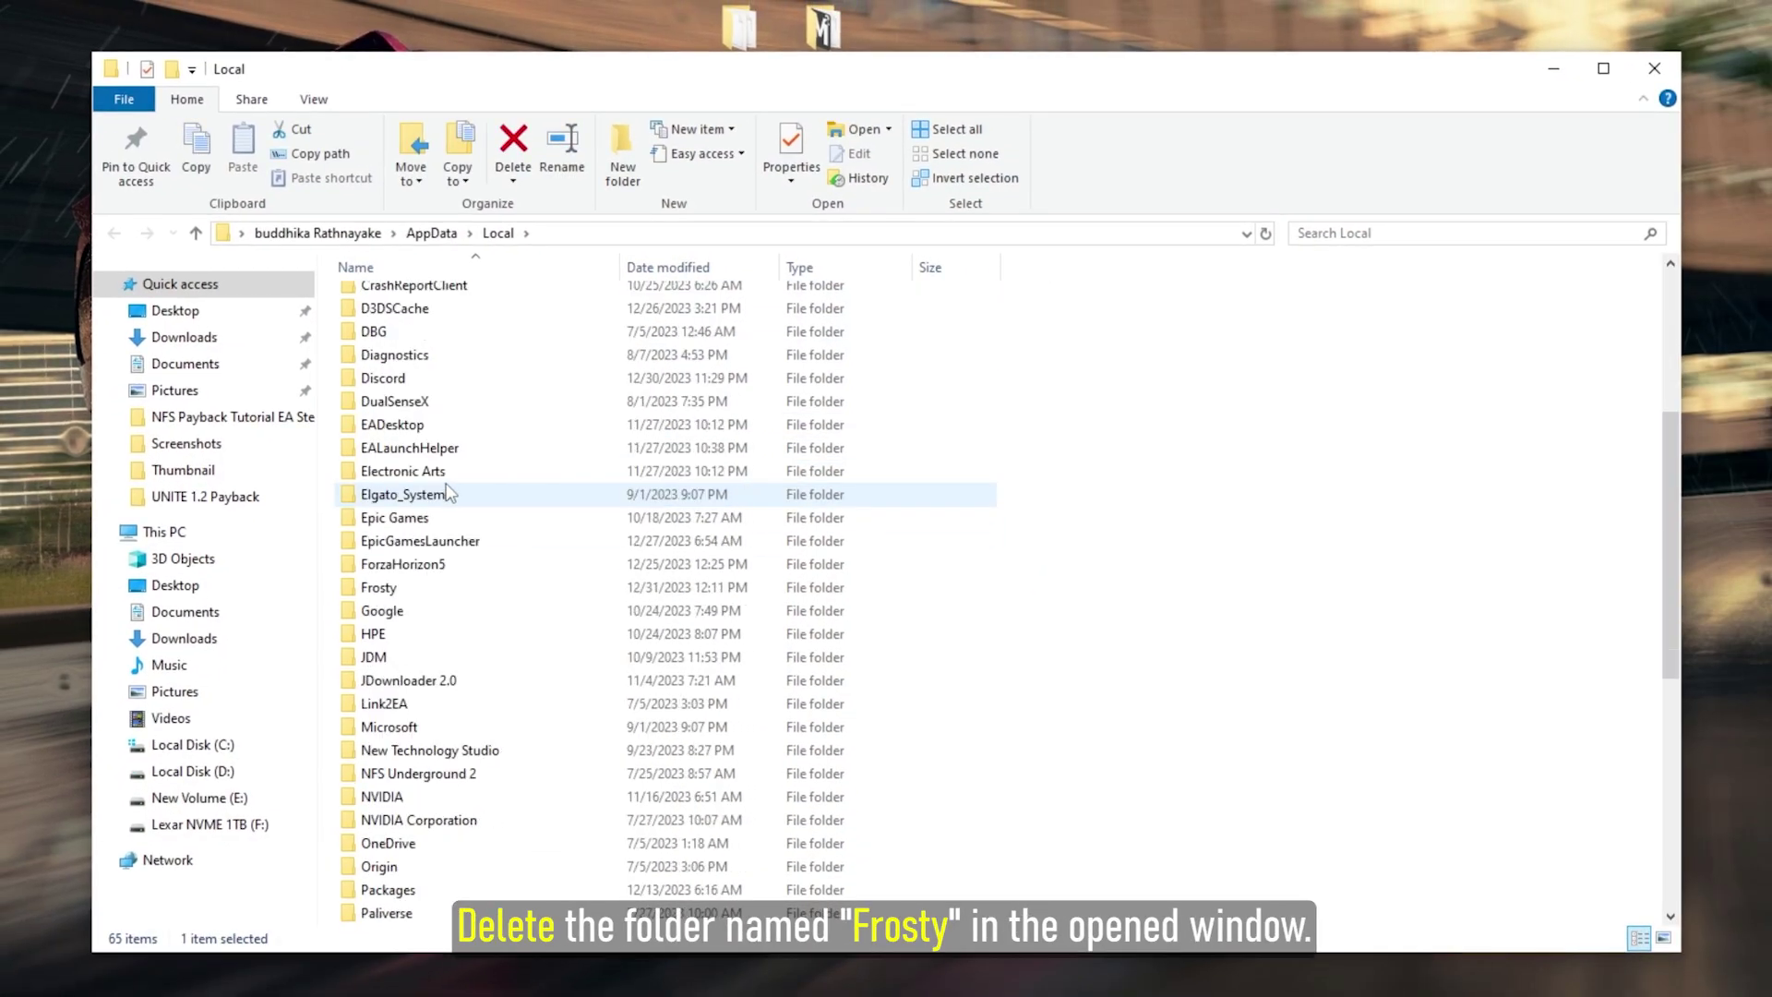
scroll(446, 489, "down", 2)
left_click(408, 448)
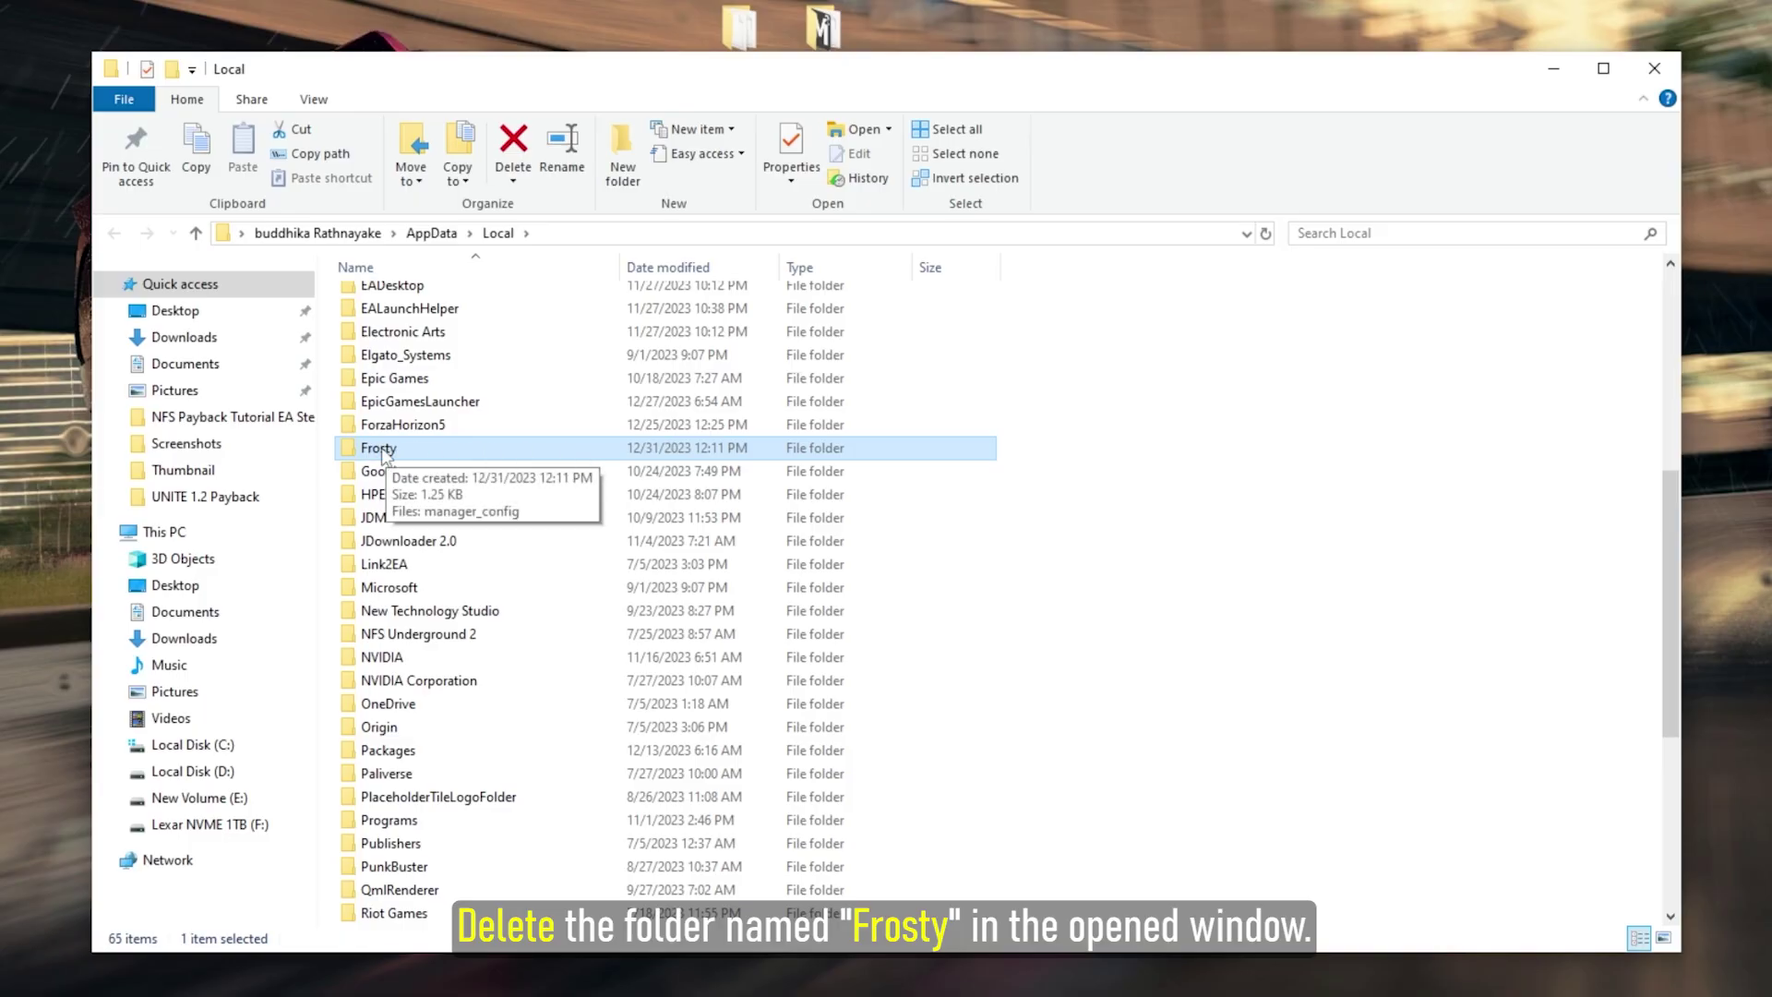
right_click(385, 455)
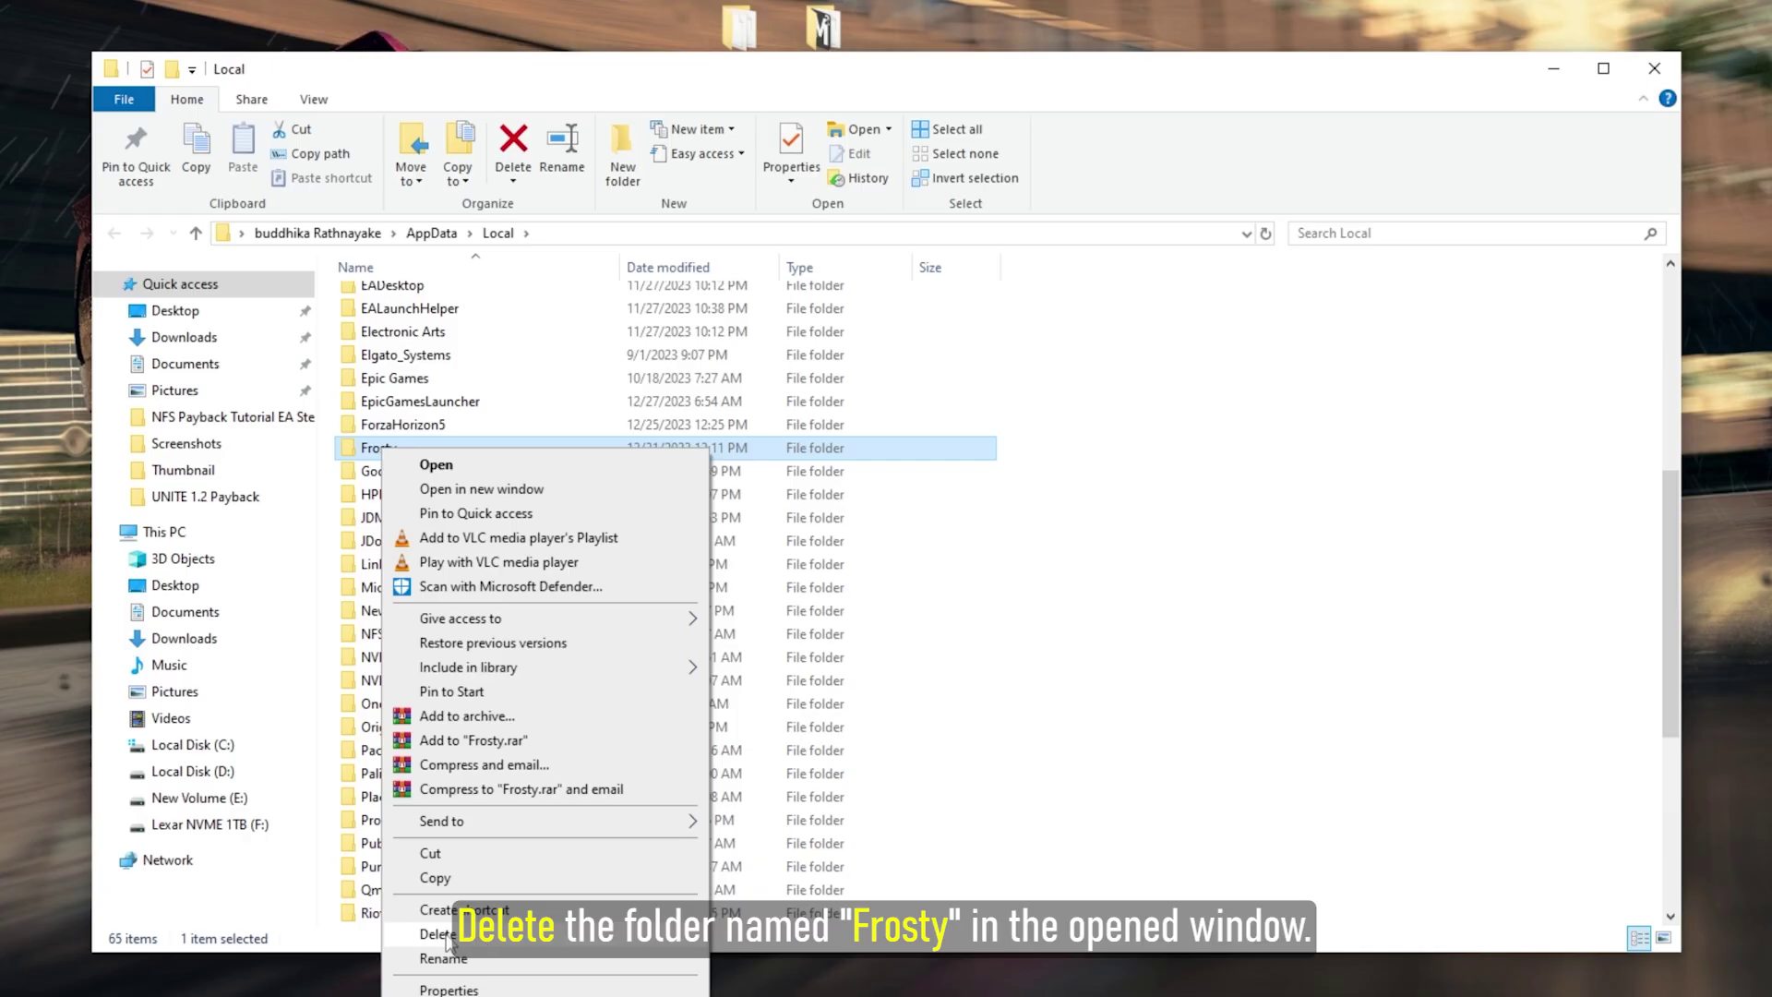
left_click(478, 934)
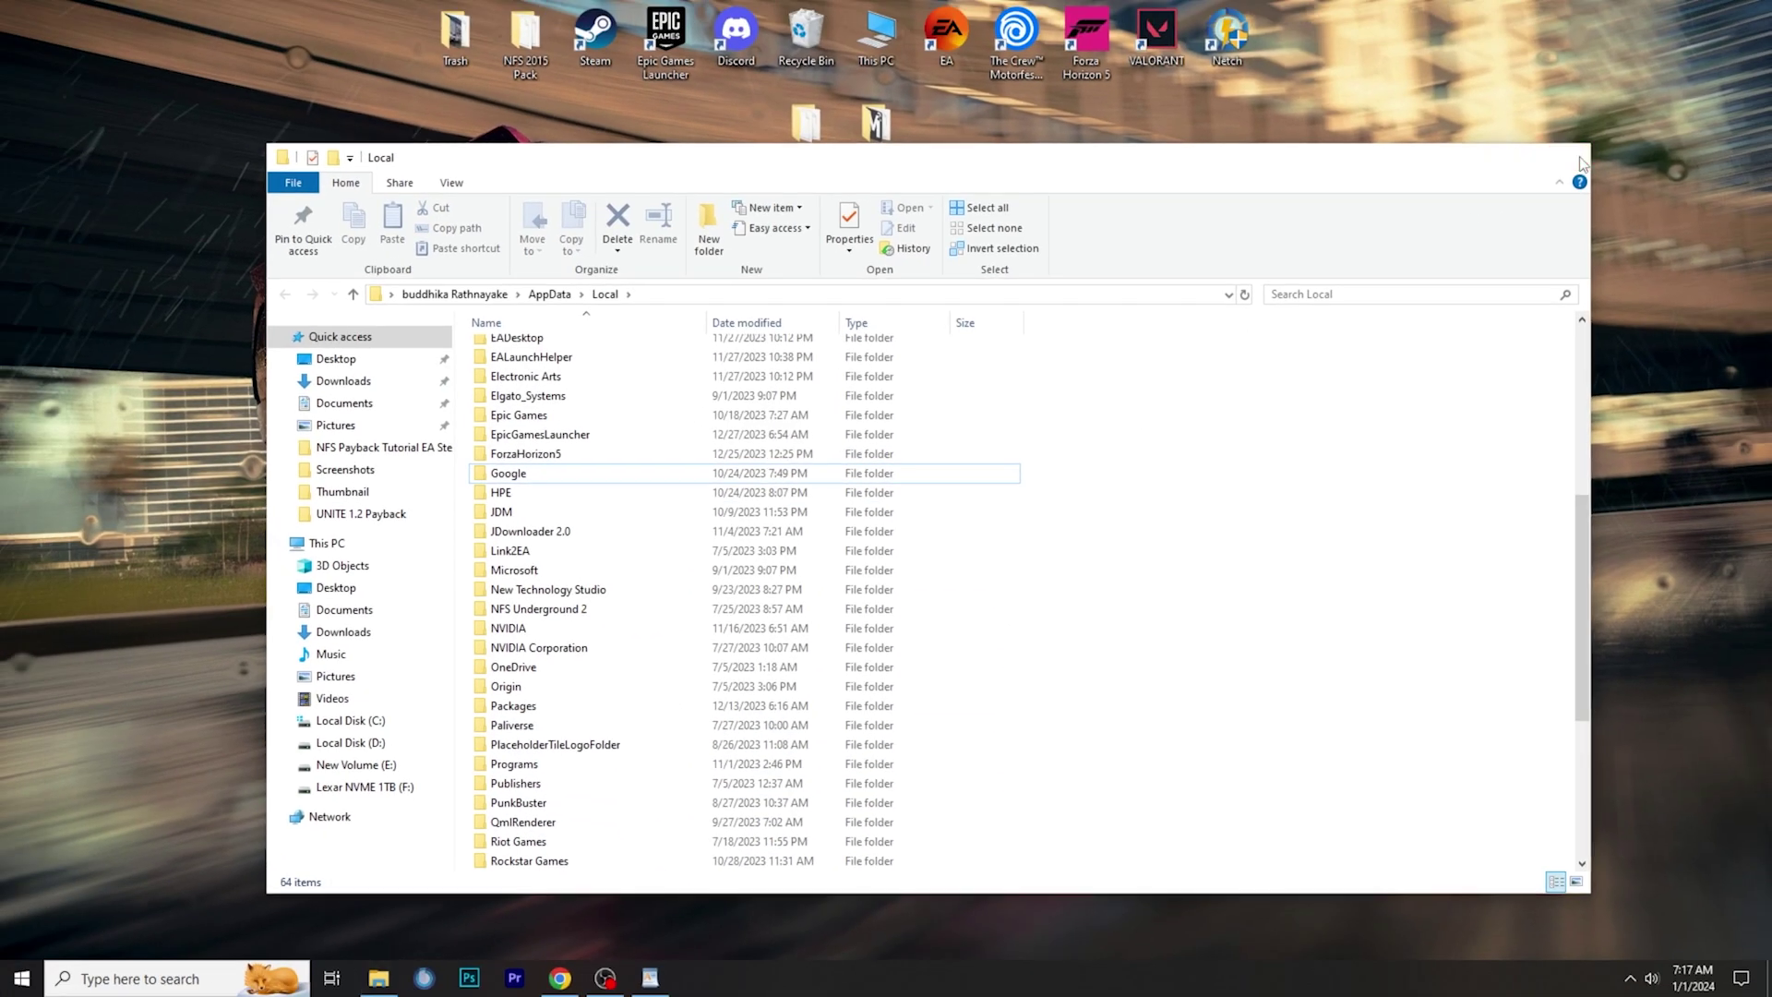
left_click(1654, 68)
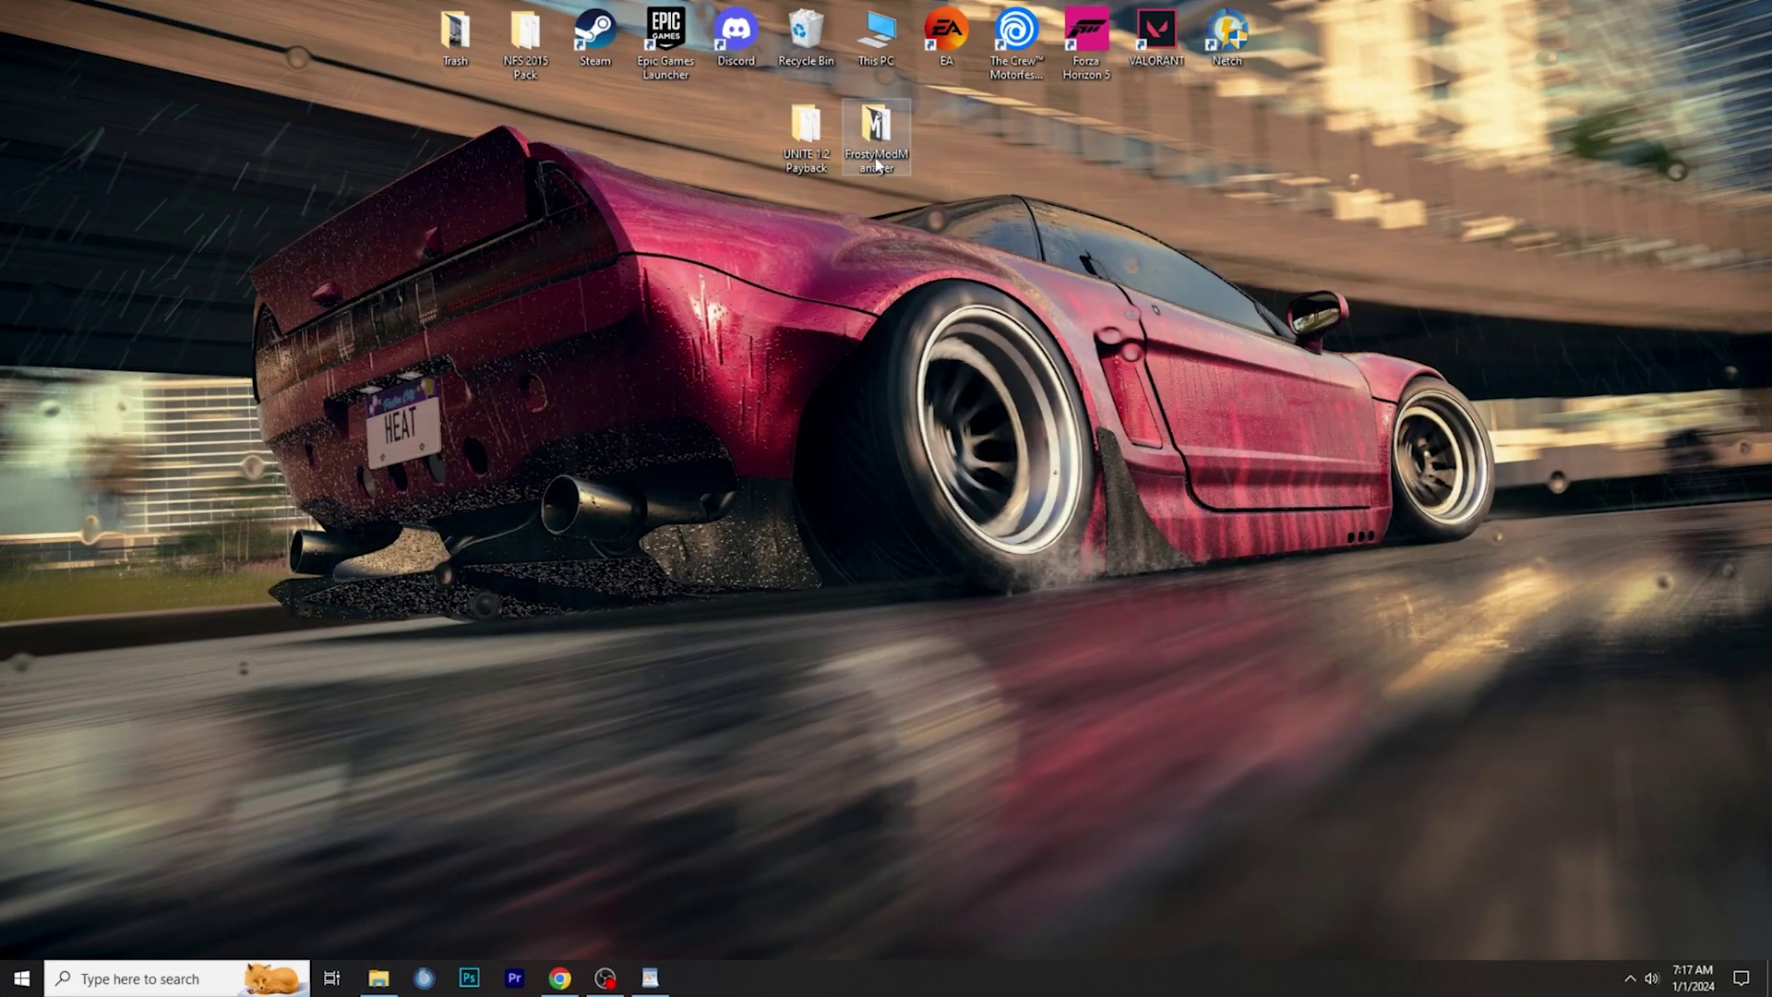
Delete the ModData folder from the Need for Speed Payback folder under SteamLibrary\steamapps\common on drive F
double_click(876, 41)
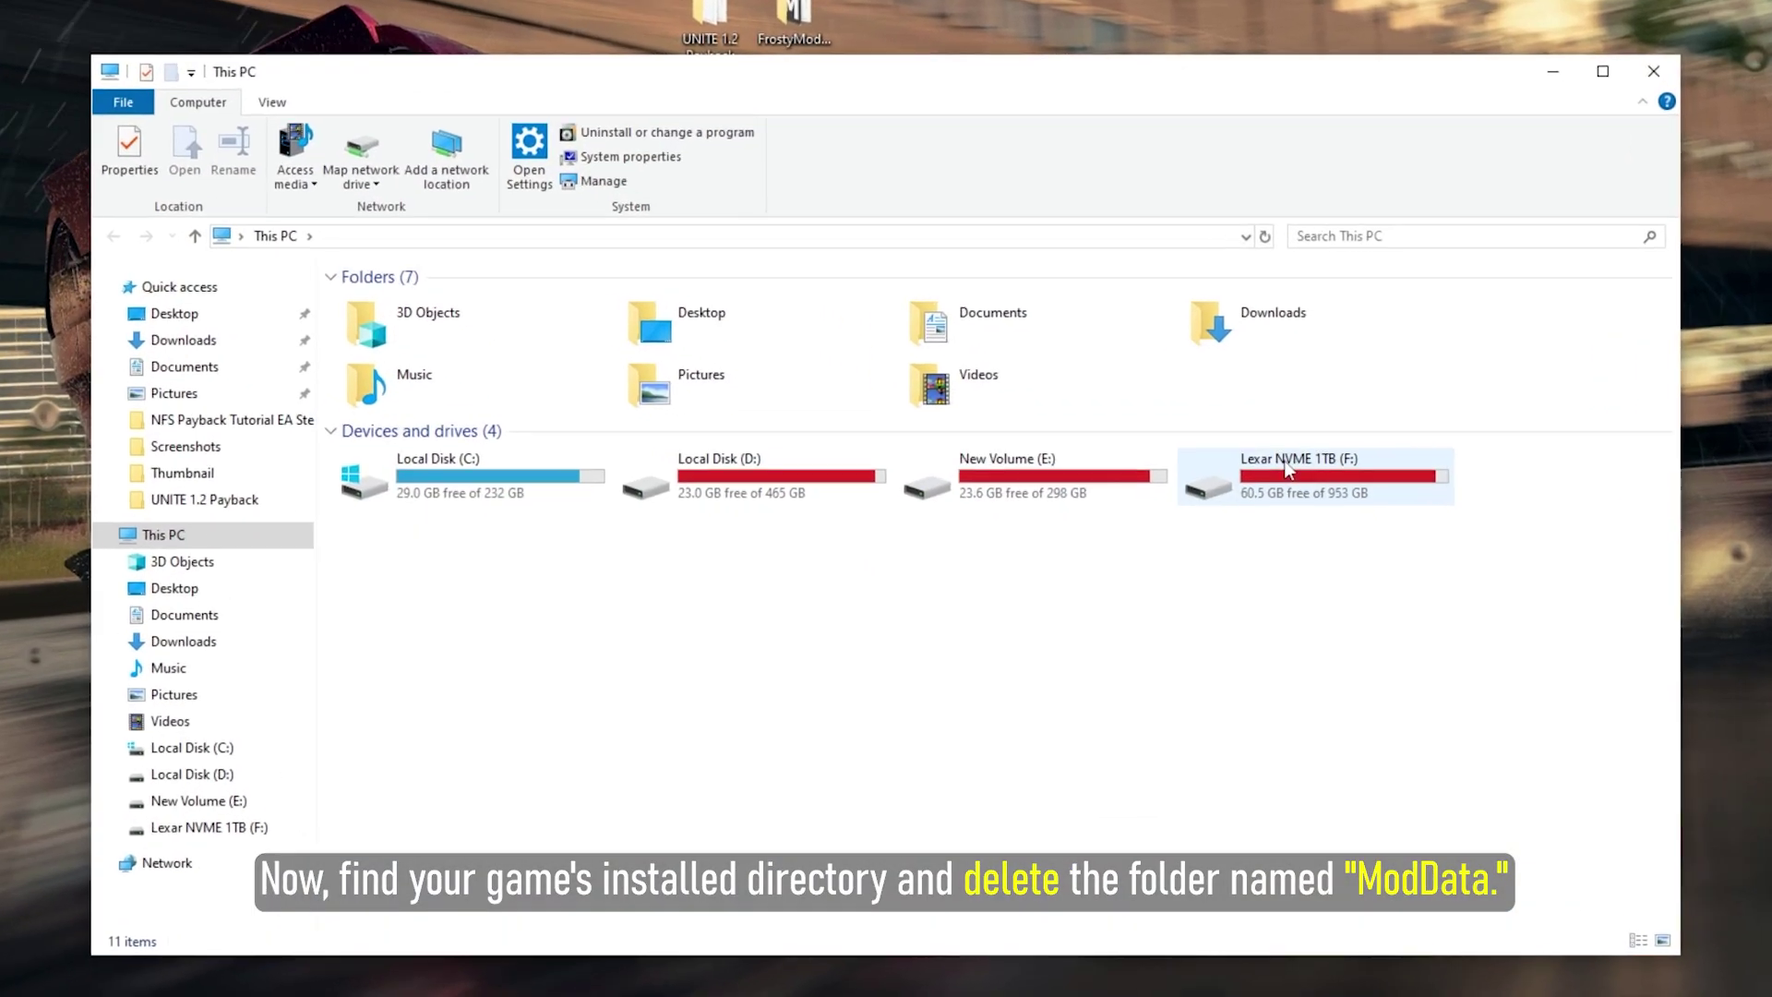
double_click(1287, 468)
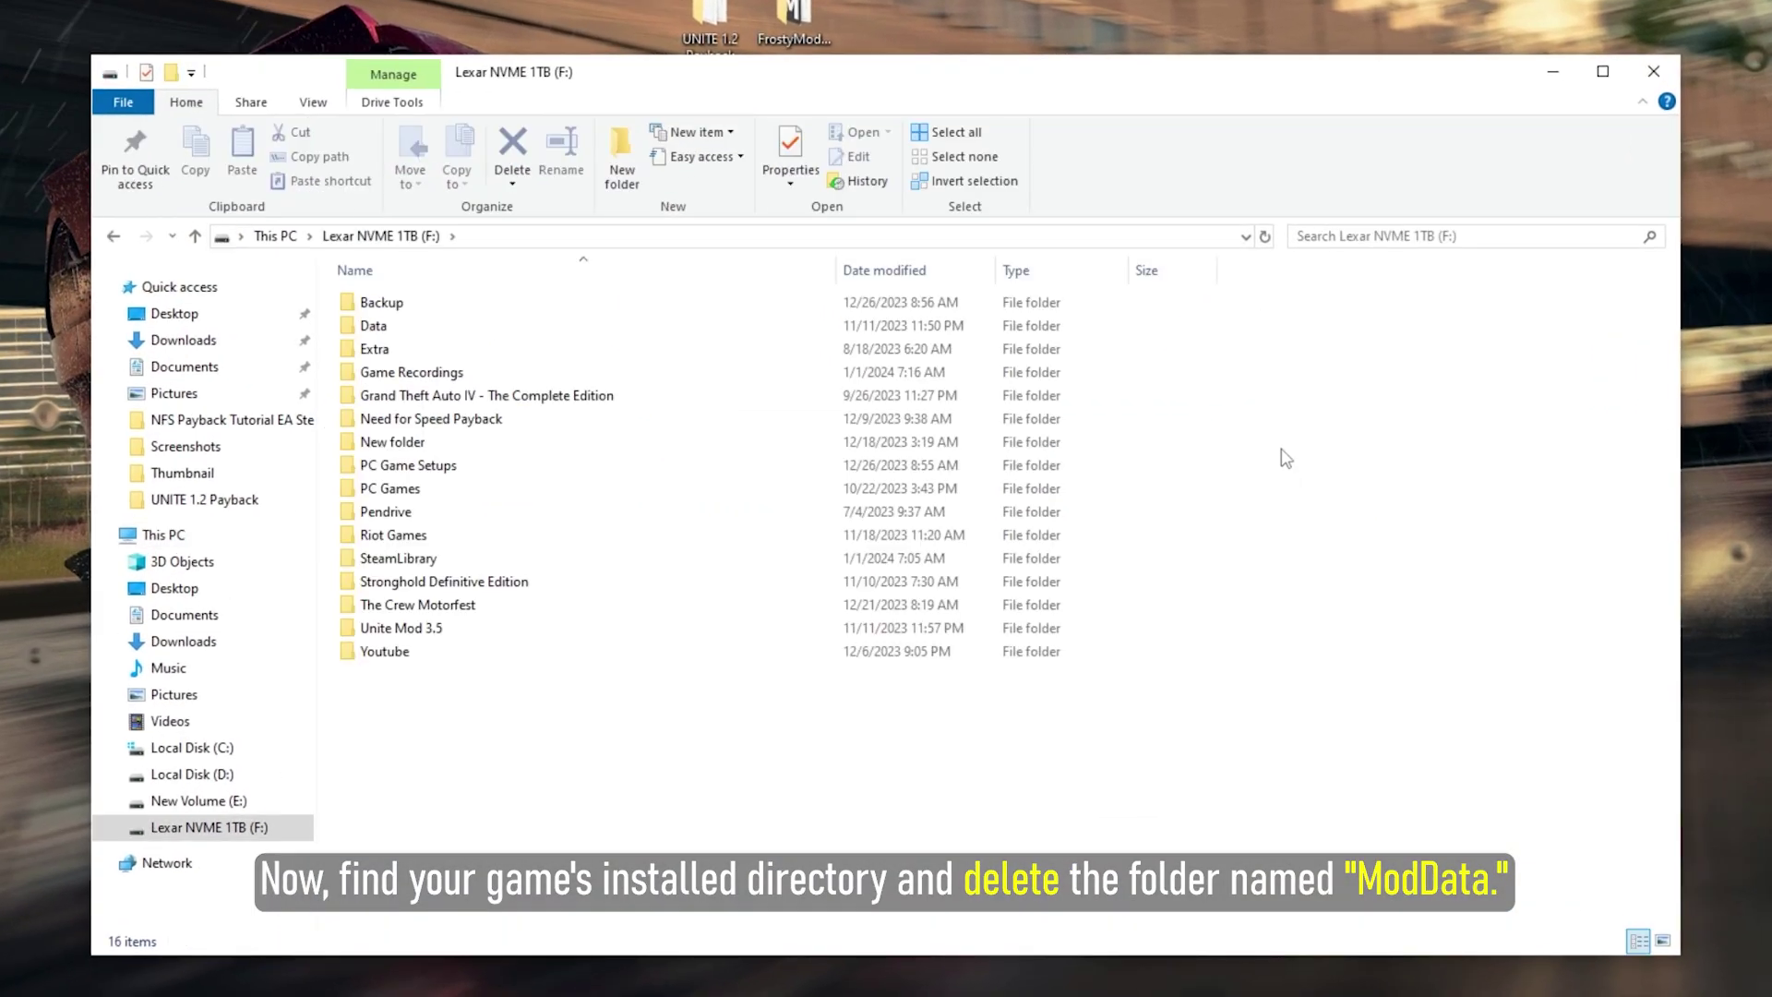
double_click(401, 563)
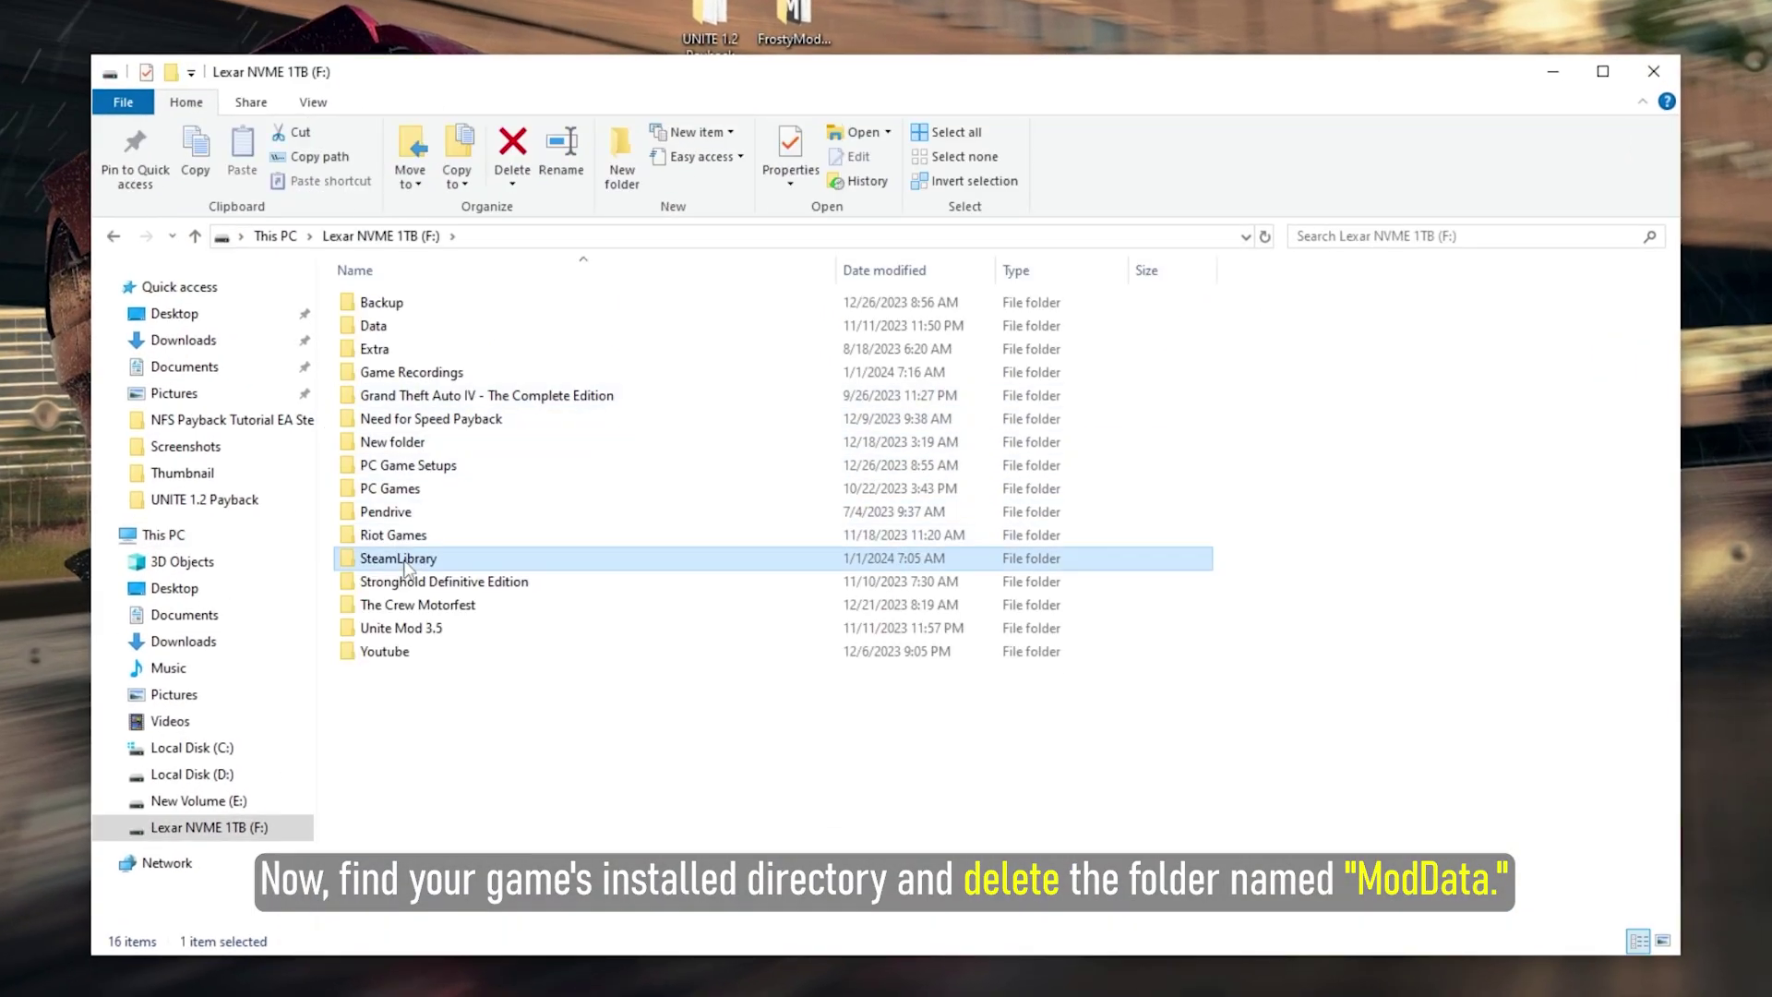
double_click(395, 304)
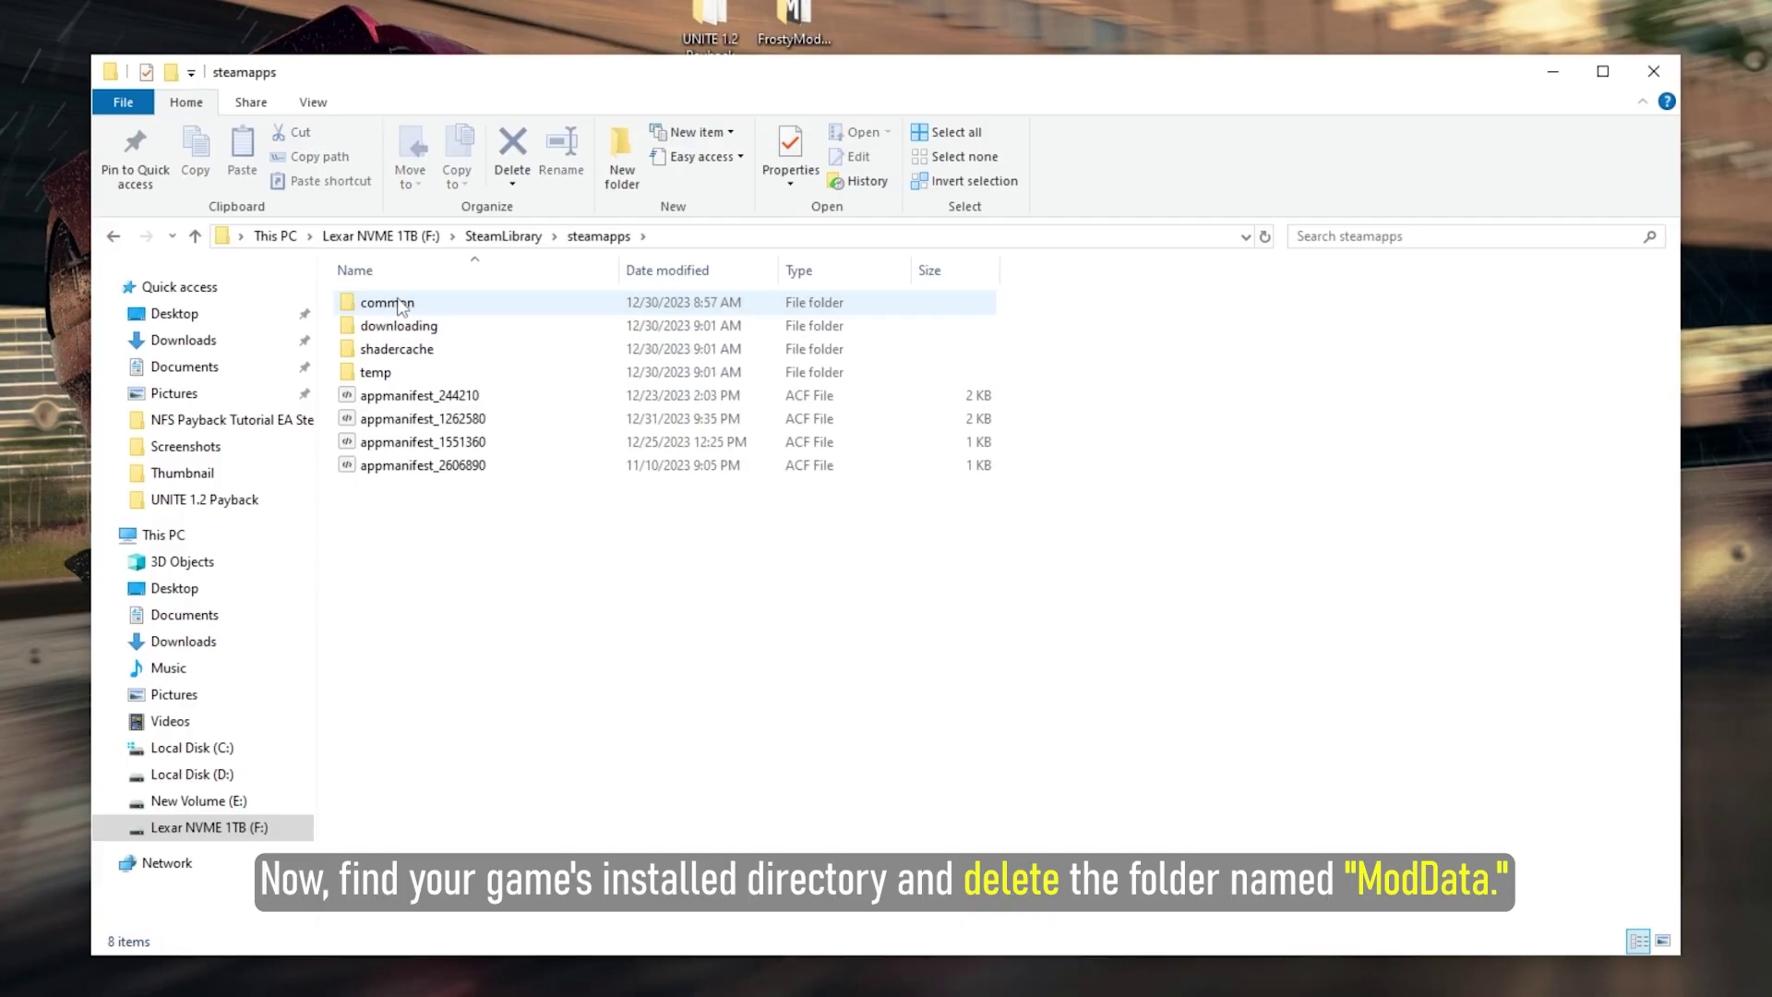
double_click(401, 305)
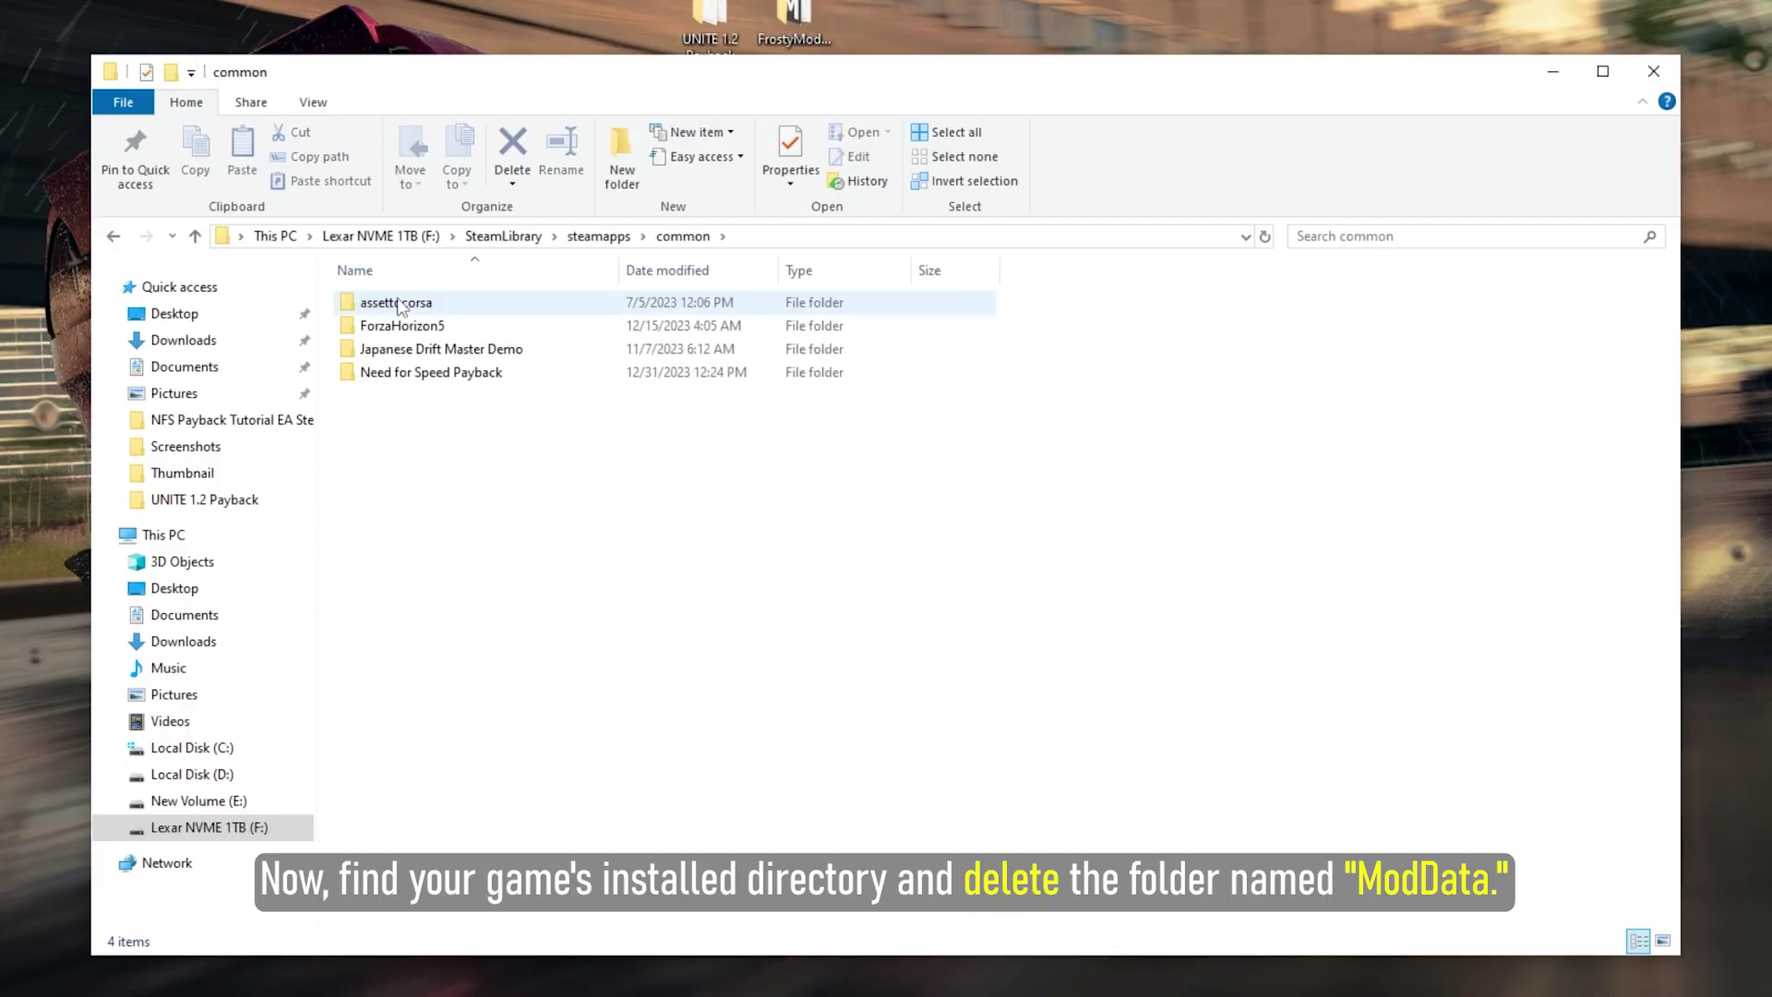
double_click(412, 379)
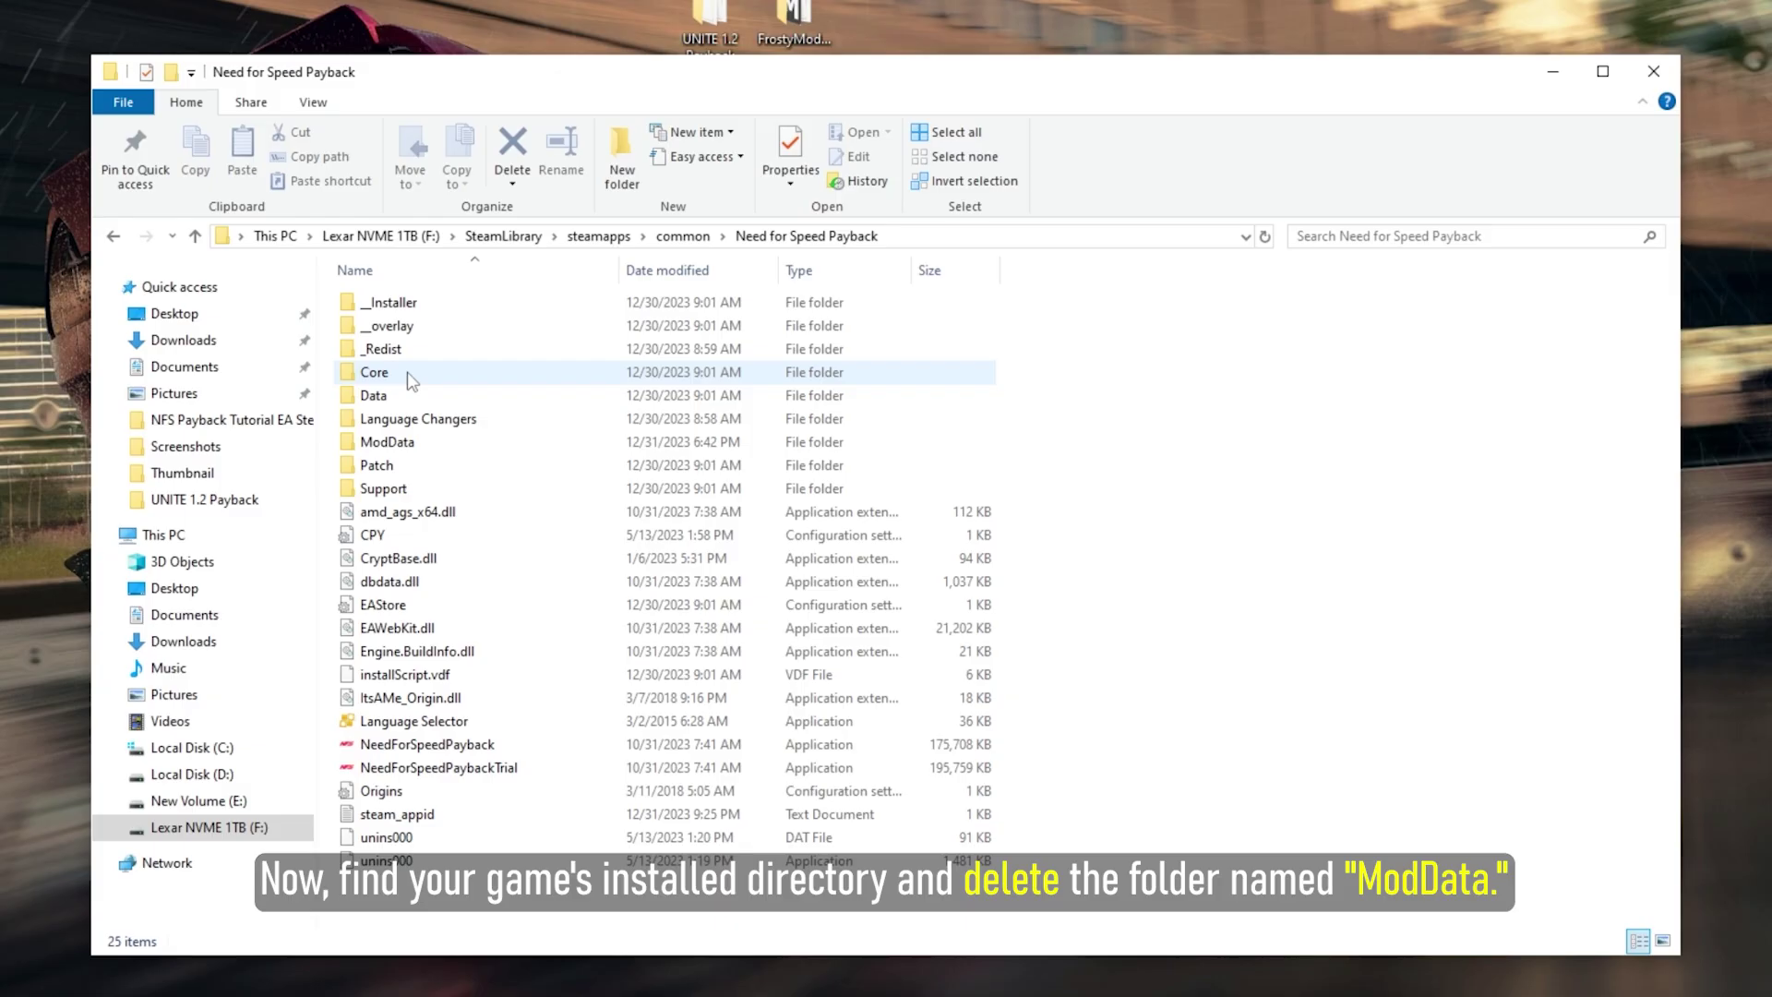
right_click(398, 442)
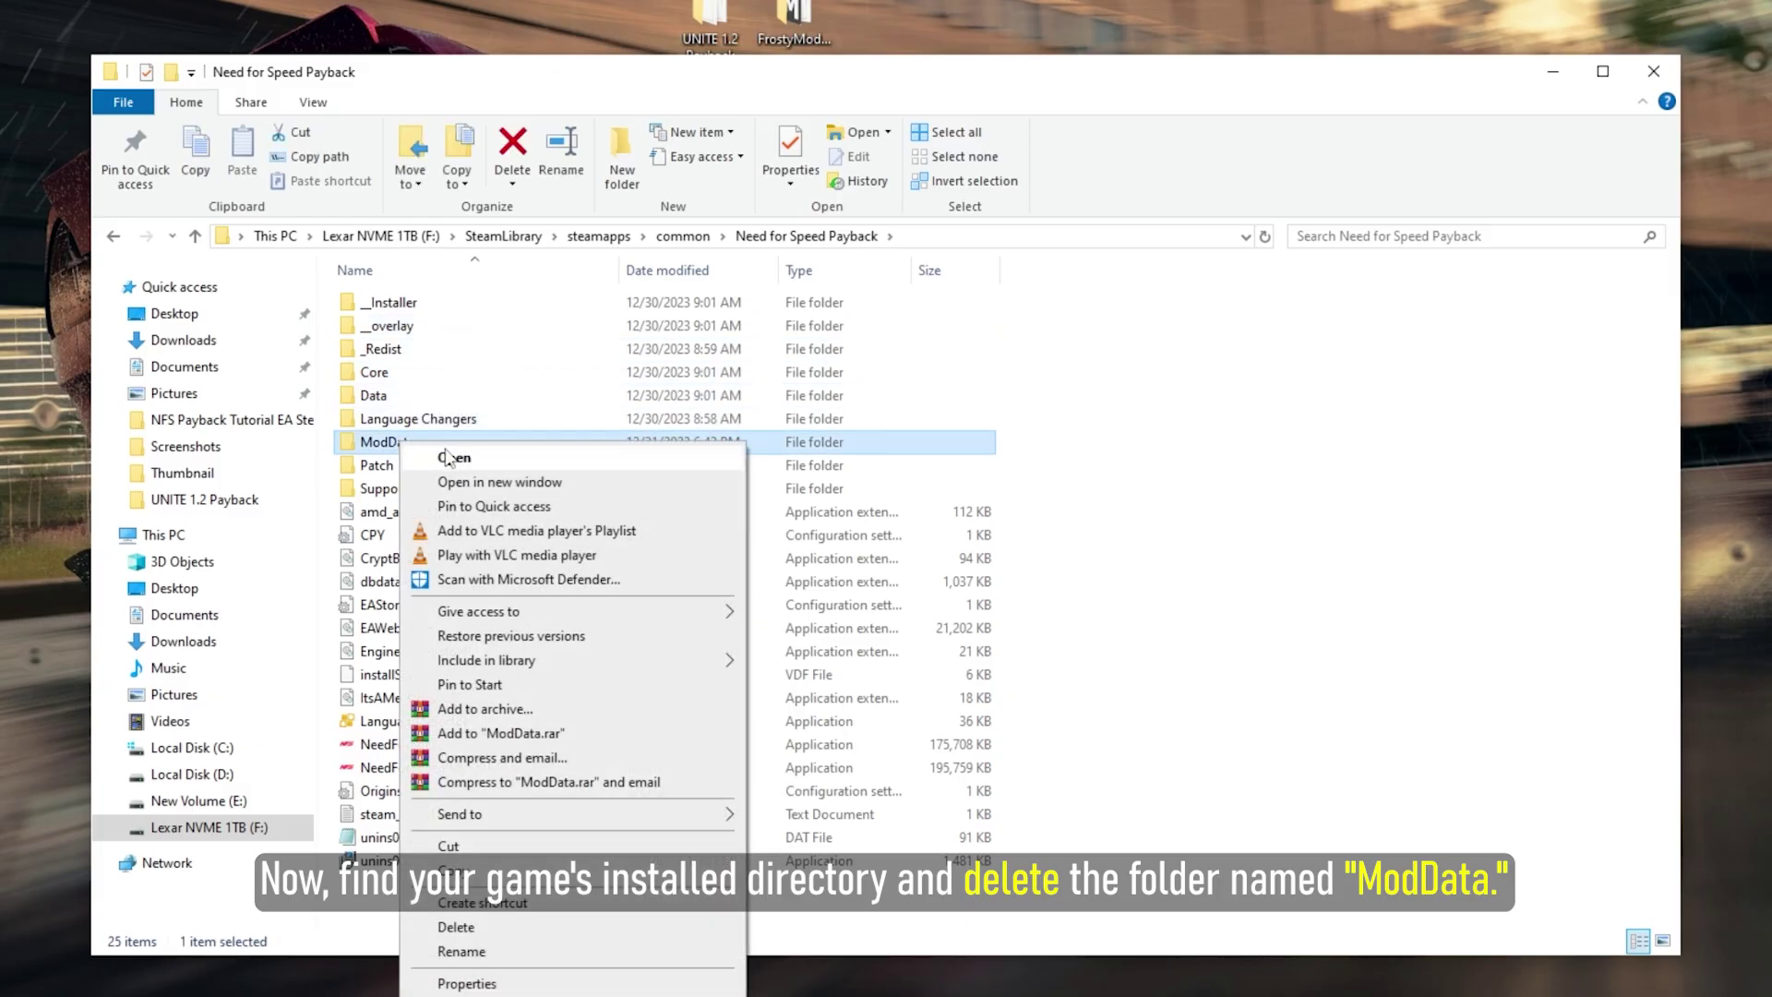
left_click(456, 927)
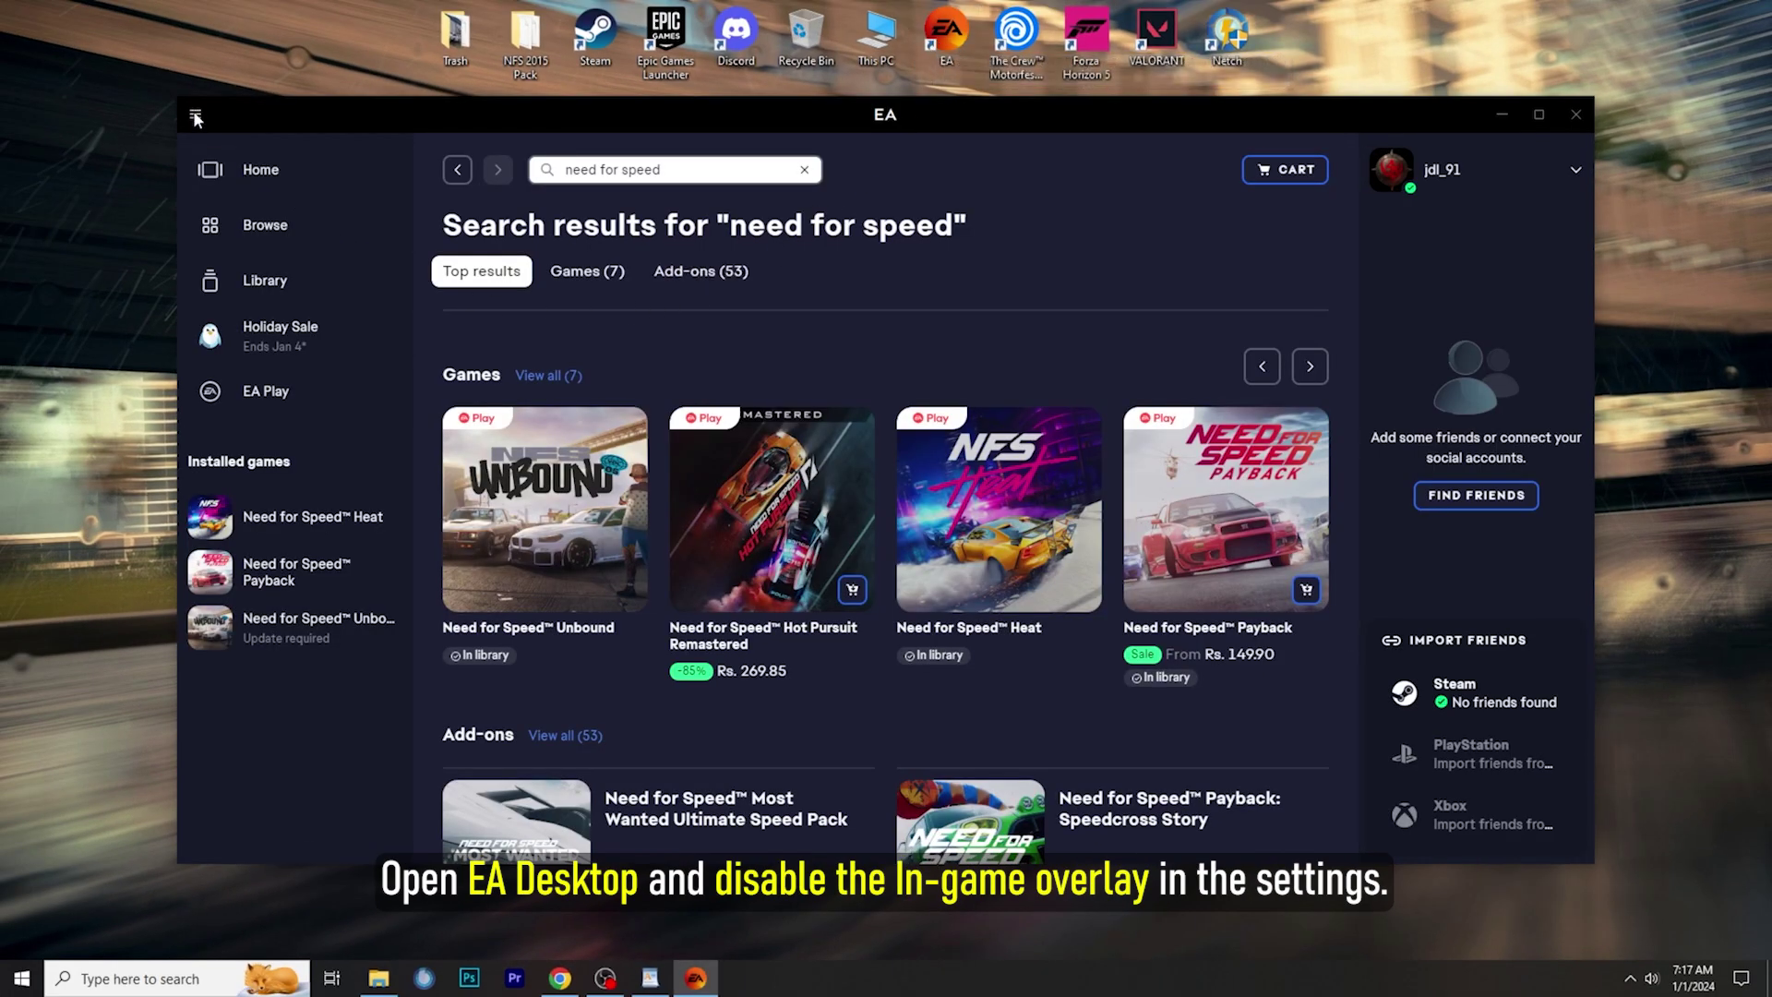
Switch to the EA app, check in its application settings that the in-game overlay is disabled, and close the app
left_click(195, 118)
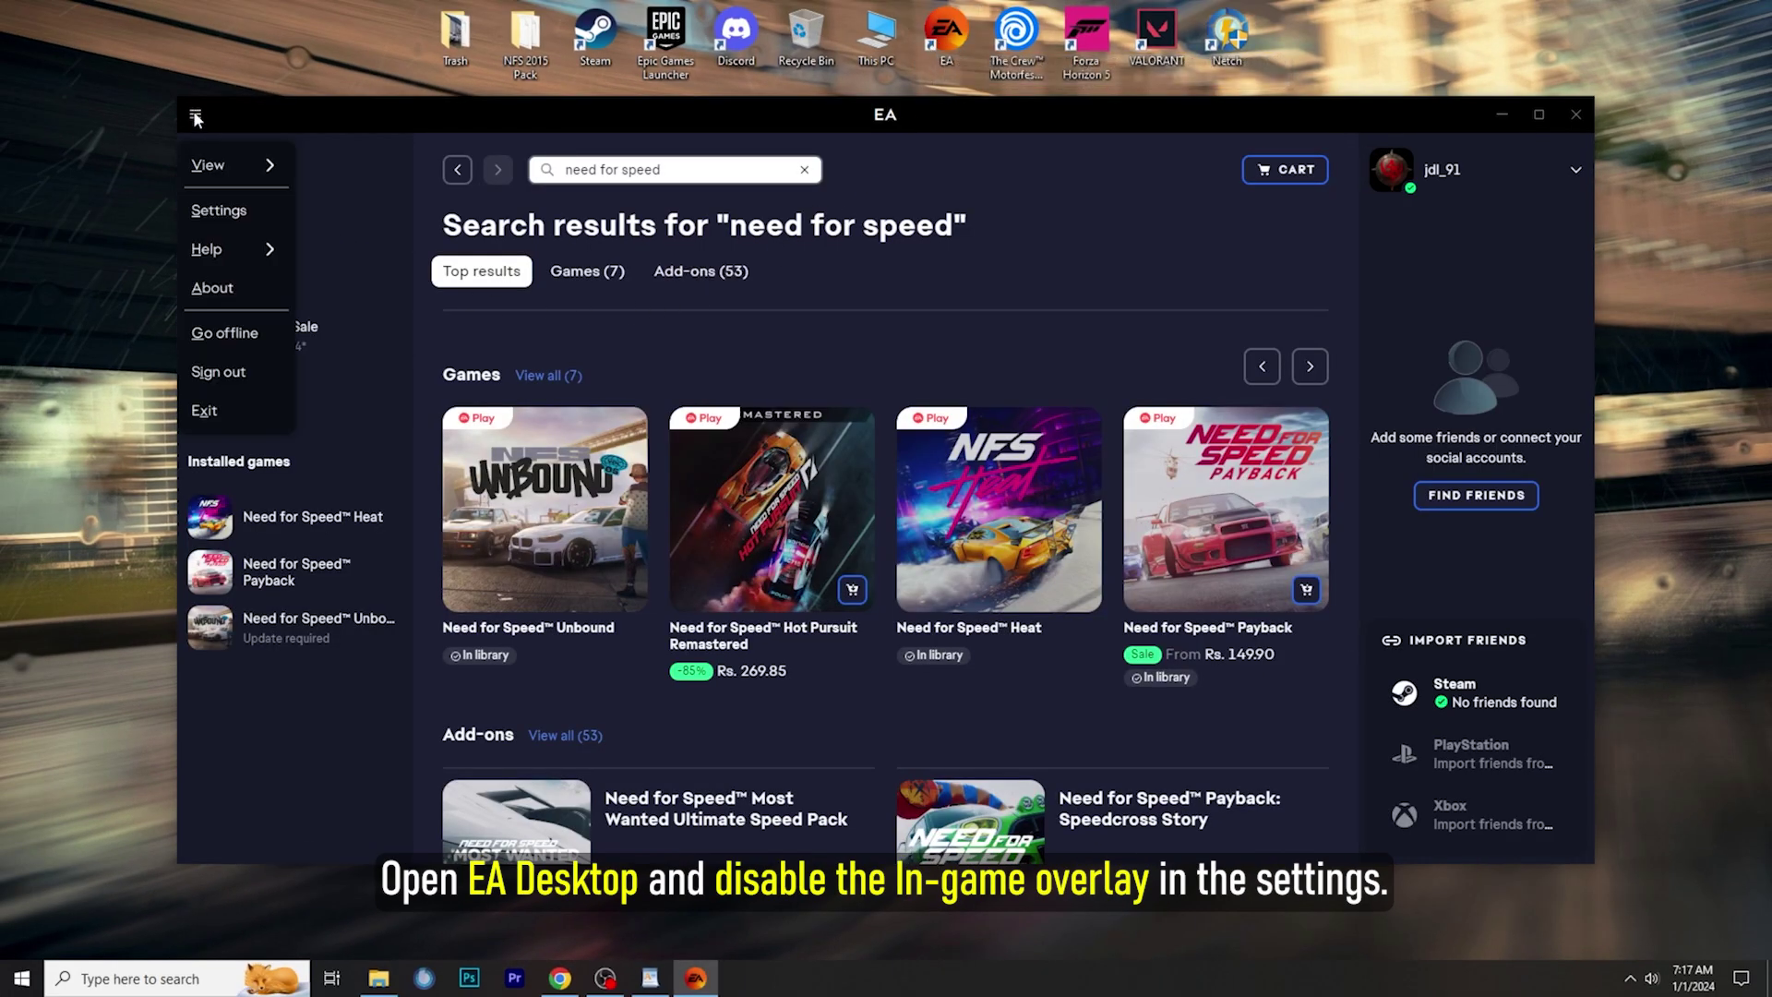
left_click(223, 212)
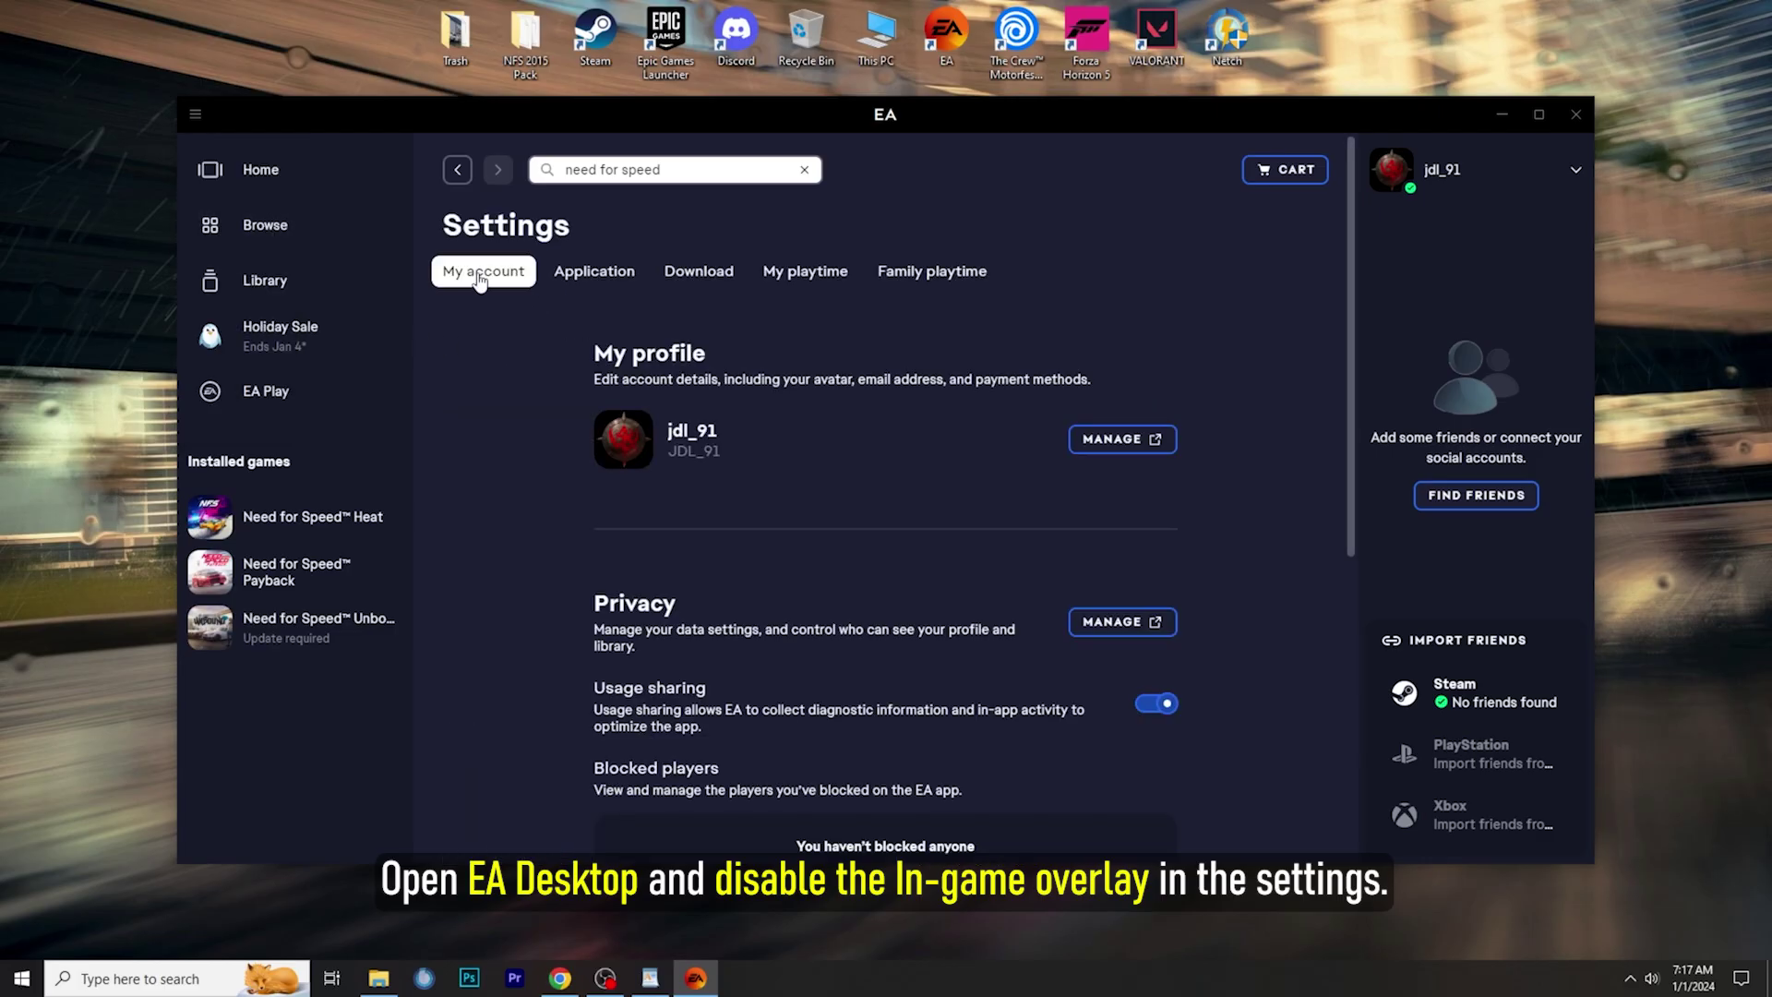
left_click(595, 277)
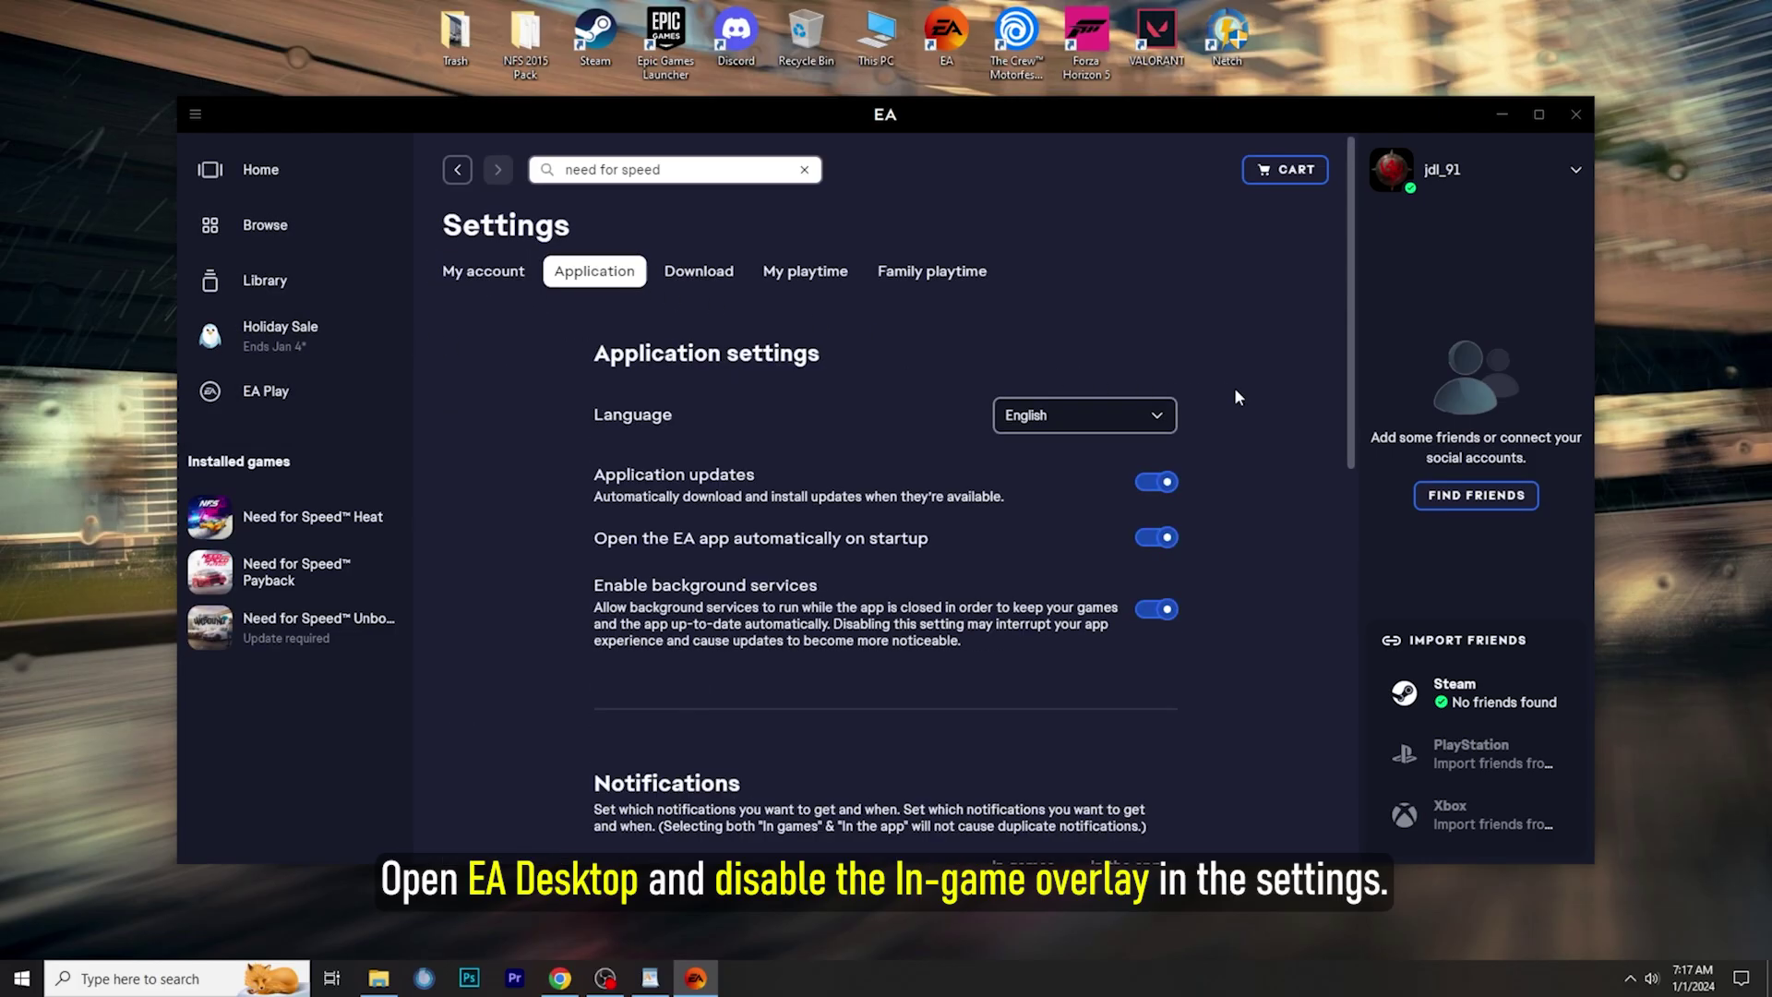
scroll(1238, 397, "down", 8)
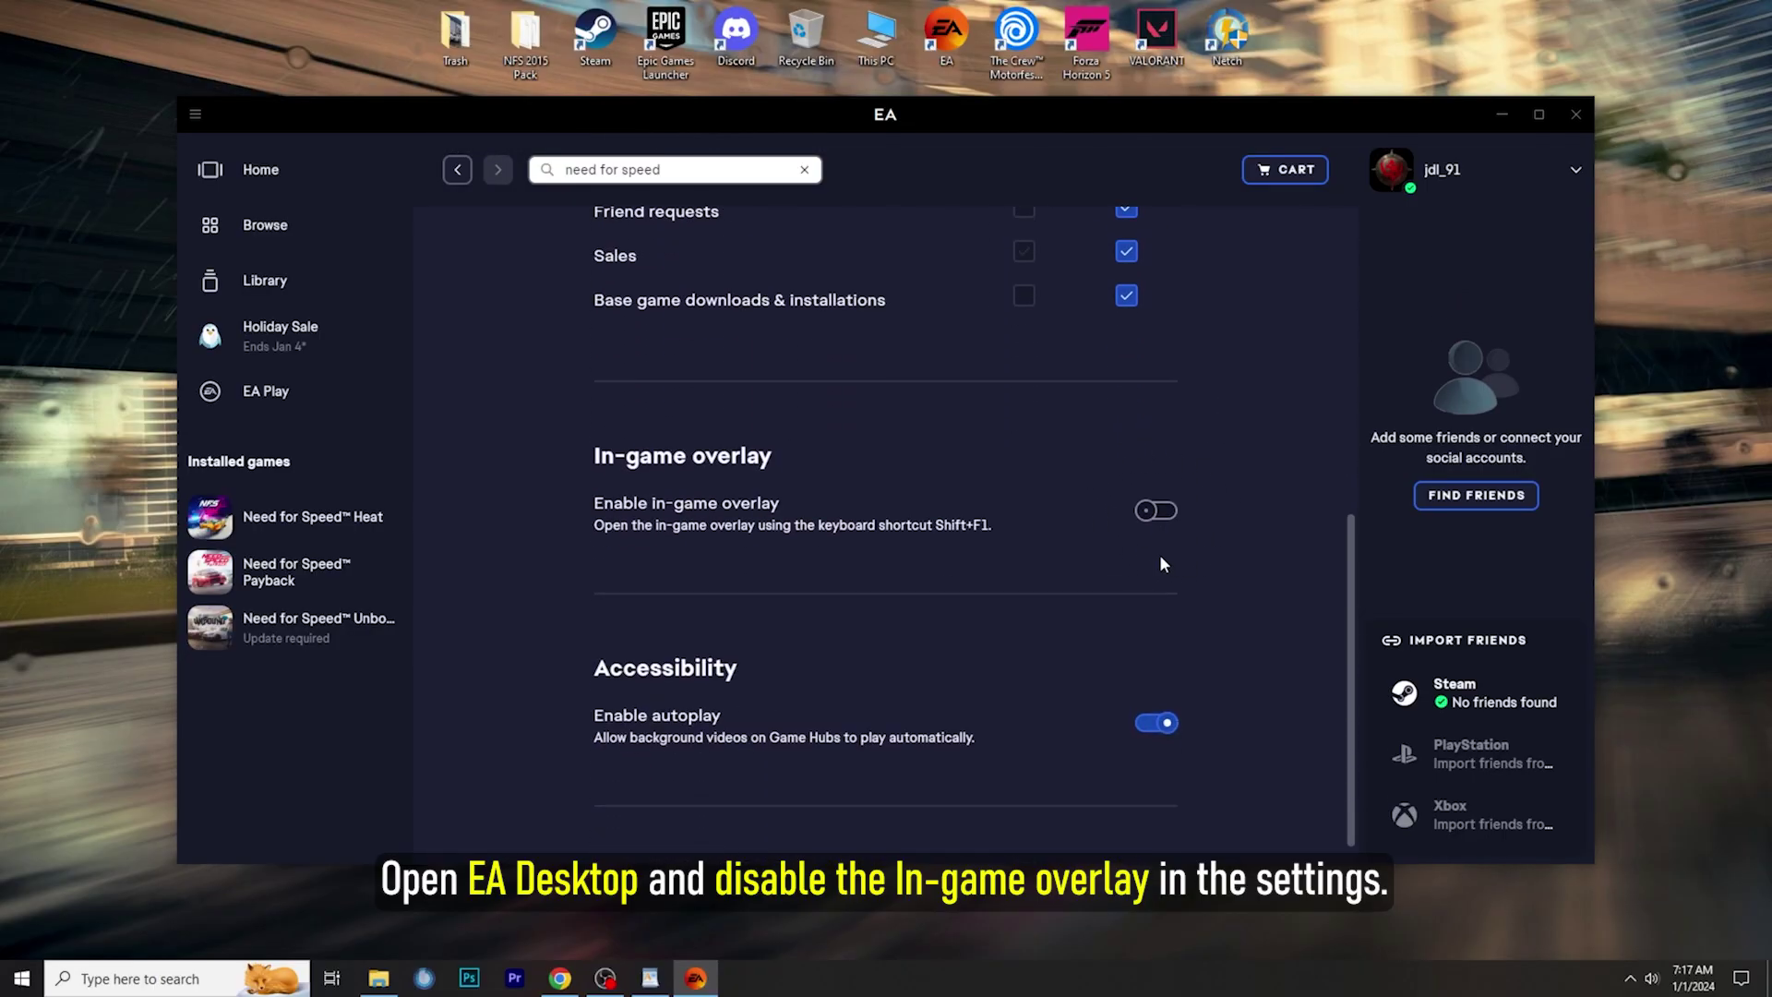
left_click(1575, 115)
Refresh the desktop and open the FrostyModManager folder on it
right_click(850, 313)
left_click(888, 366)
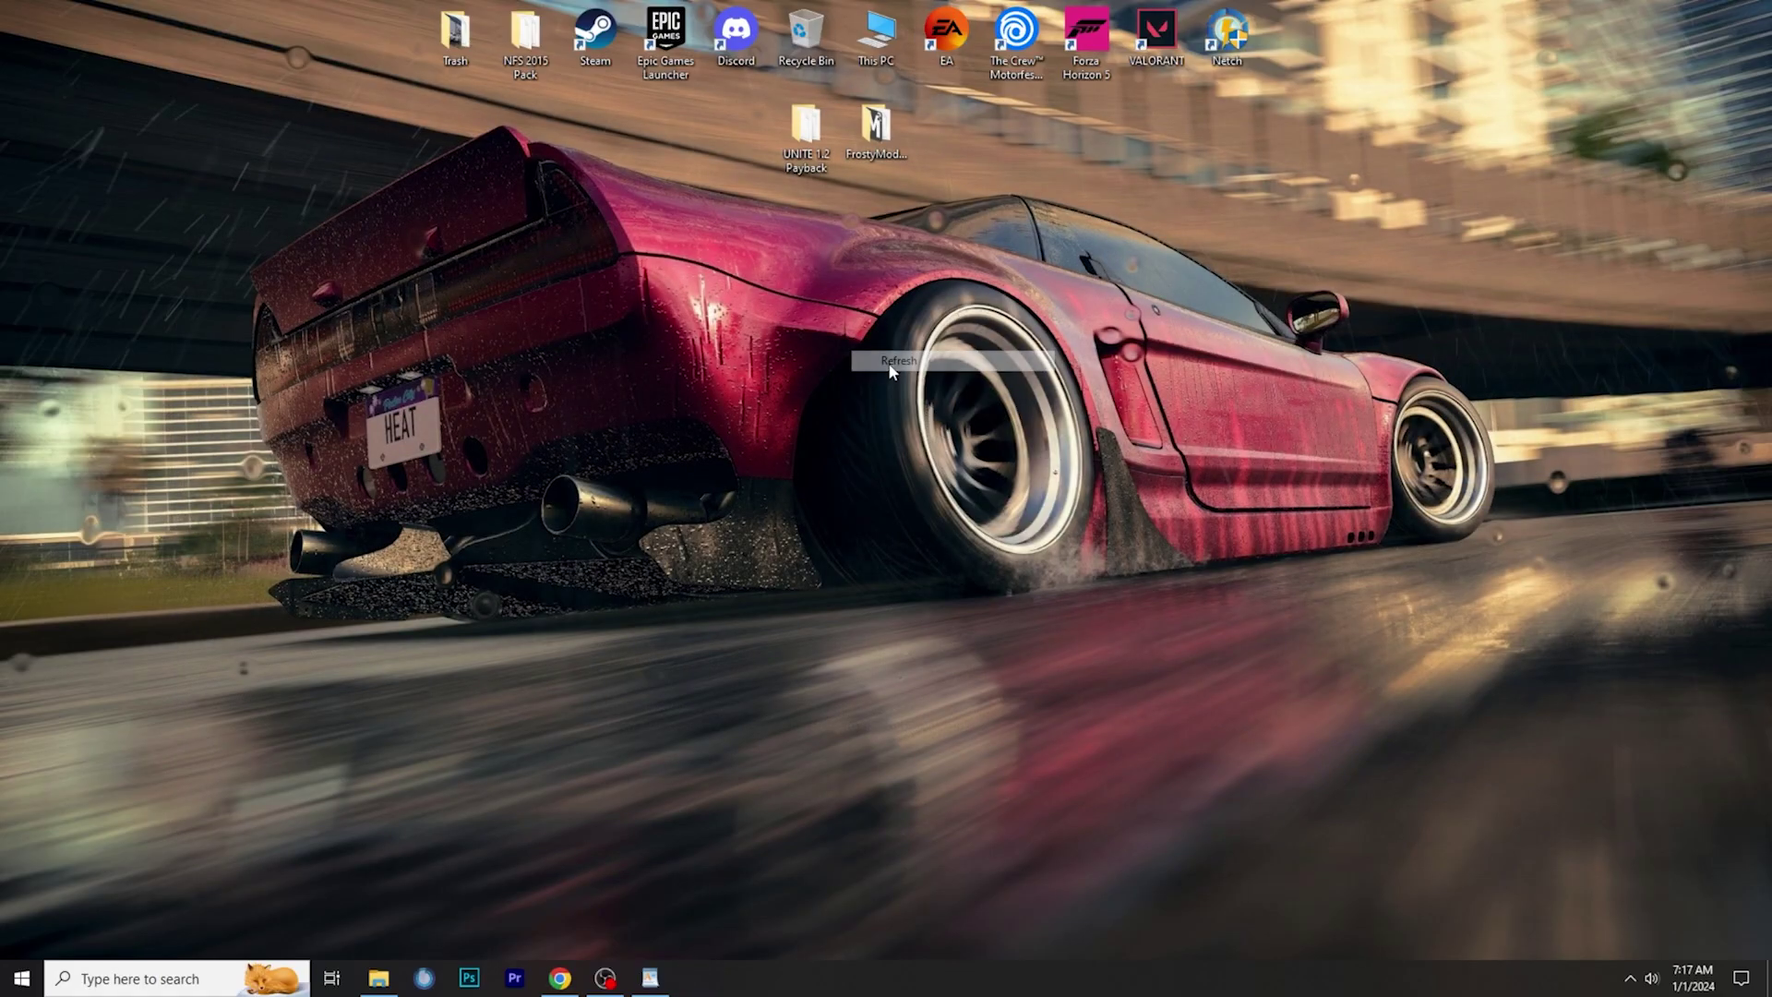
left_click(873, 138)
double_click(874, 139)
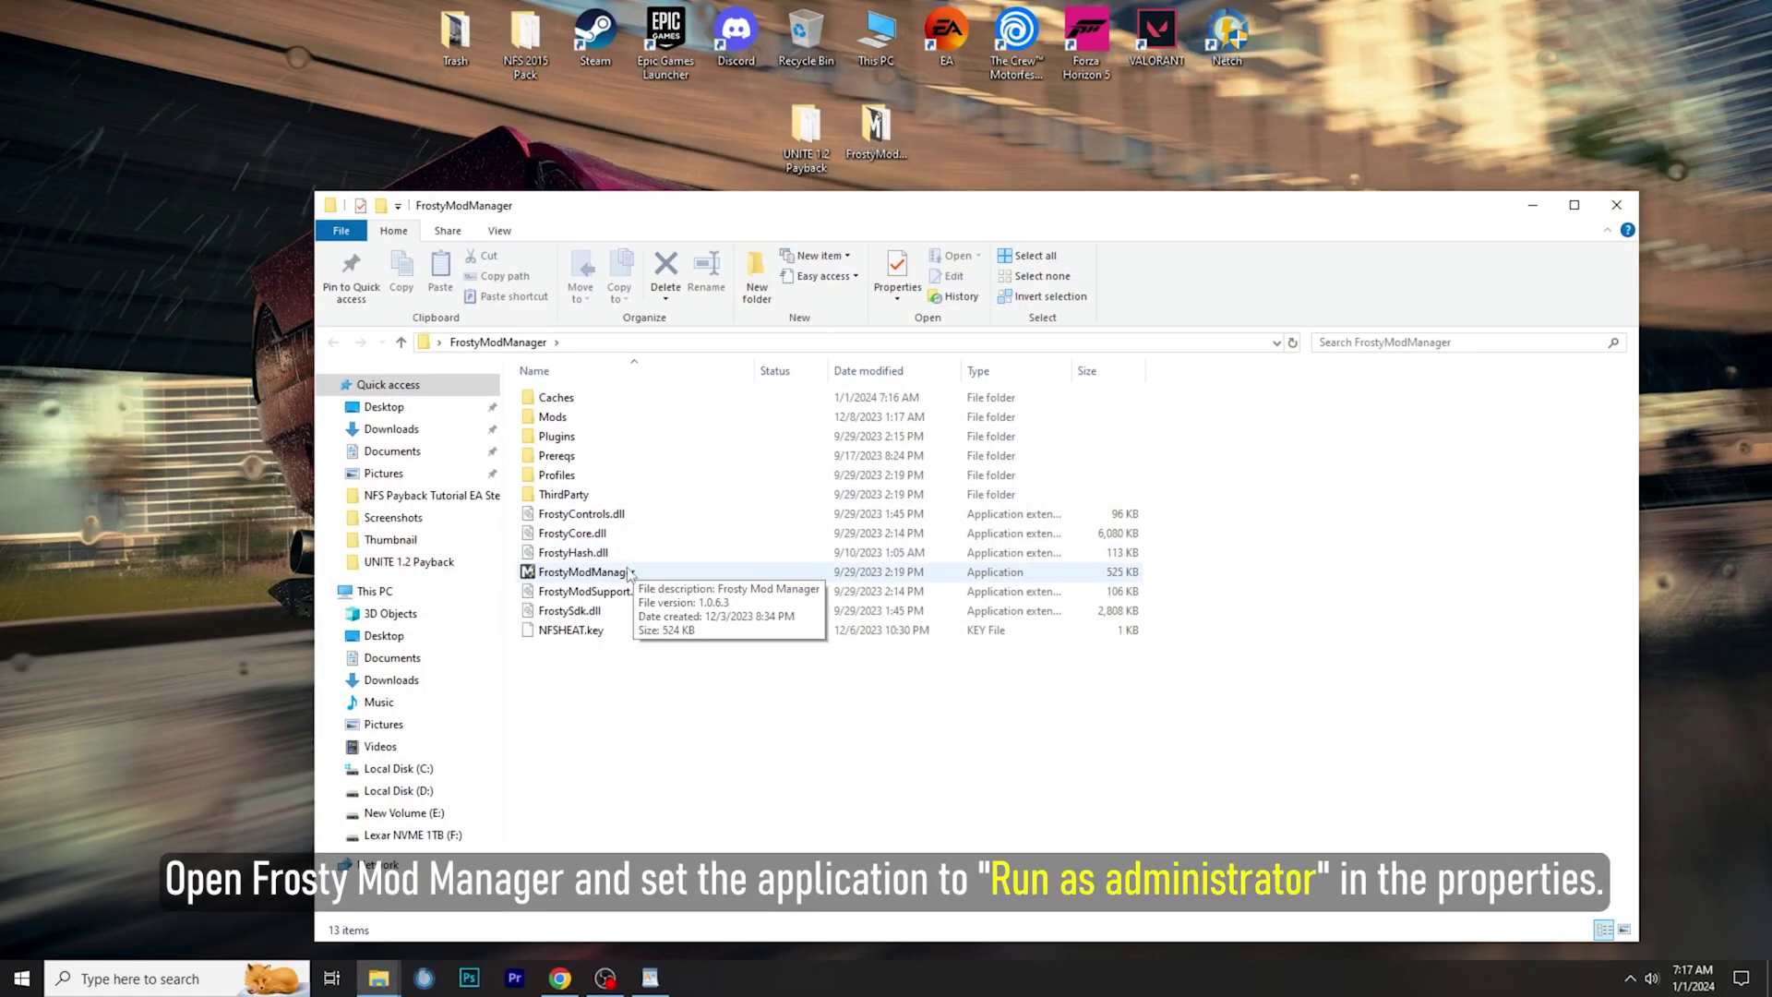
Set the FrostyModManager application to run as an administrator in its compatibility properties and apply the change
right_click(597, 574)
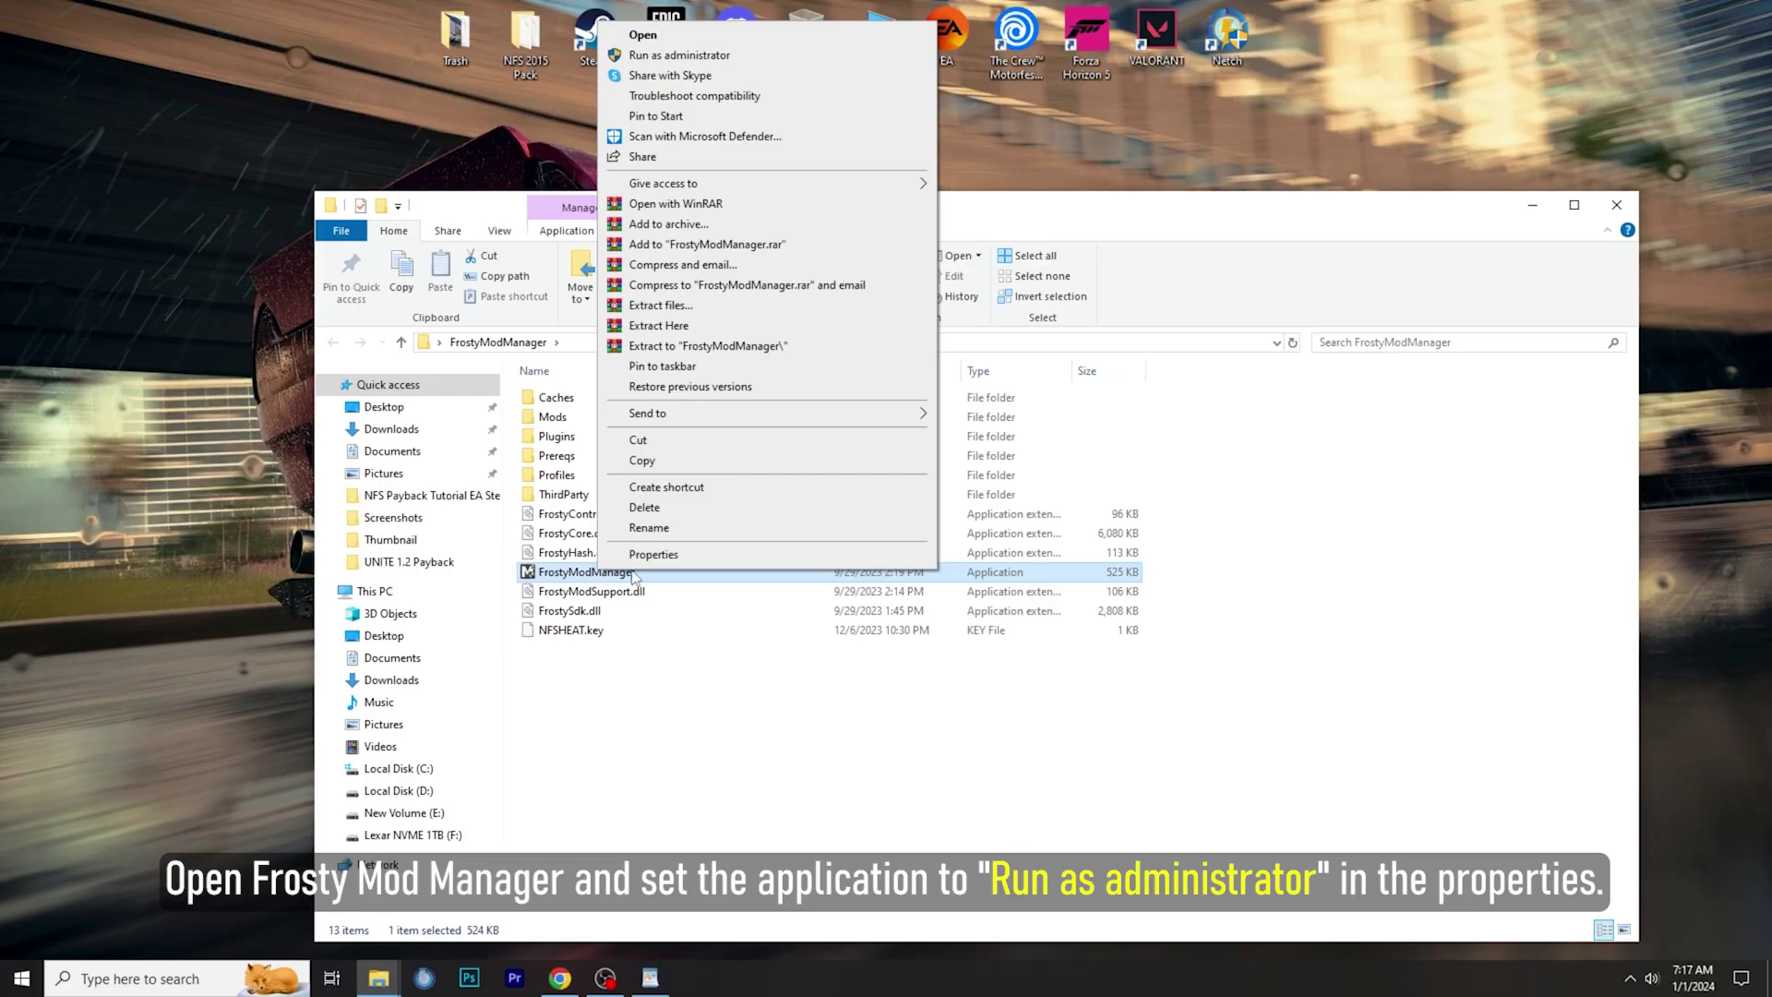
left_click(655, 555)
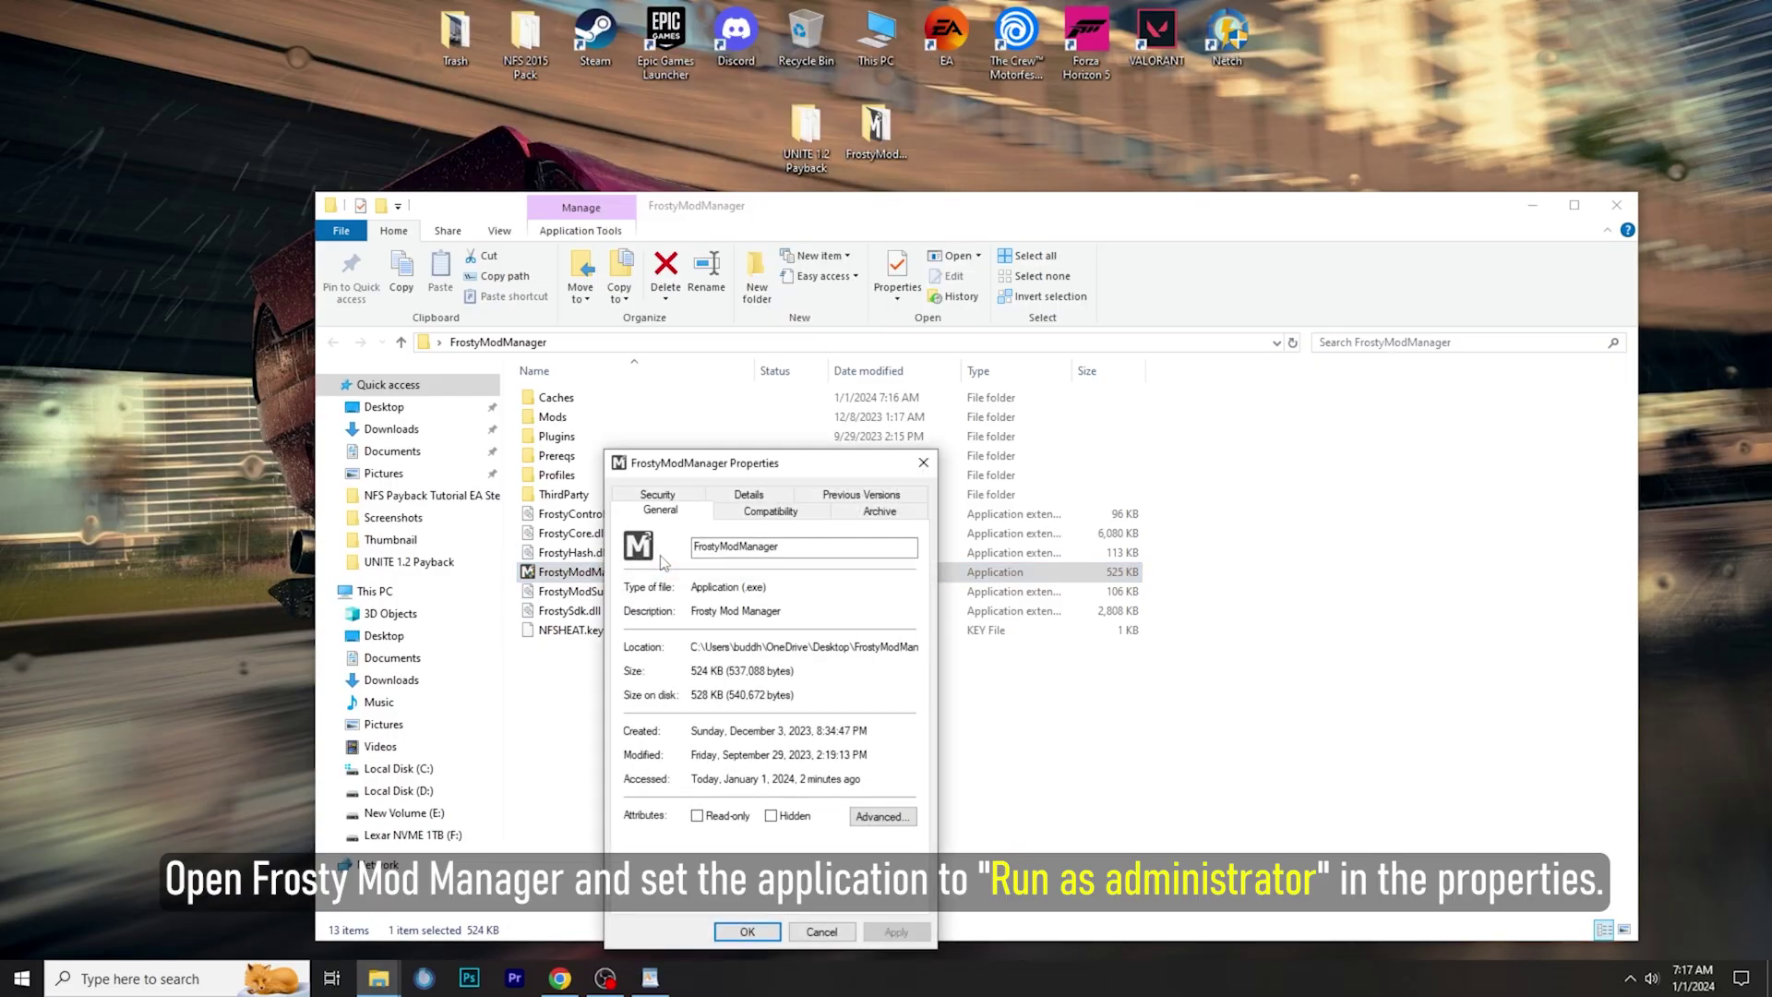
left_click(768, 511)
left_click_drag(816, 459, 912, 289)
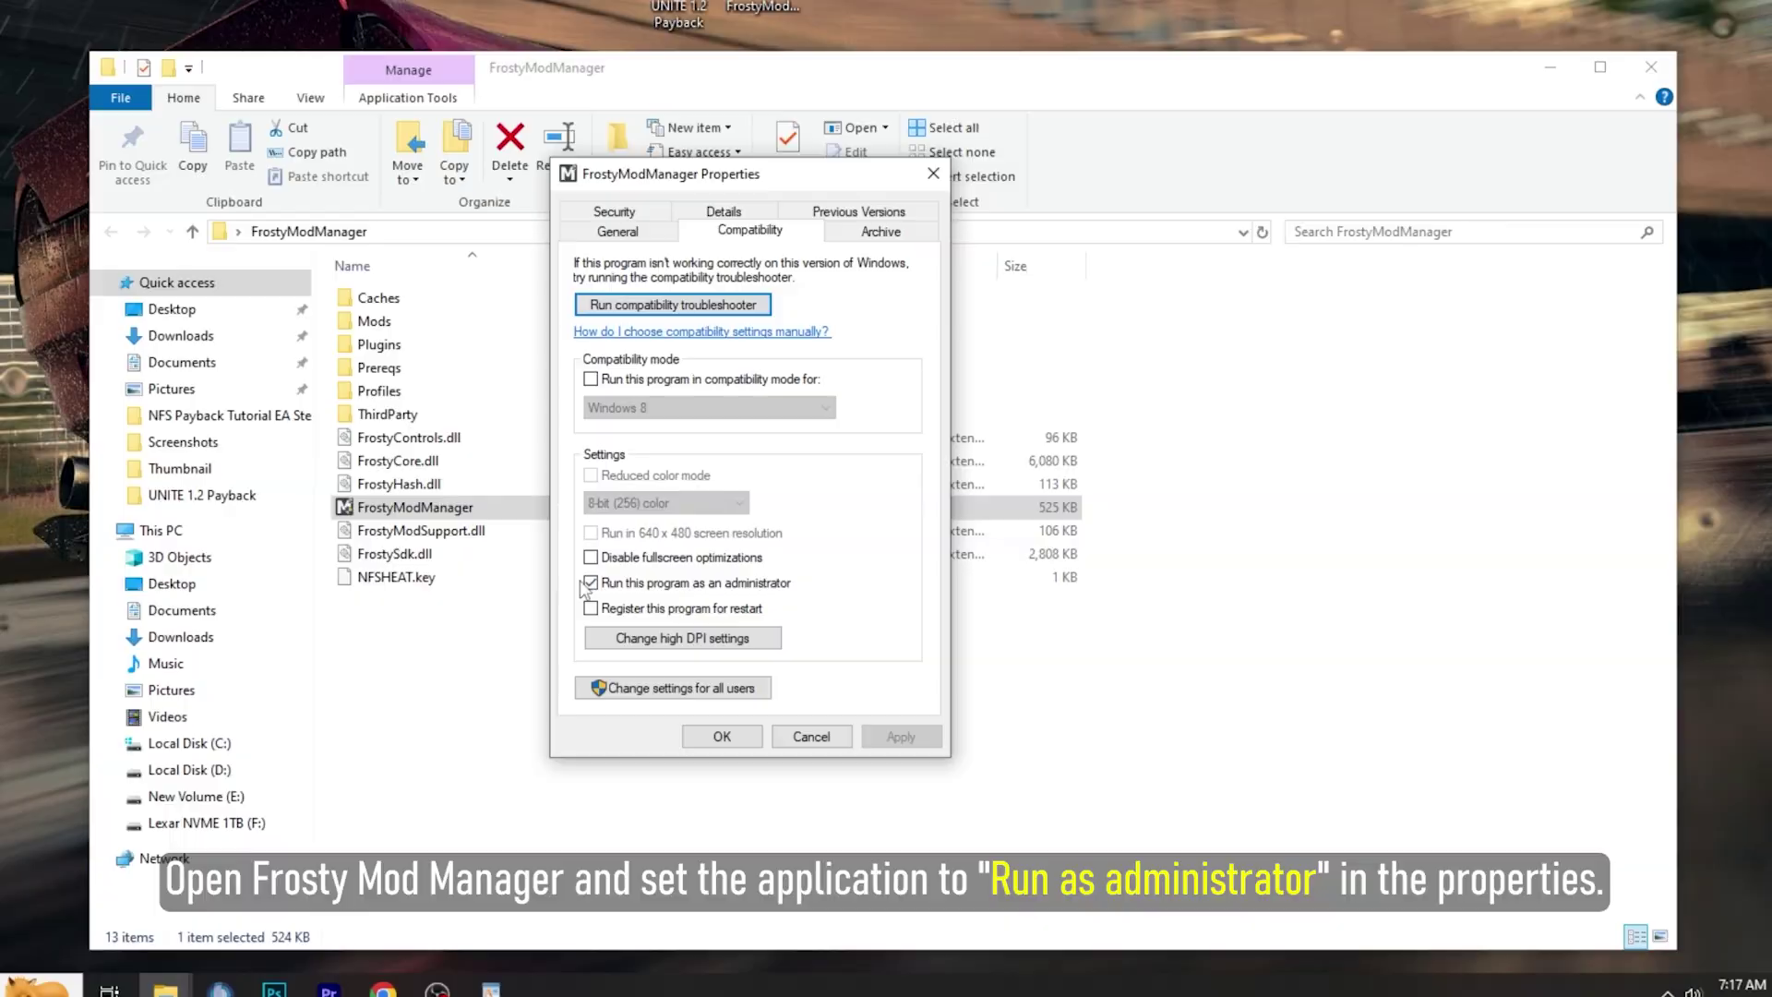
left_click(589, 583)
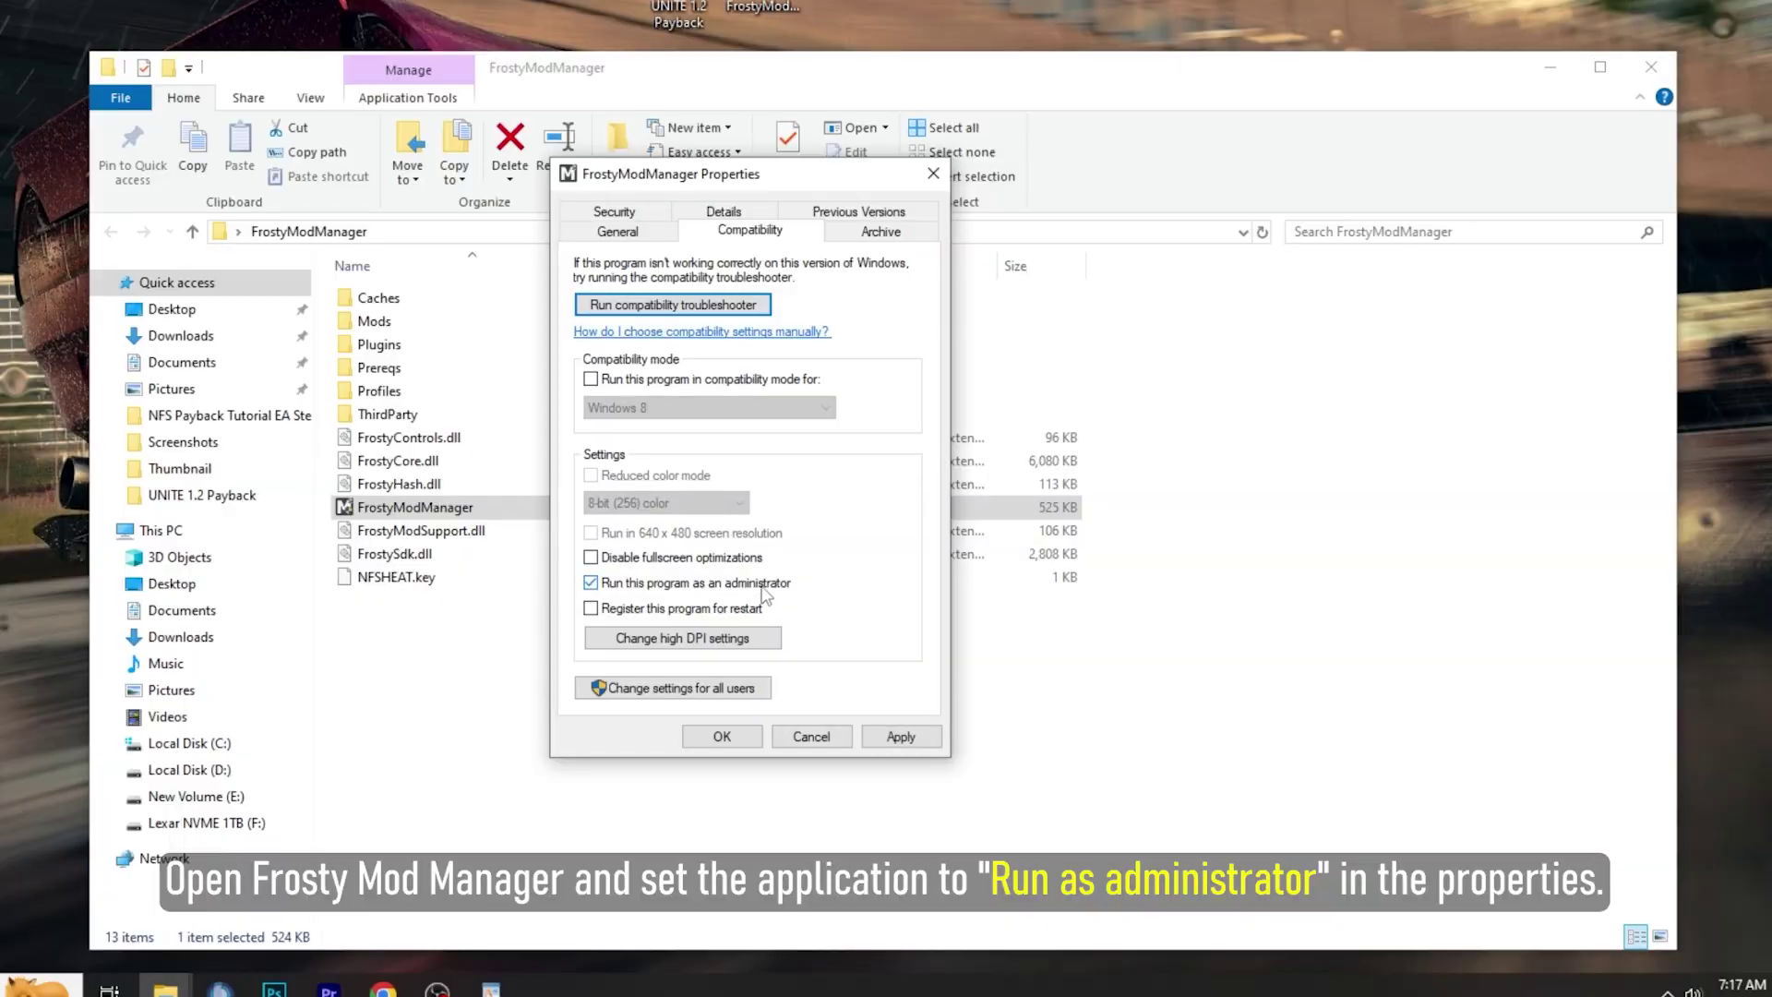
left_click(901, 737)
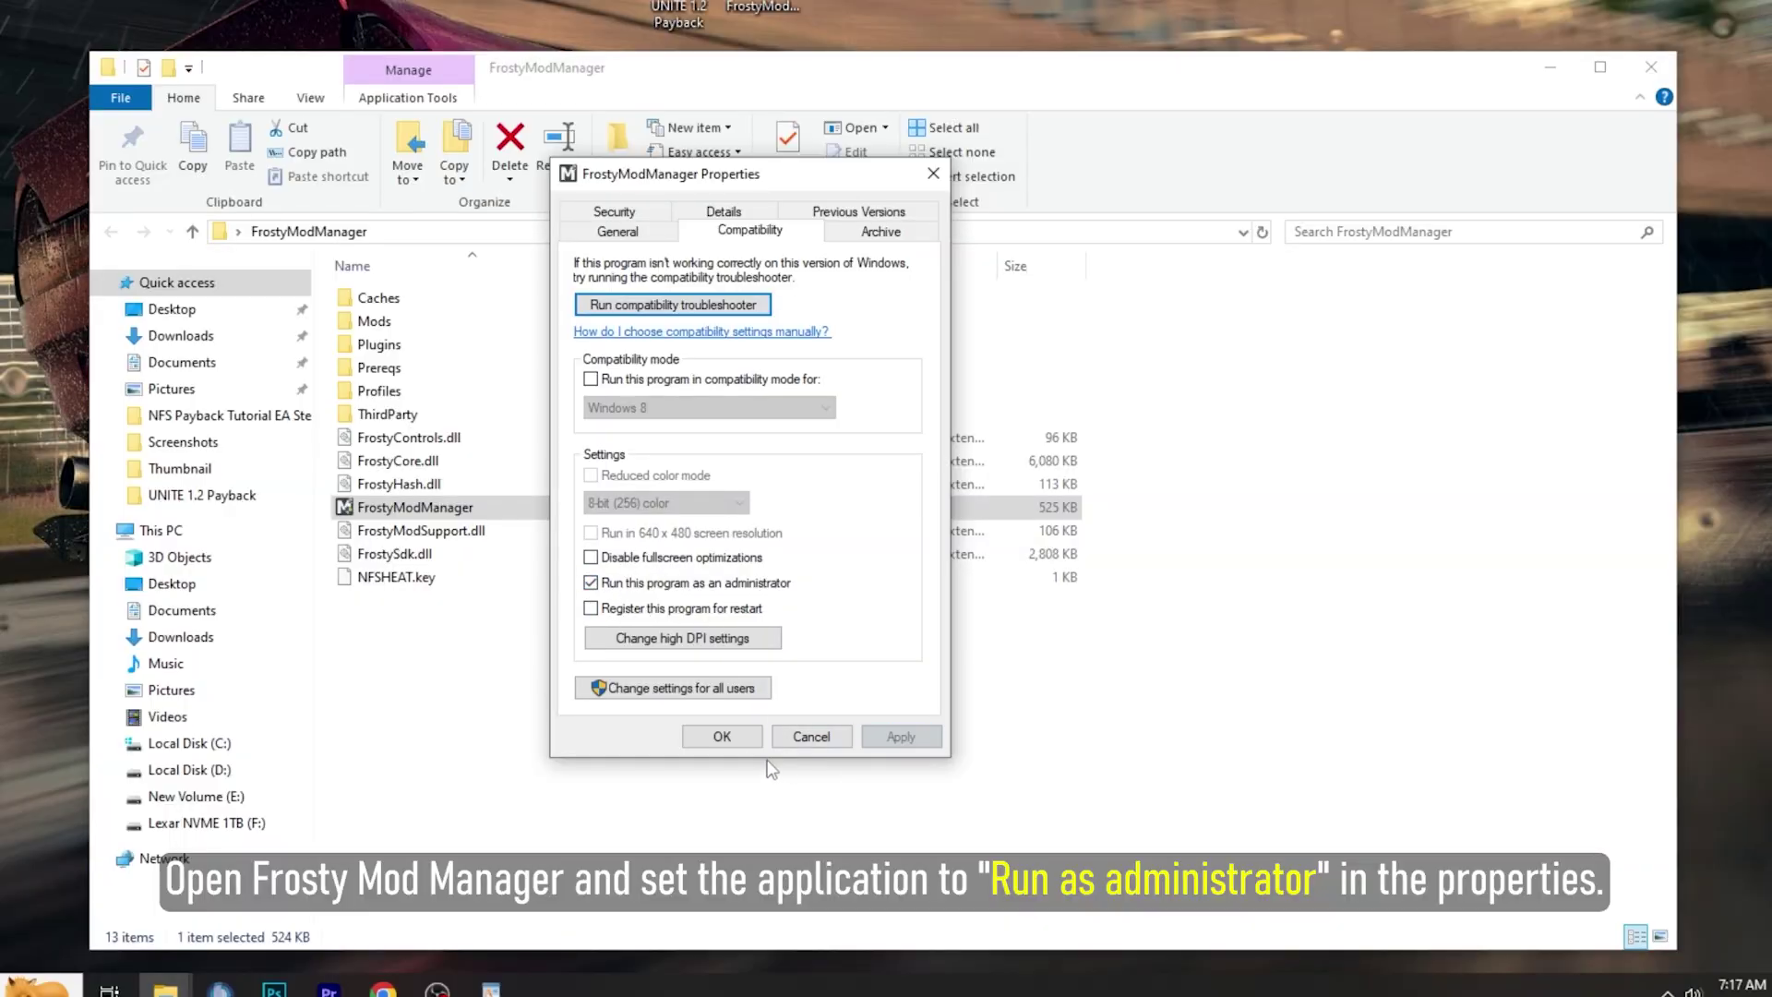
left_click(734, 736)
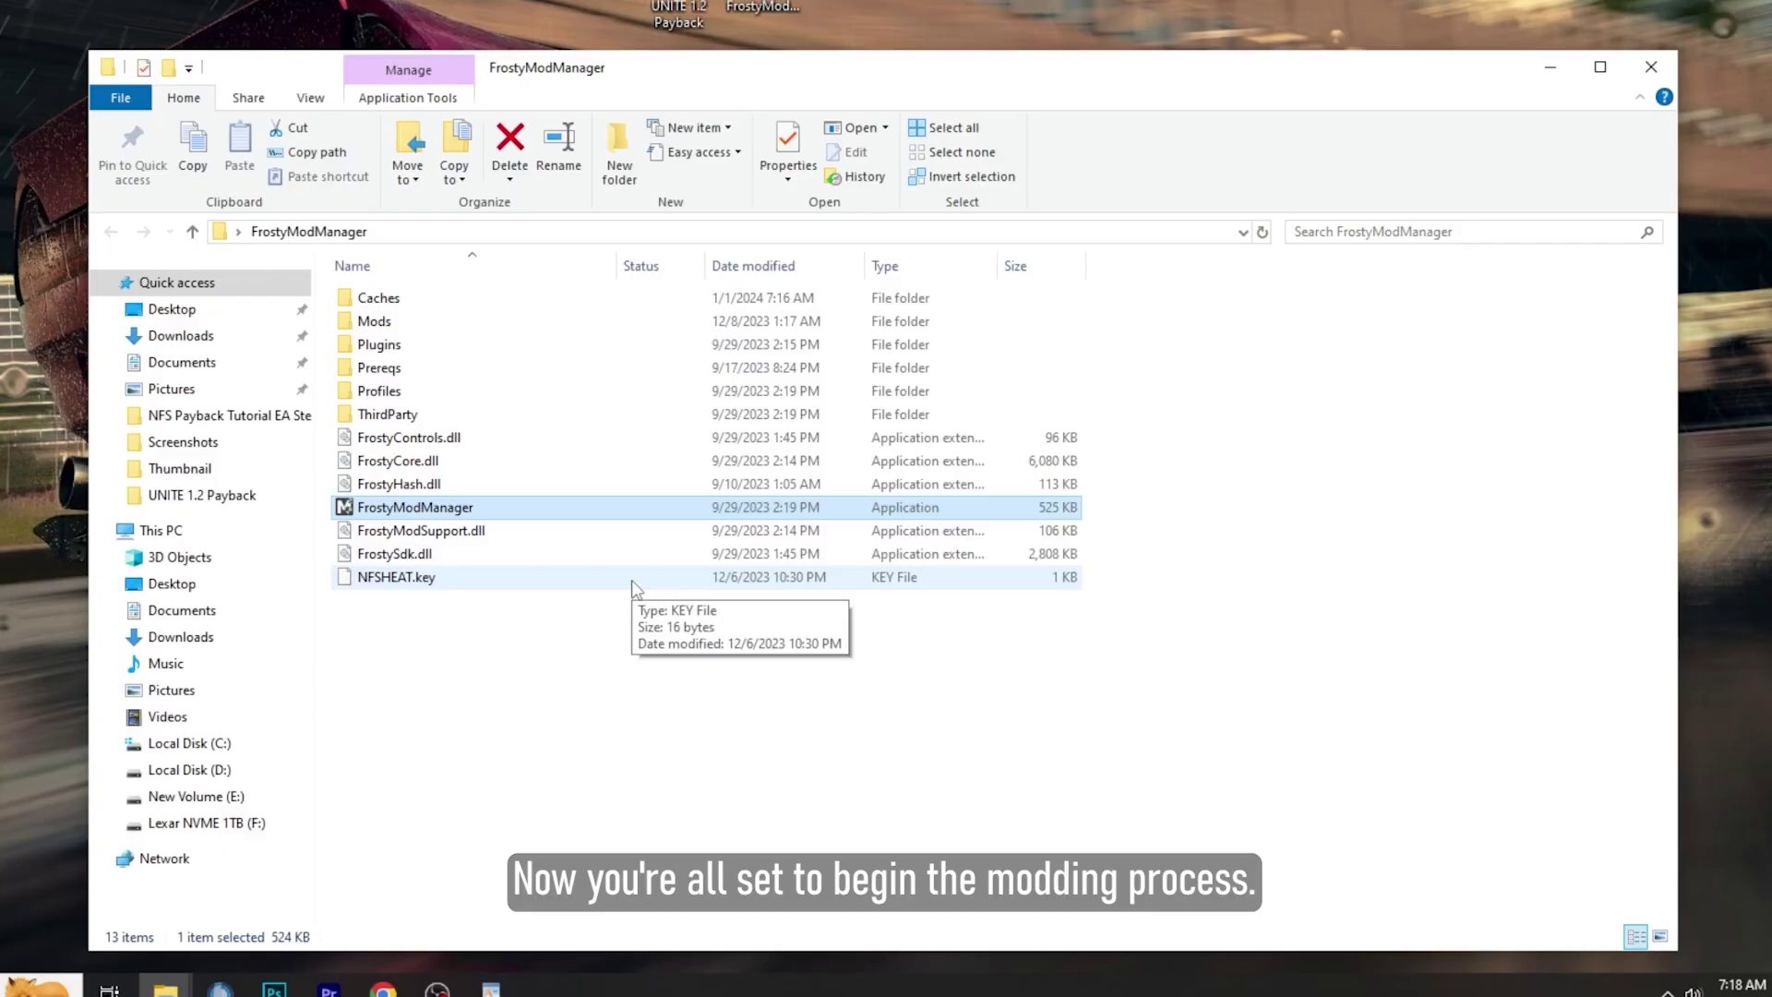
Start Frosty Mod Manager and load the Need for Speed Payback profile
double_click(632, 581)
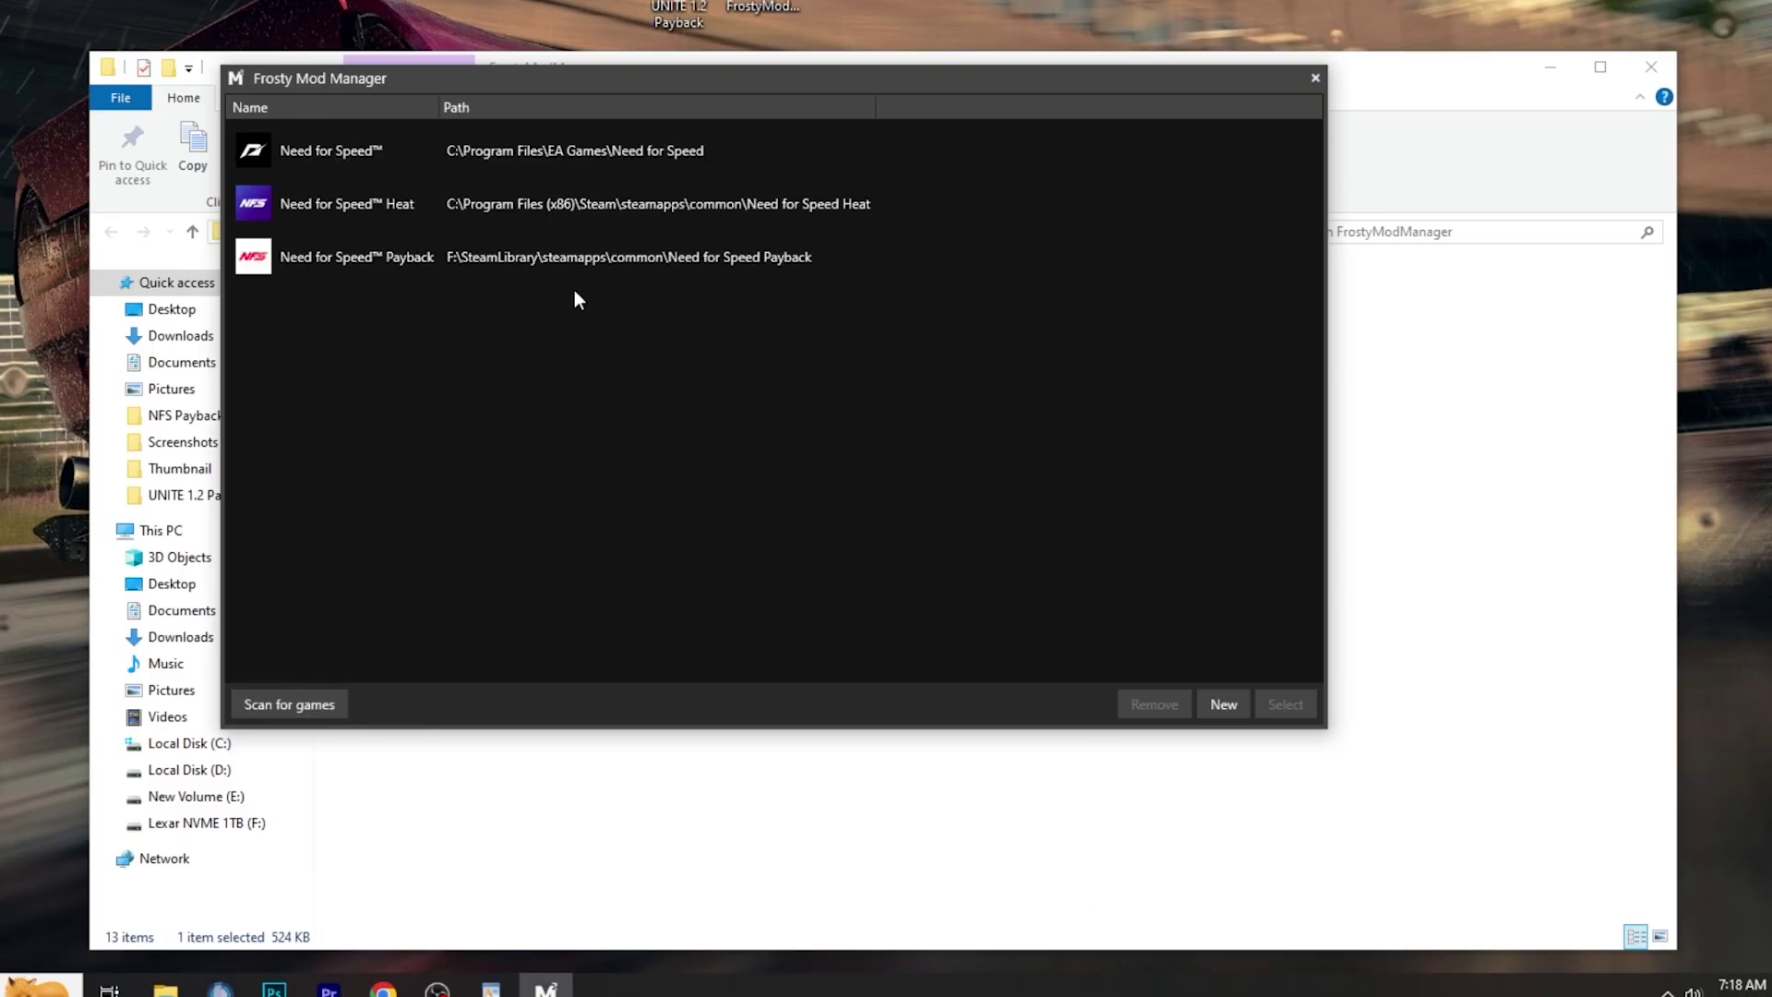
left_click(574, 258)
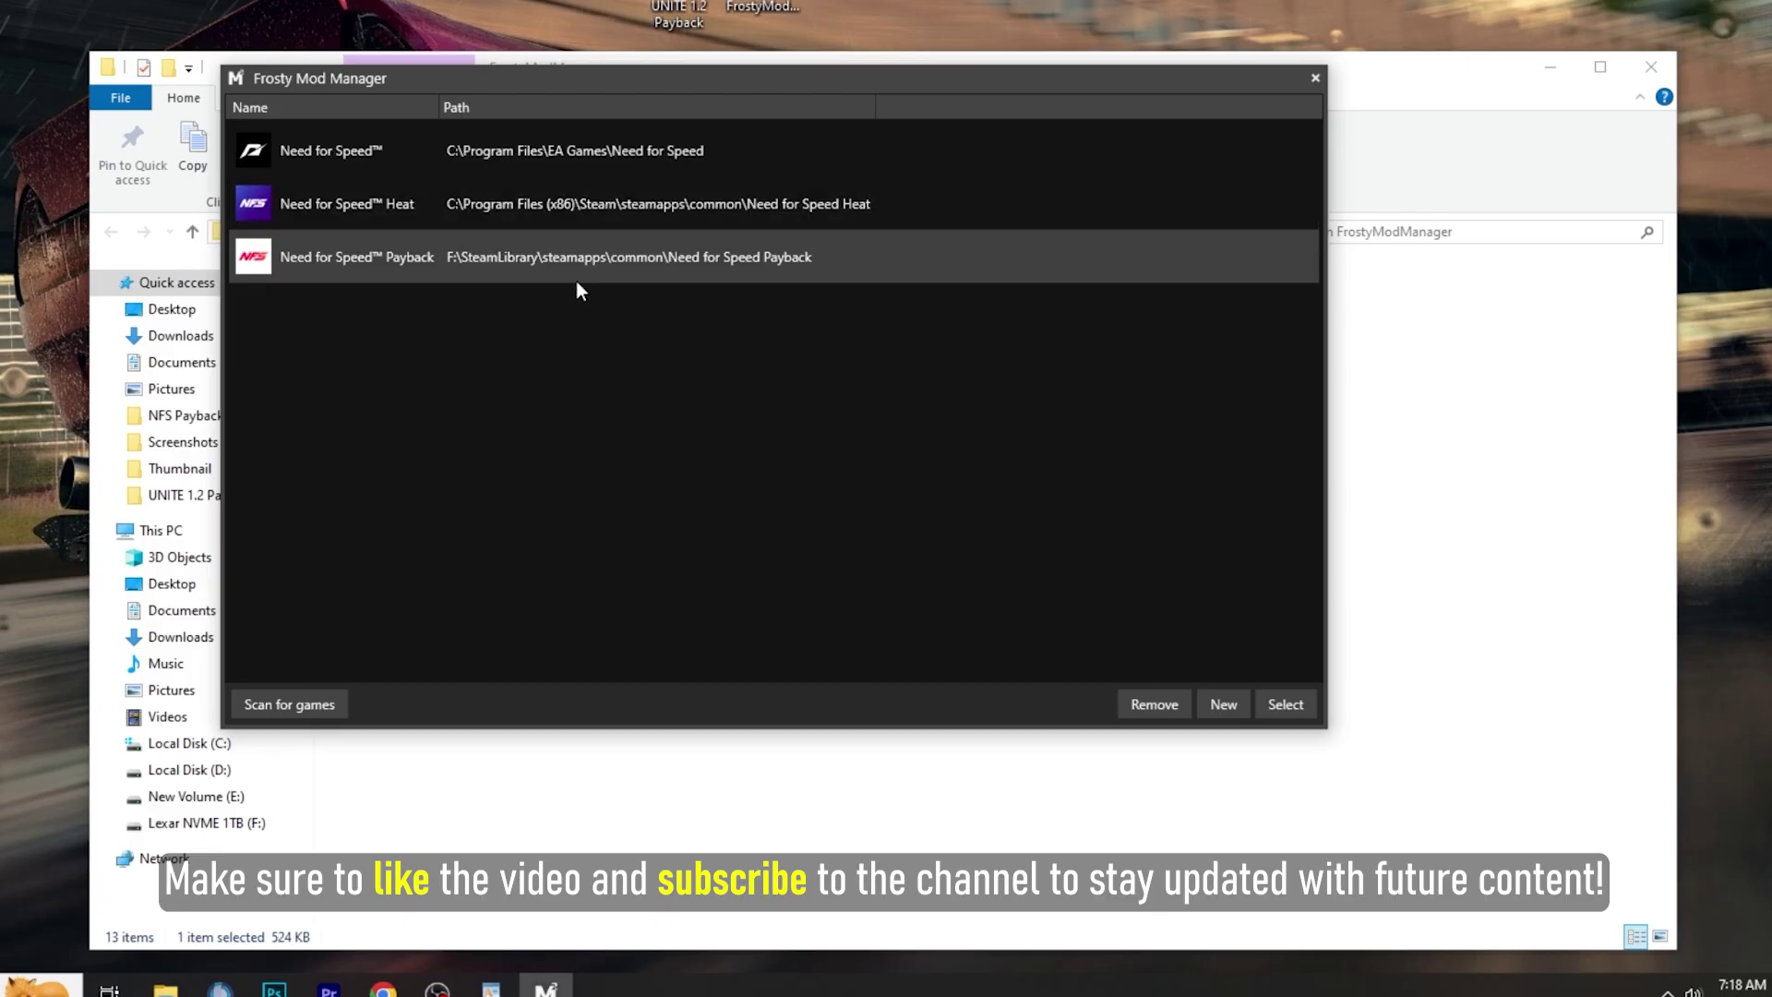
left_click(1286, 705)
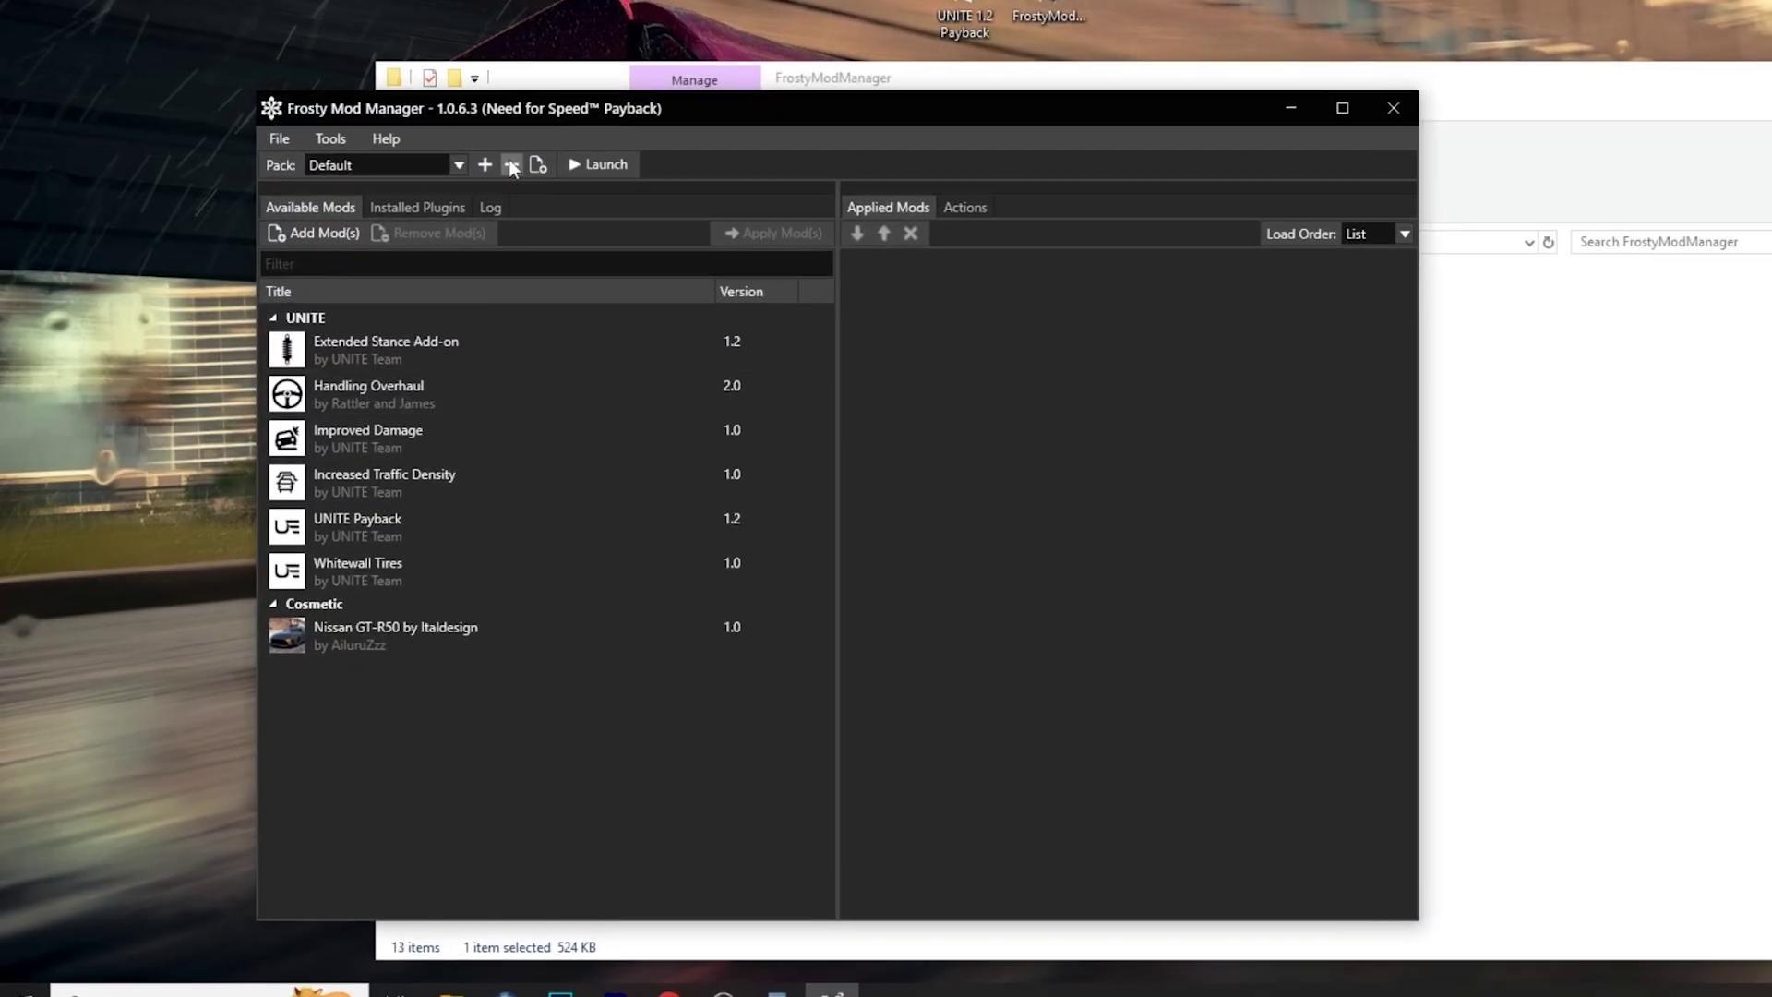
Try to delete the Default pack, and remove all the listed mods from the available mods
left_click(511, 165)
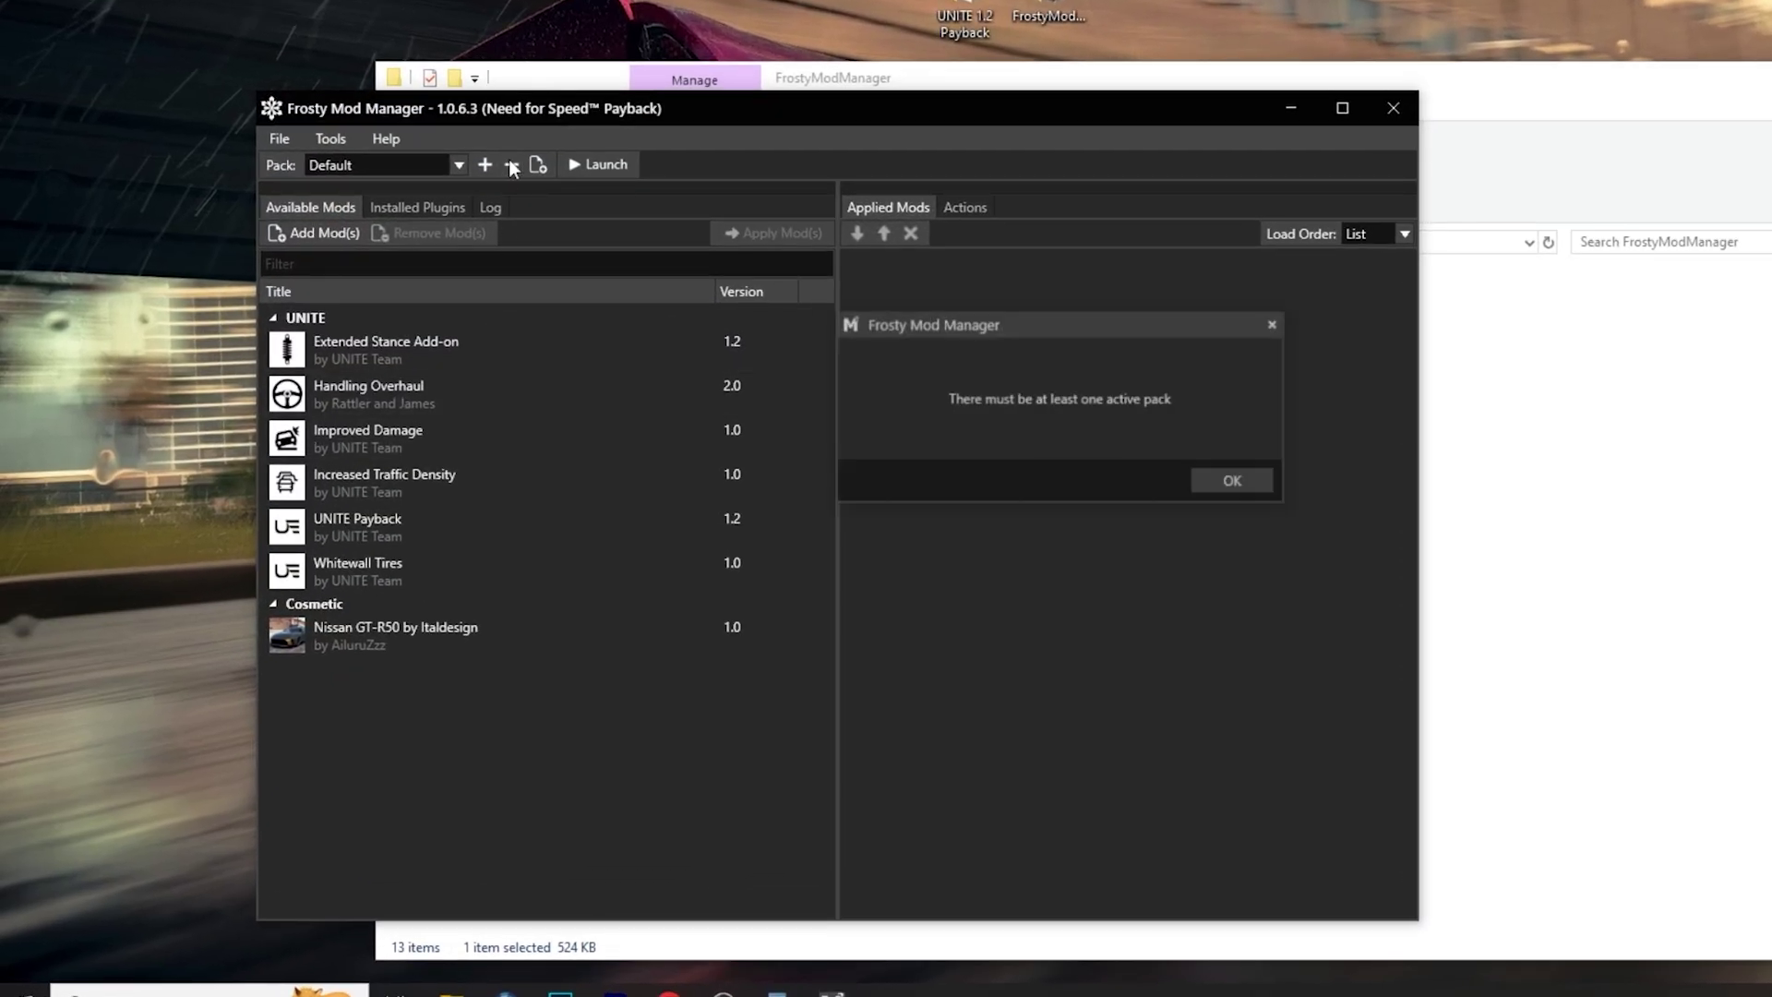
left_click(1227, 480)
key("ctrl+a")
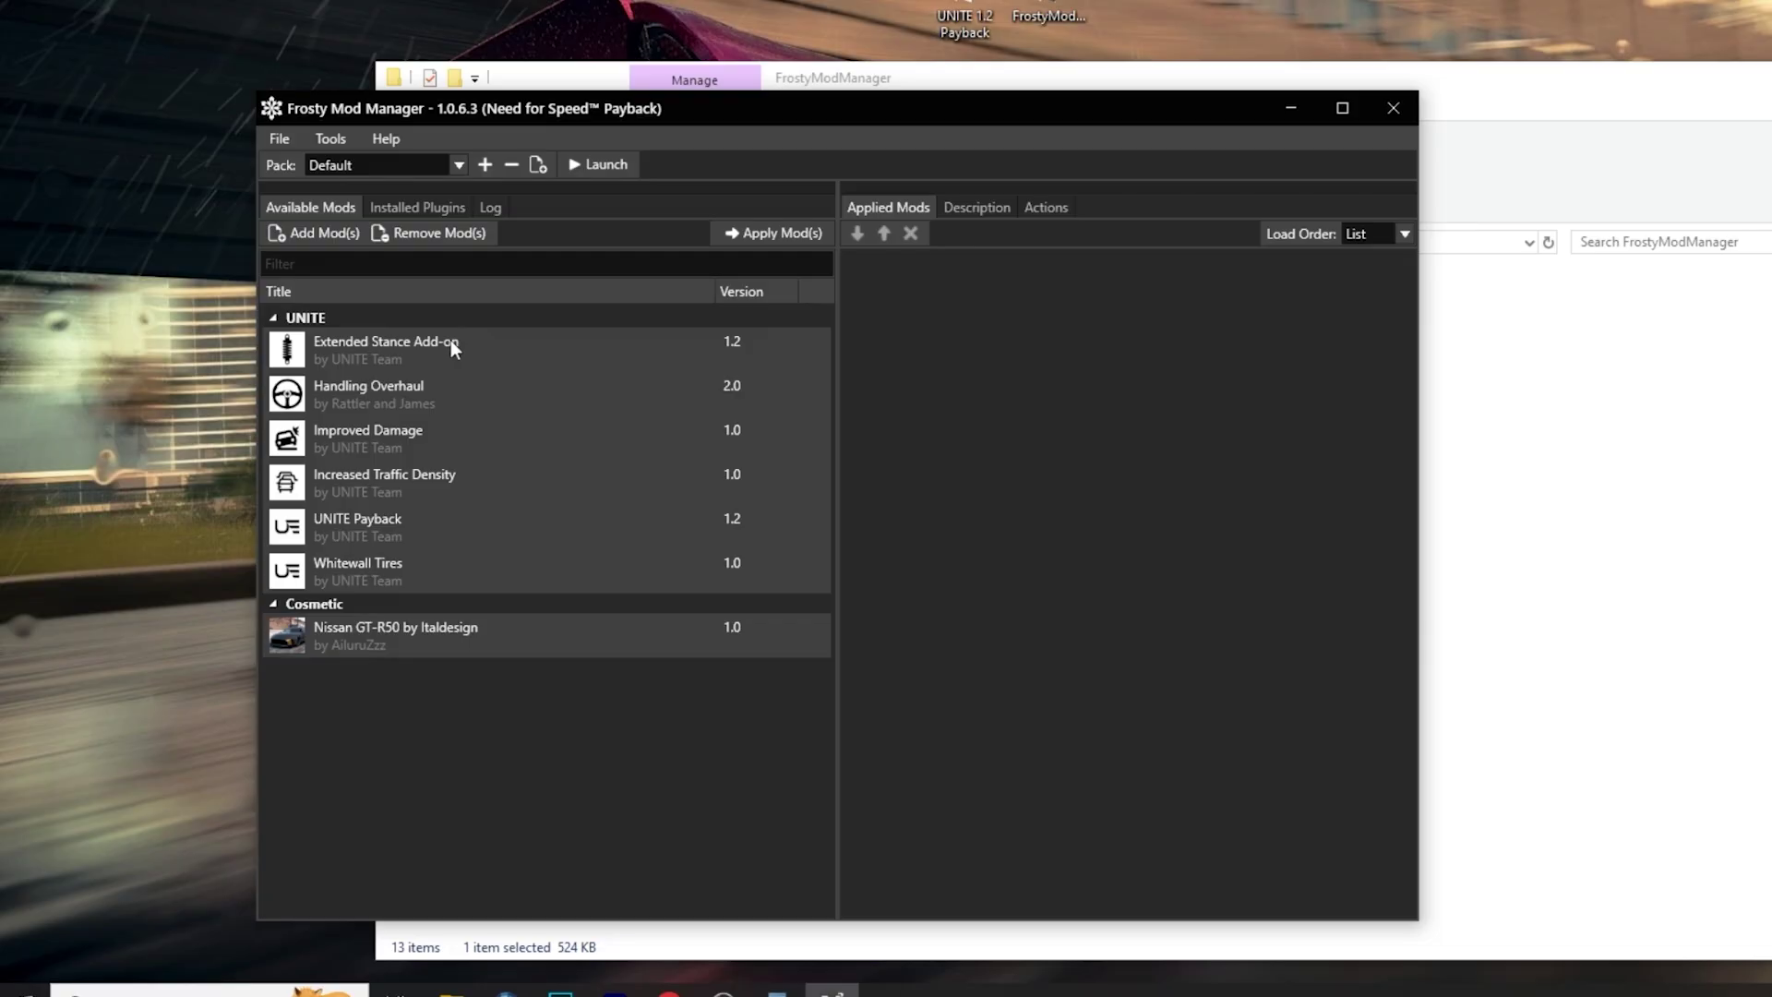
left_click(428, 232)
left_click(1213, 480)
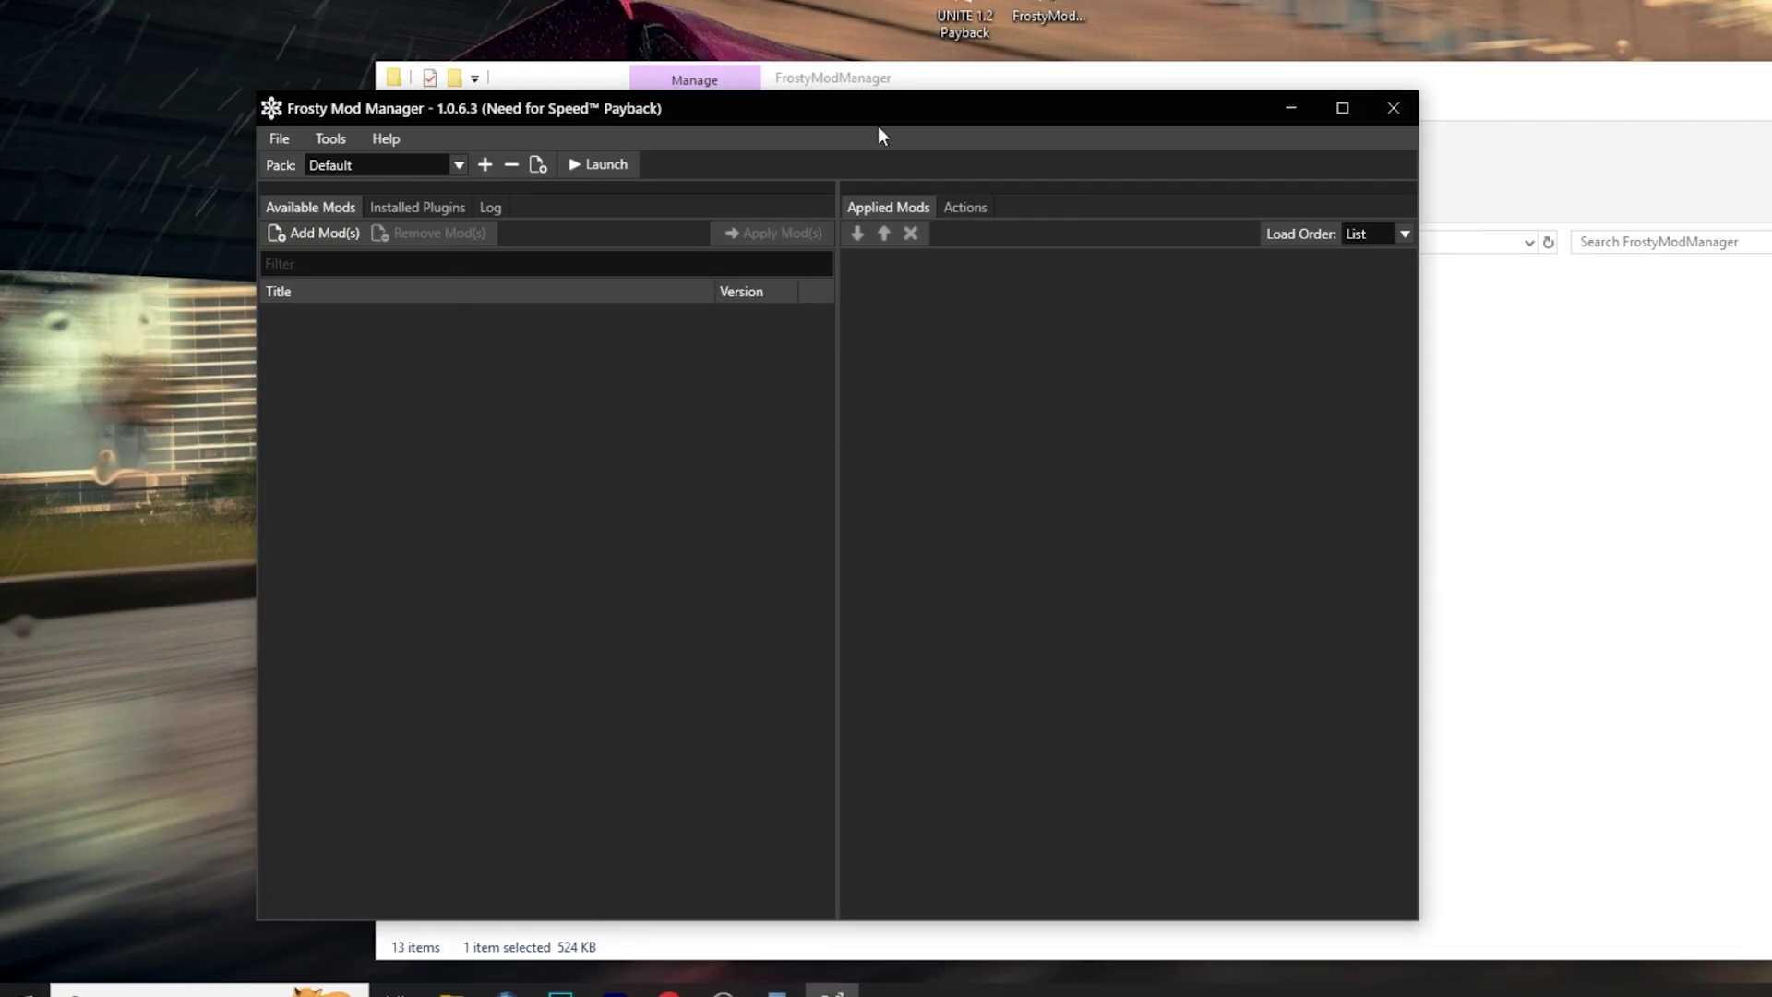
Check the Manage ModData window for existing packs and the ModData path, and close it
left_click_drag(876, 107, 968, 84)
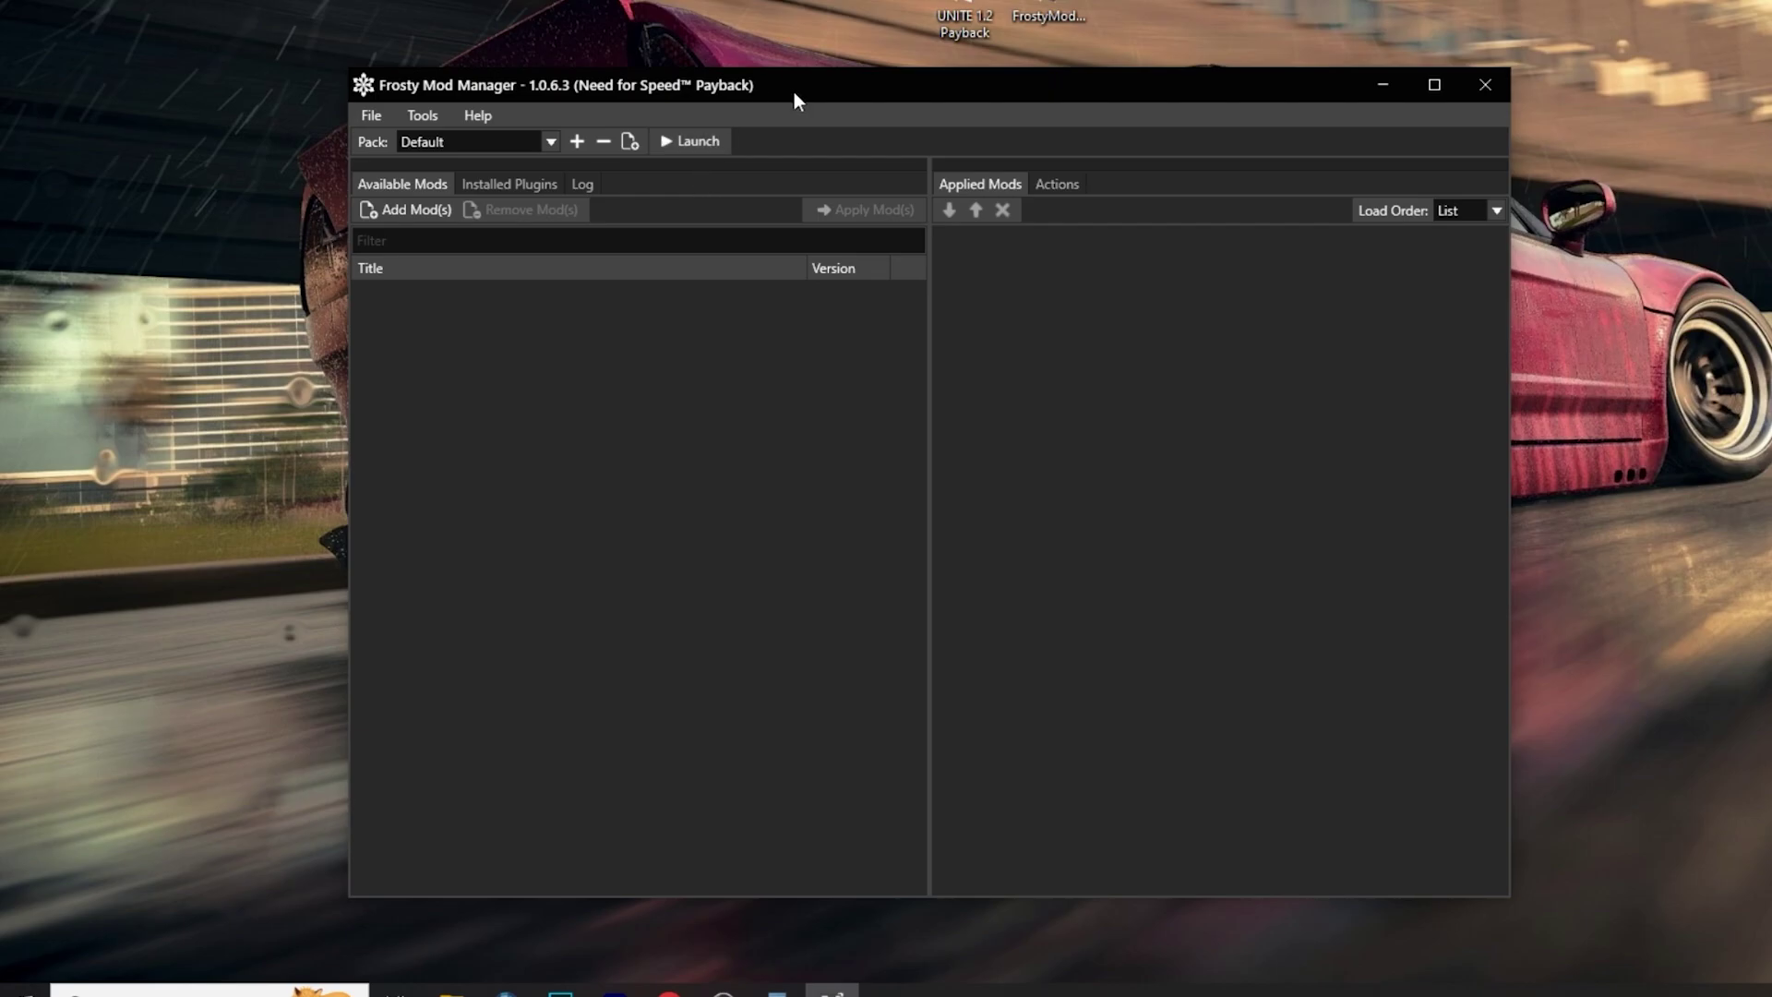
left_click_drag(794, 93, 879, 44)
left_click(509, 67)
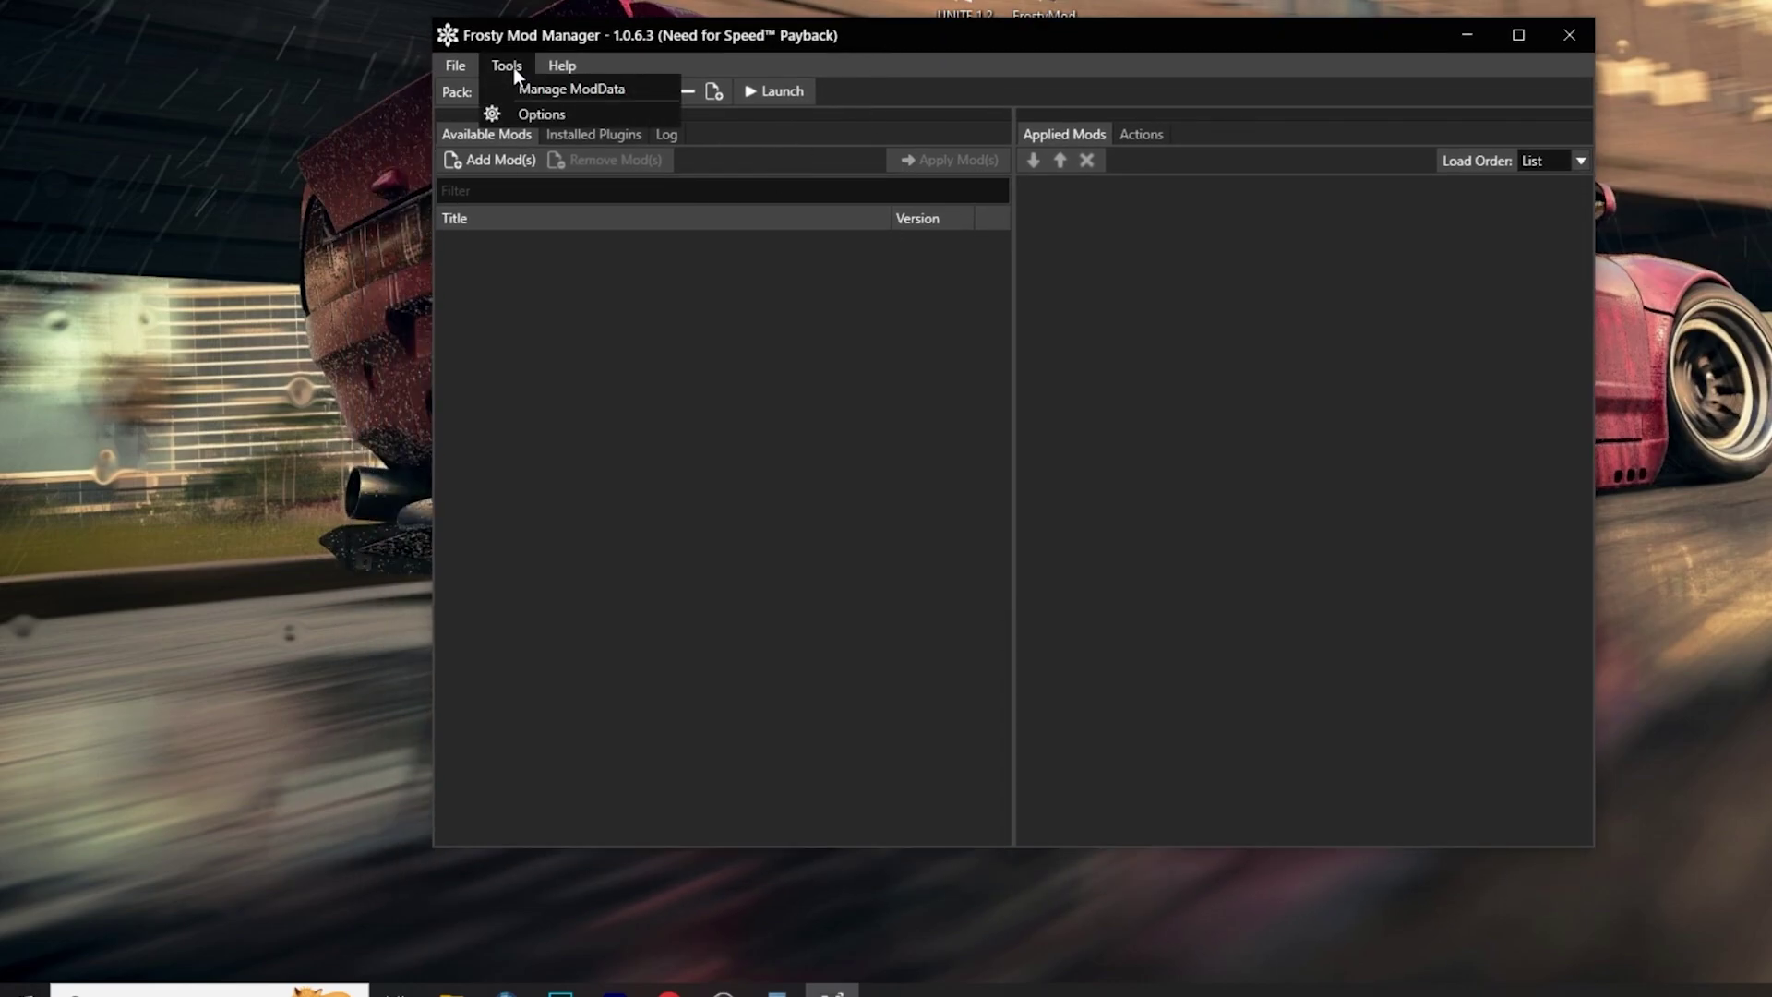
left_click(562, 90)
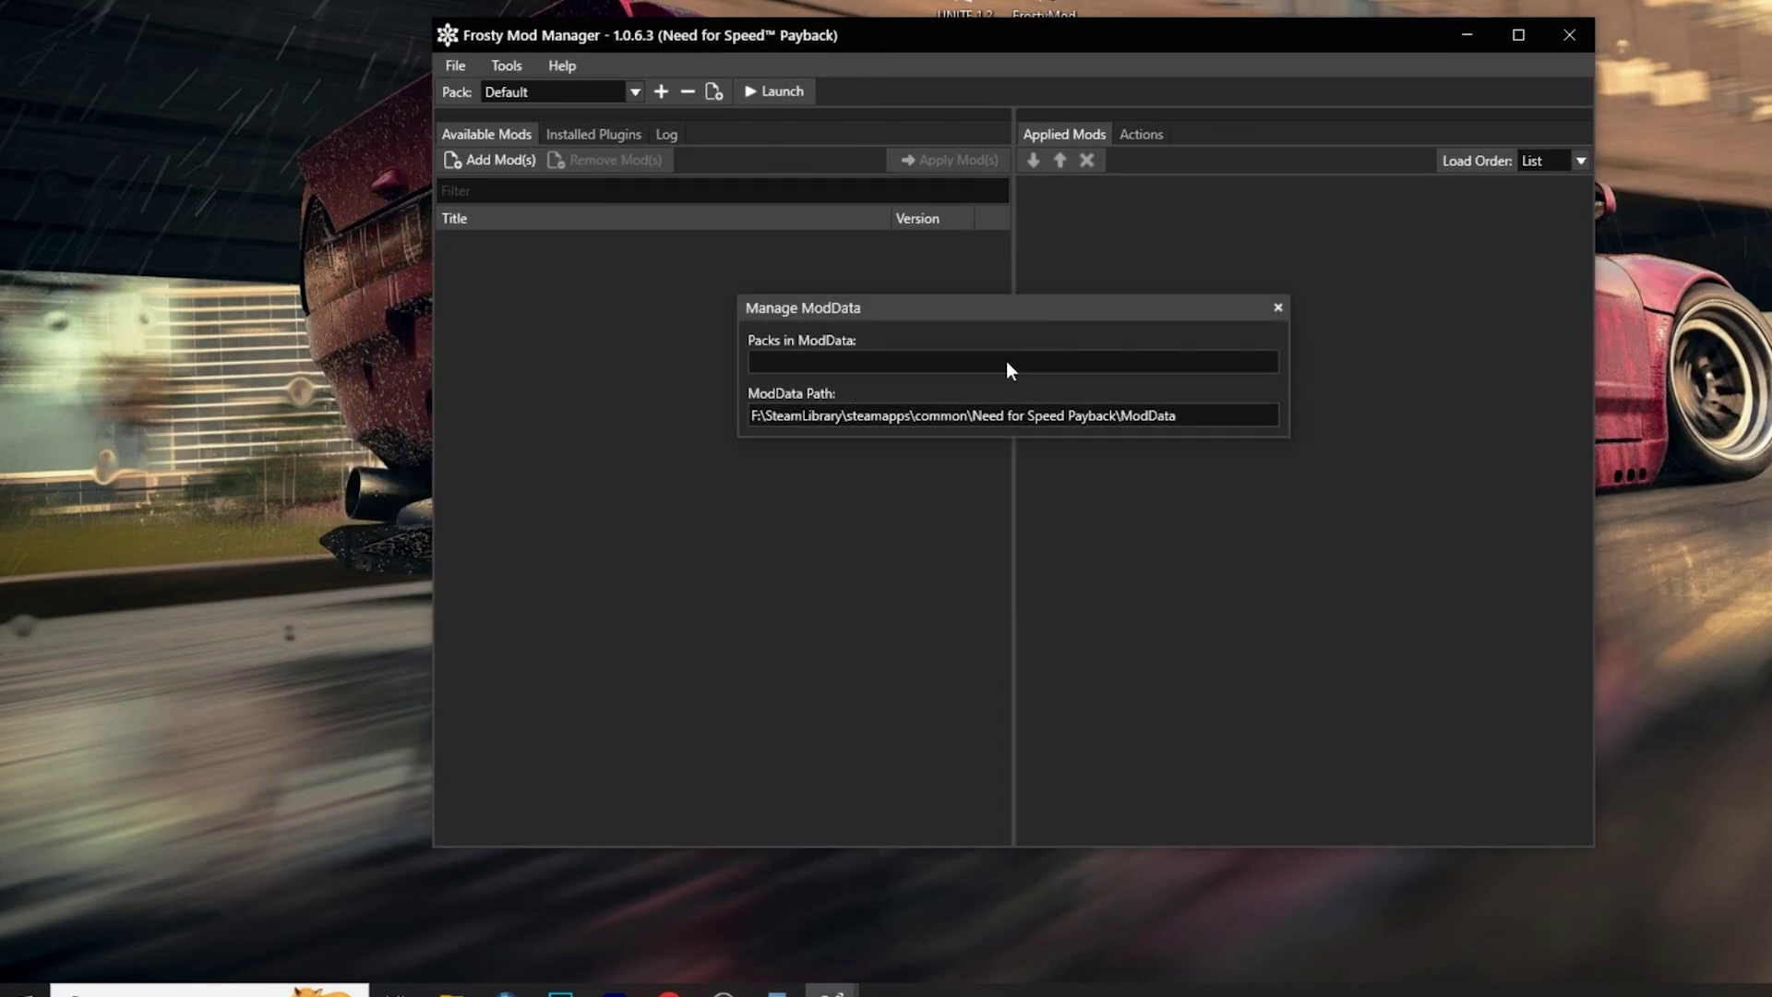
left_click(1278, 307)
In the mod manager options, choose 1GB as CAS Max File Size, disable Check for Updates, and save
left_click(506, 66)
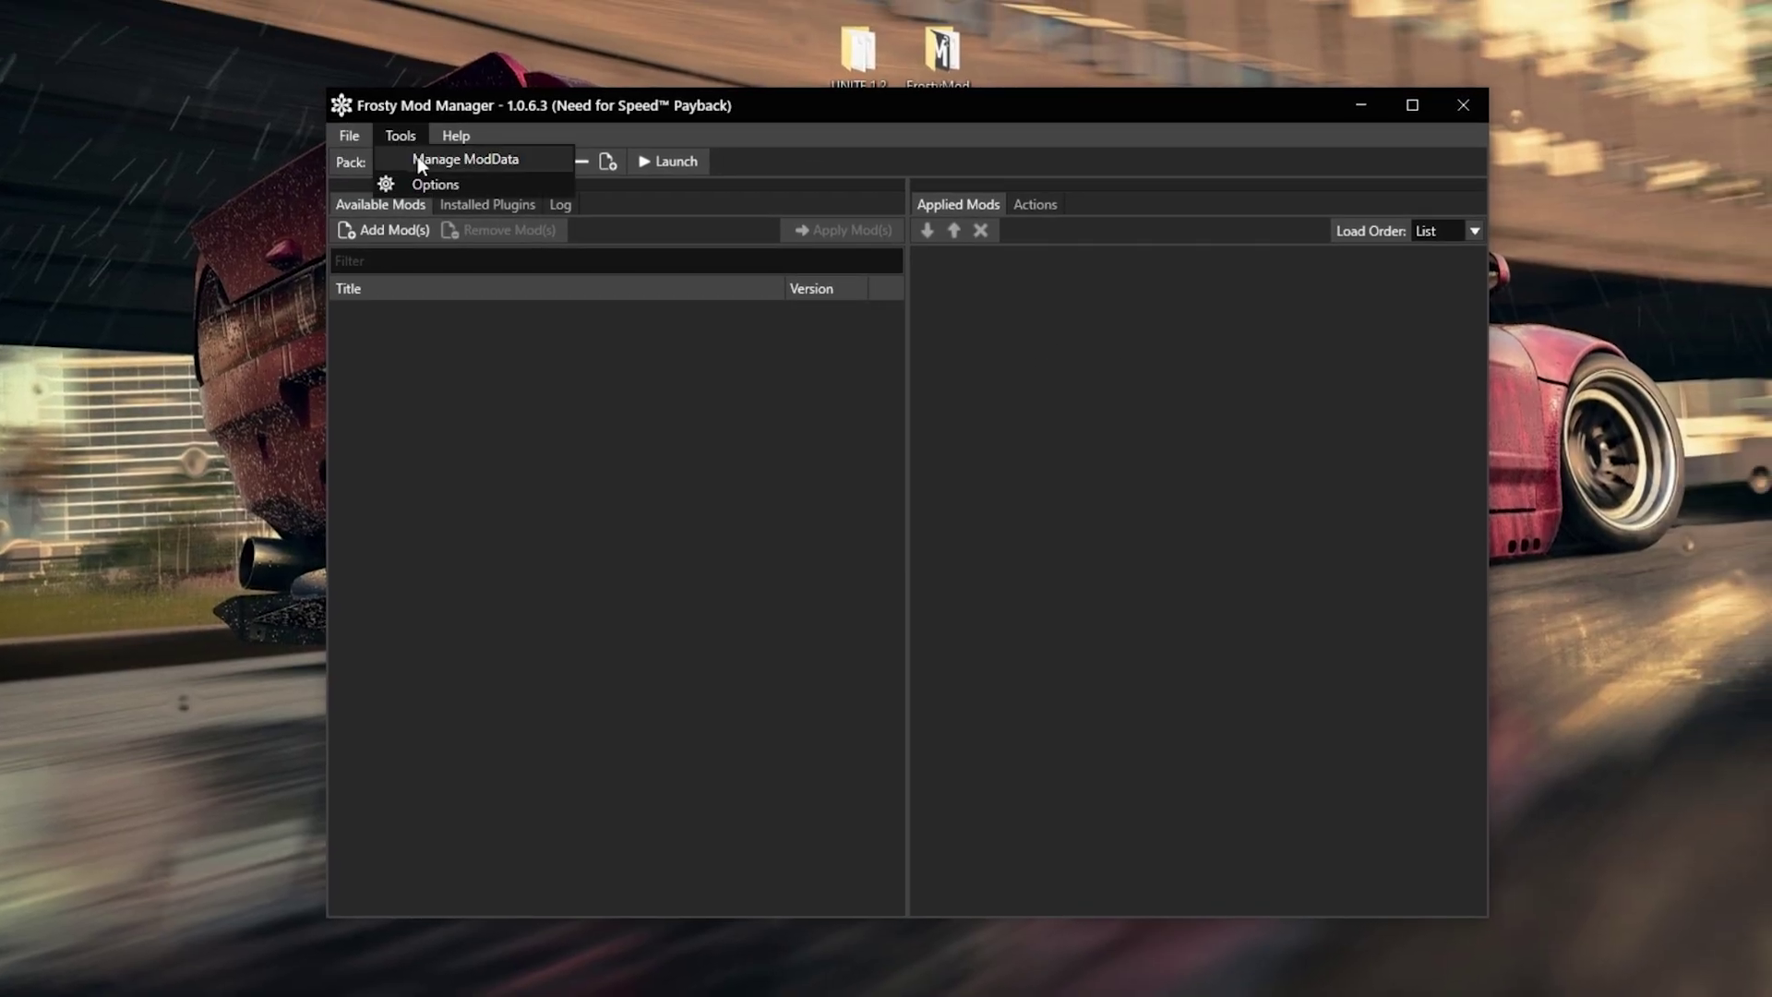
left_click(546, 109)
left_click(998, 244)
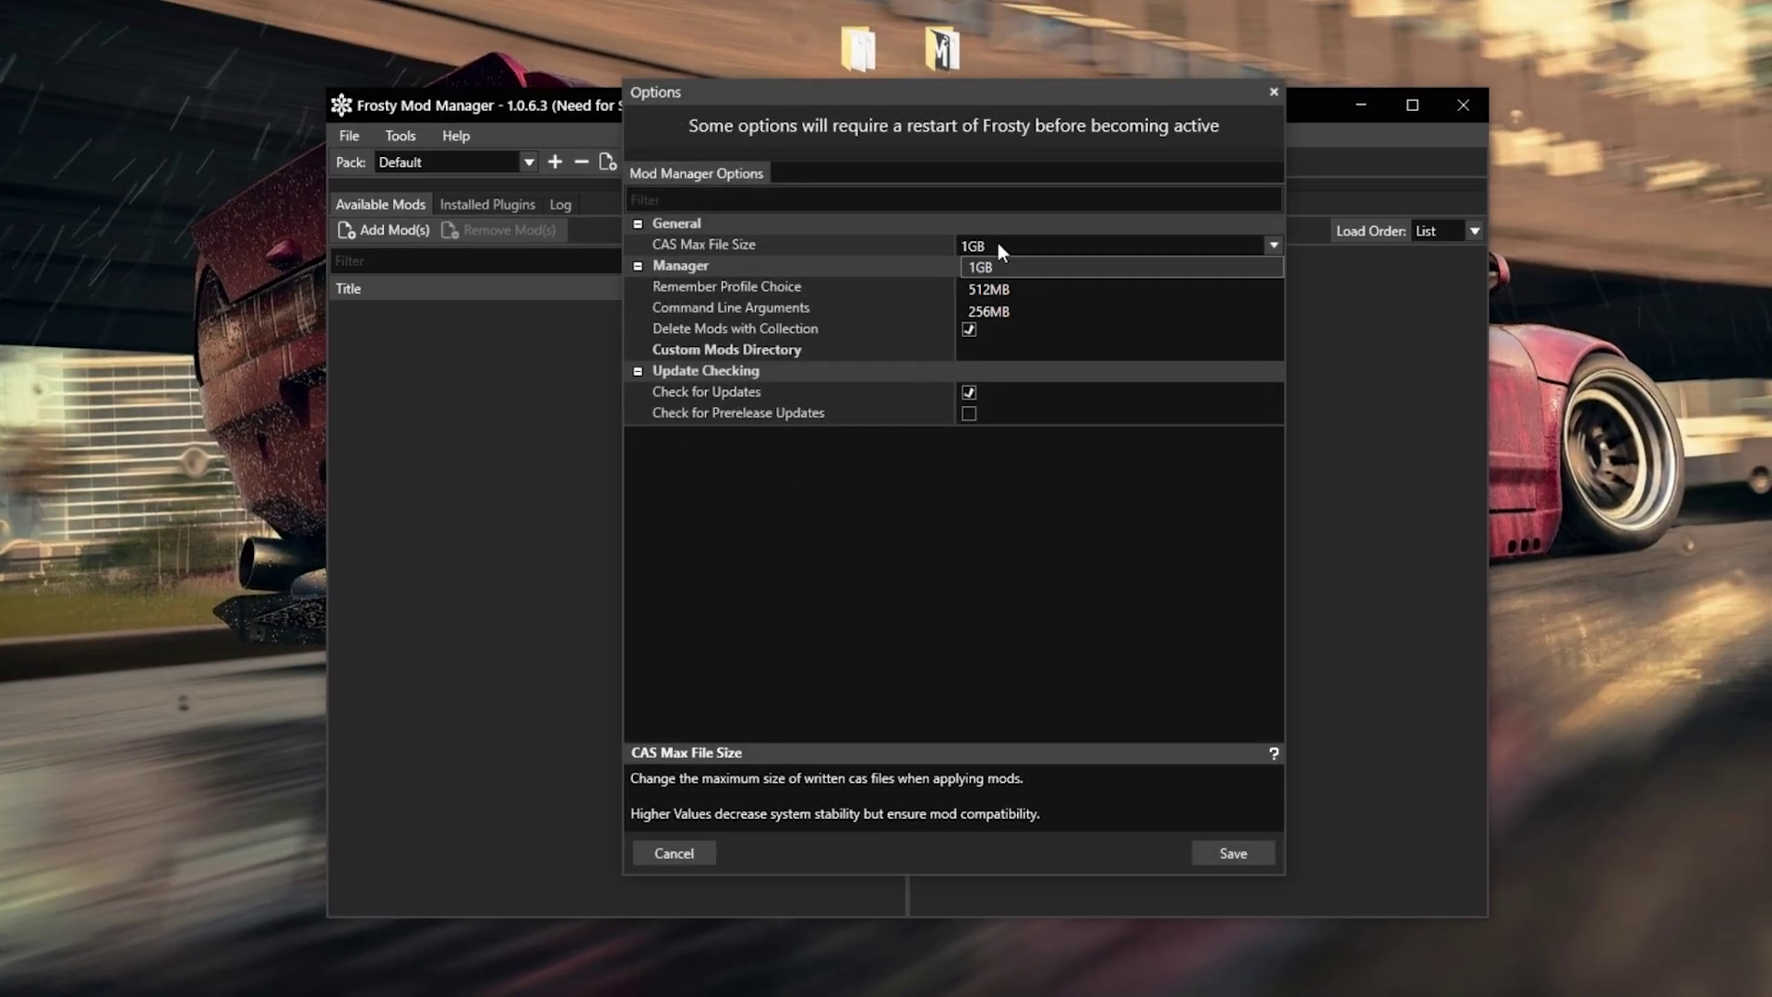
left_click(983, 268)
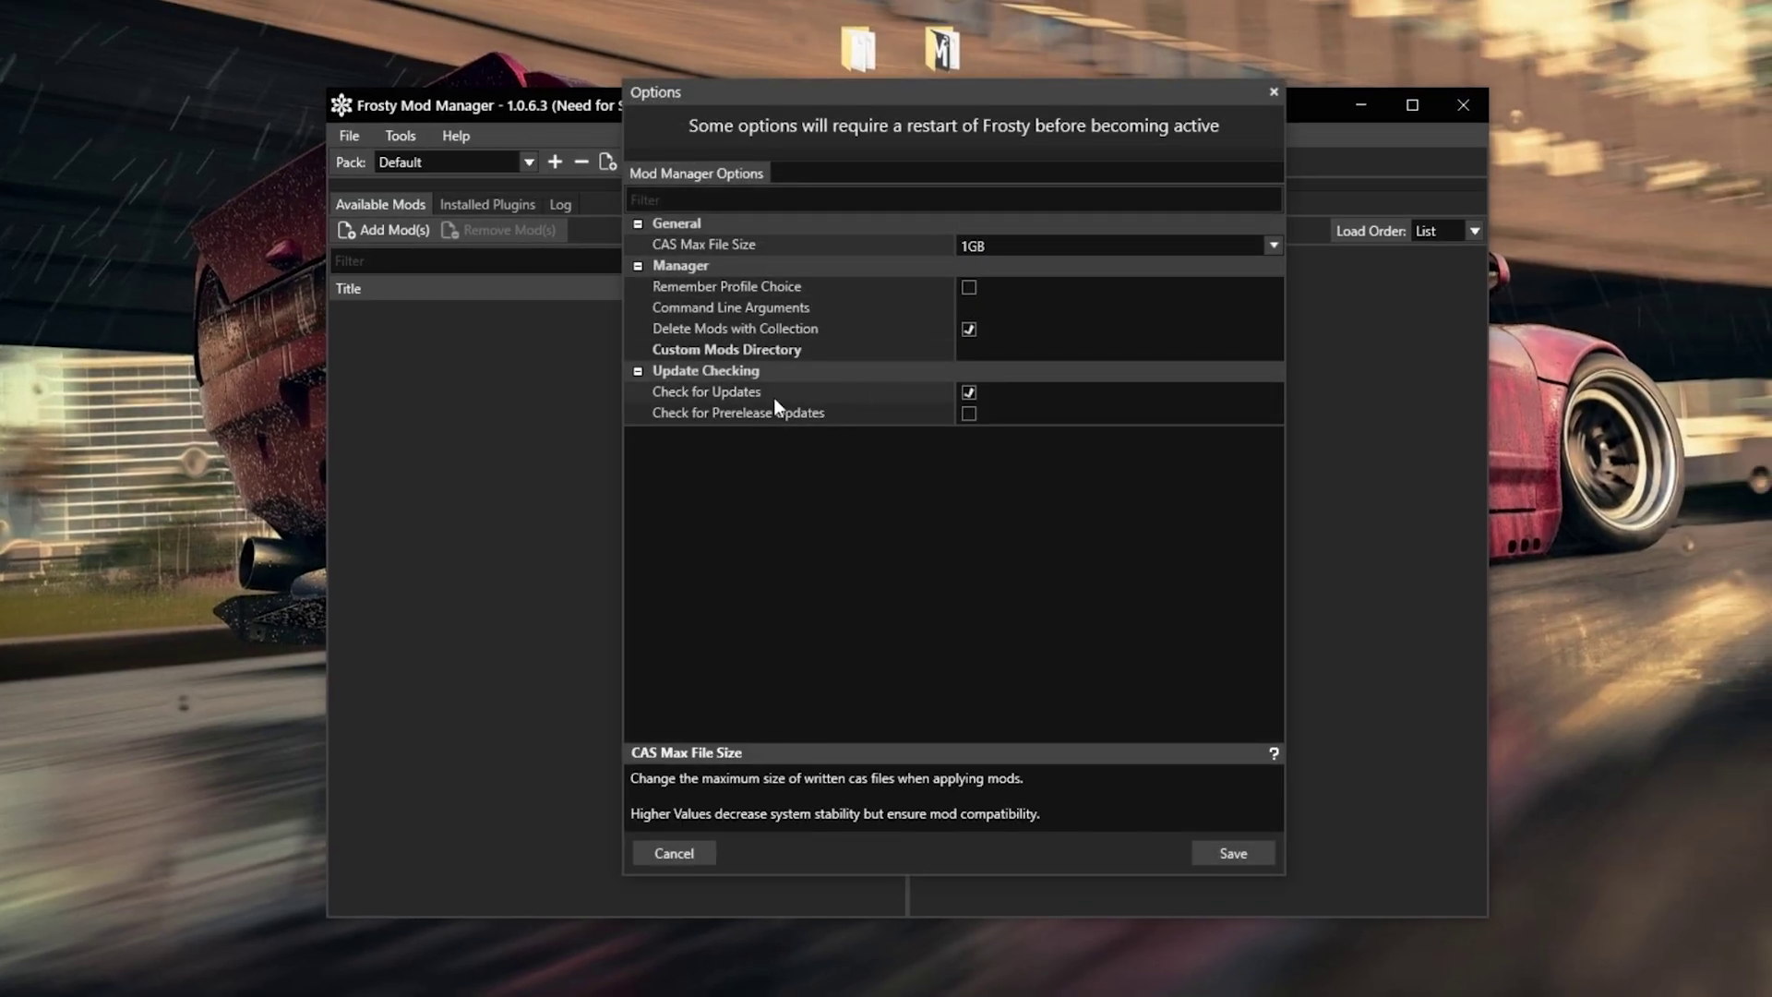
left_click(971, 391)
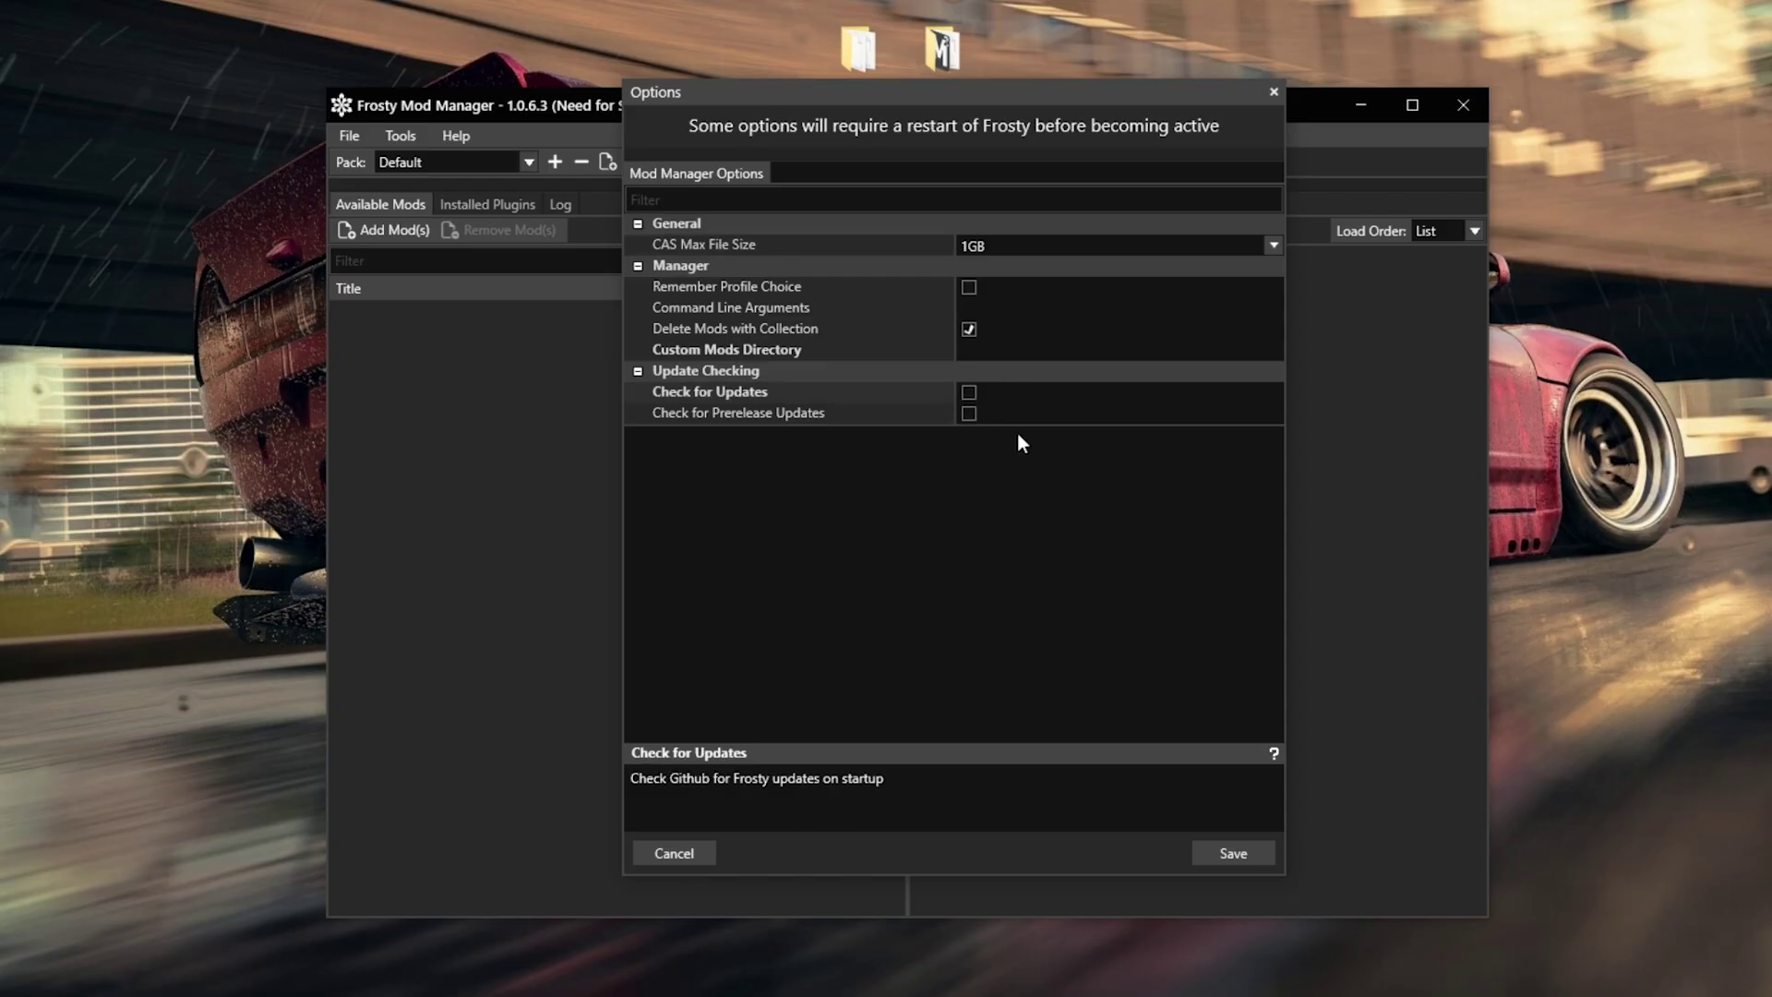
left_click(1241, 852)
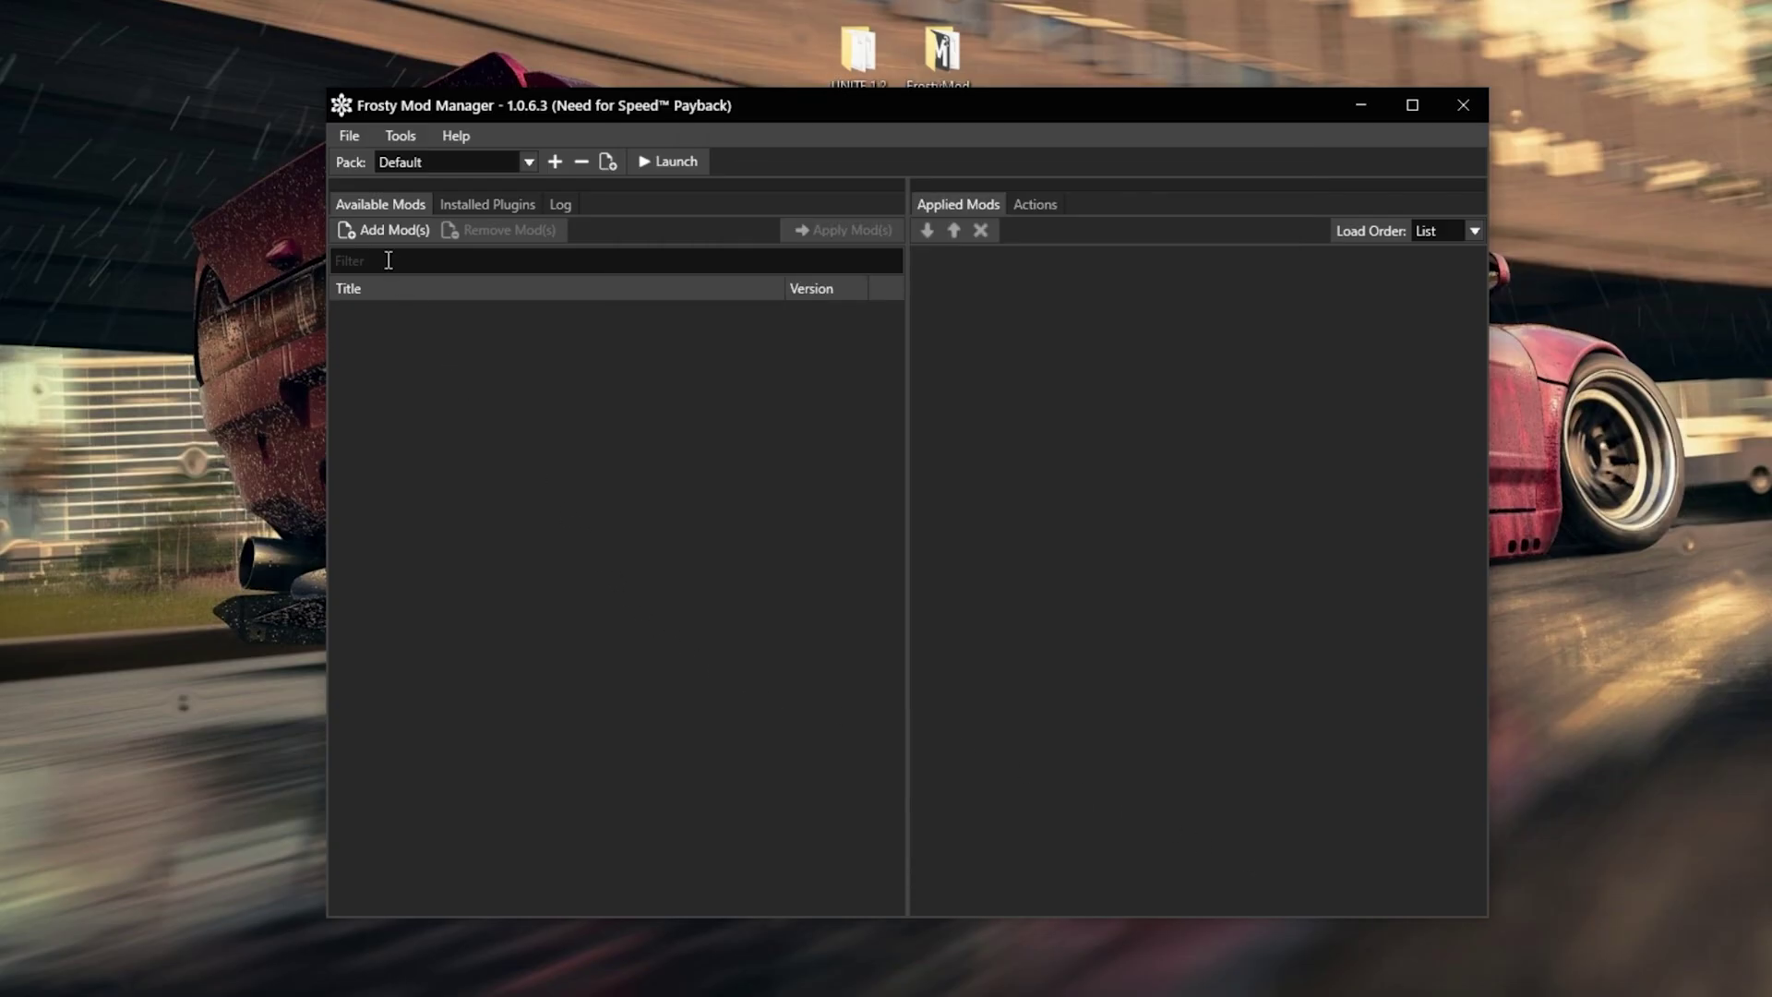
Import UNITE Payback 1.2 Story Compatible Pack.fbpack from the UNITE 1.2 Payback folder on the desktop
left_click(349, 130)
mouse_move(374, 166)
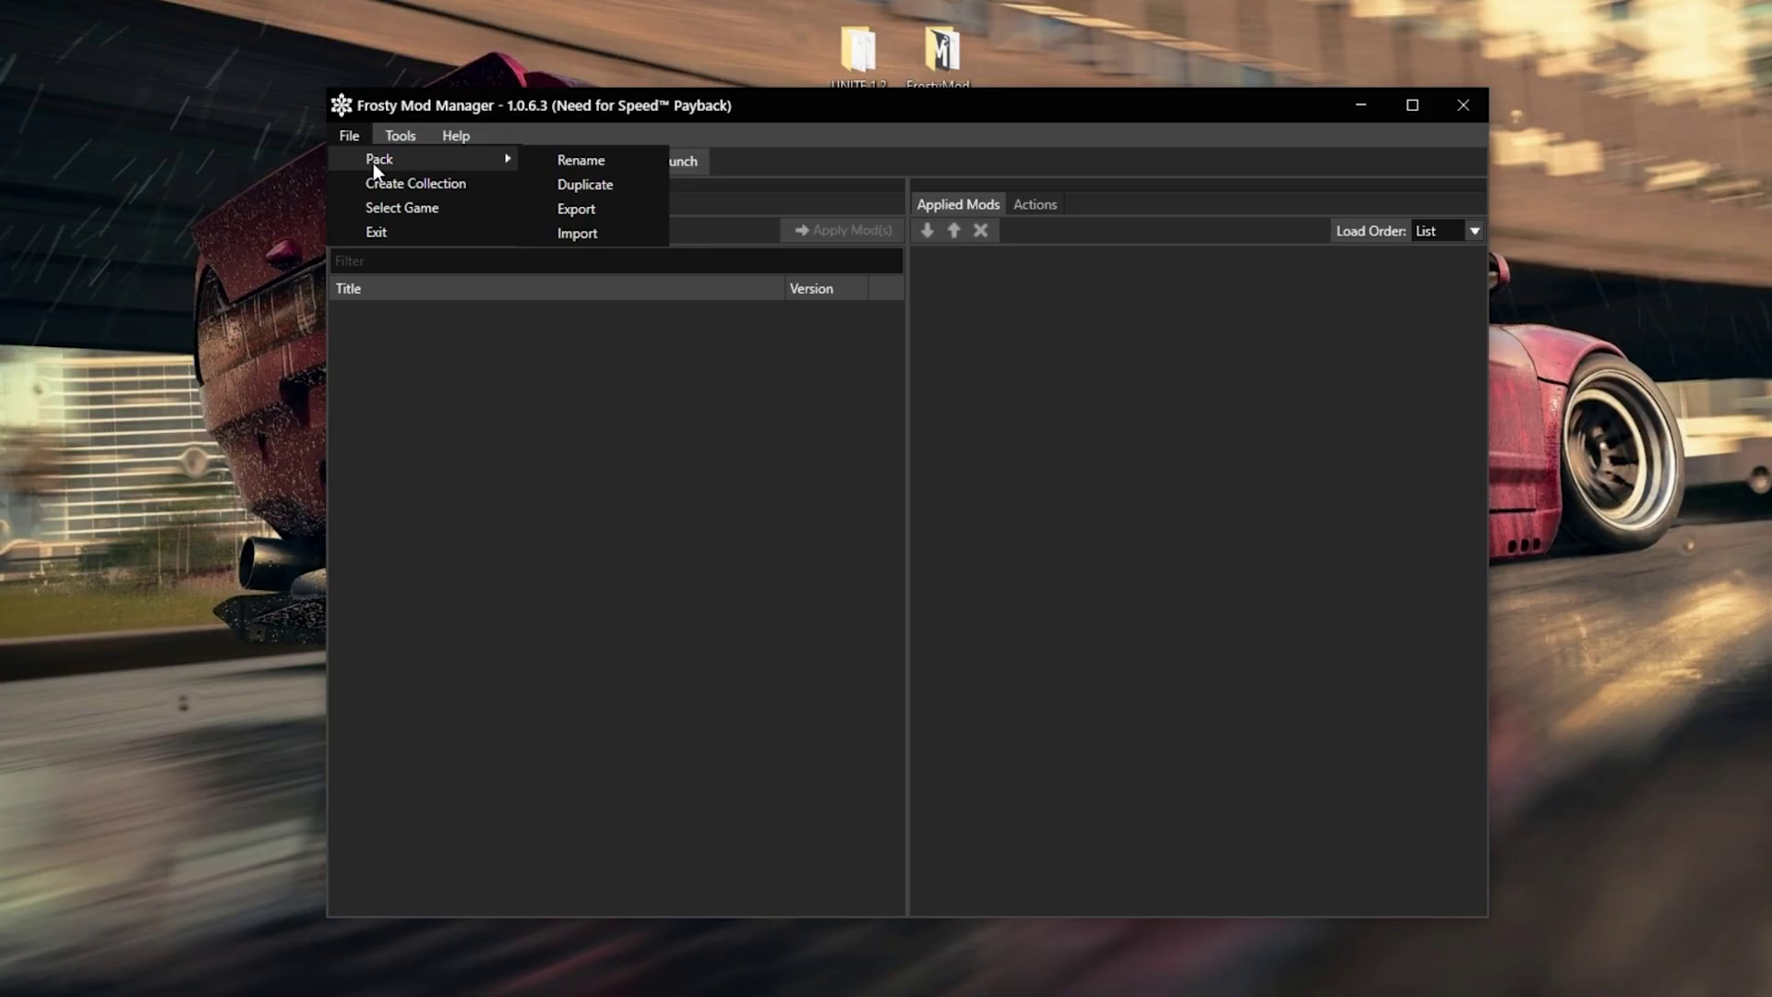
left_click(595, 233)
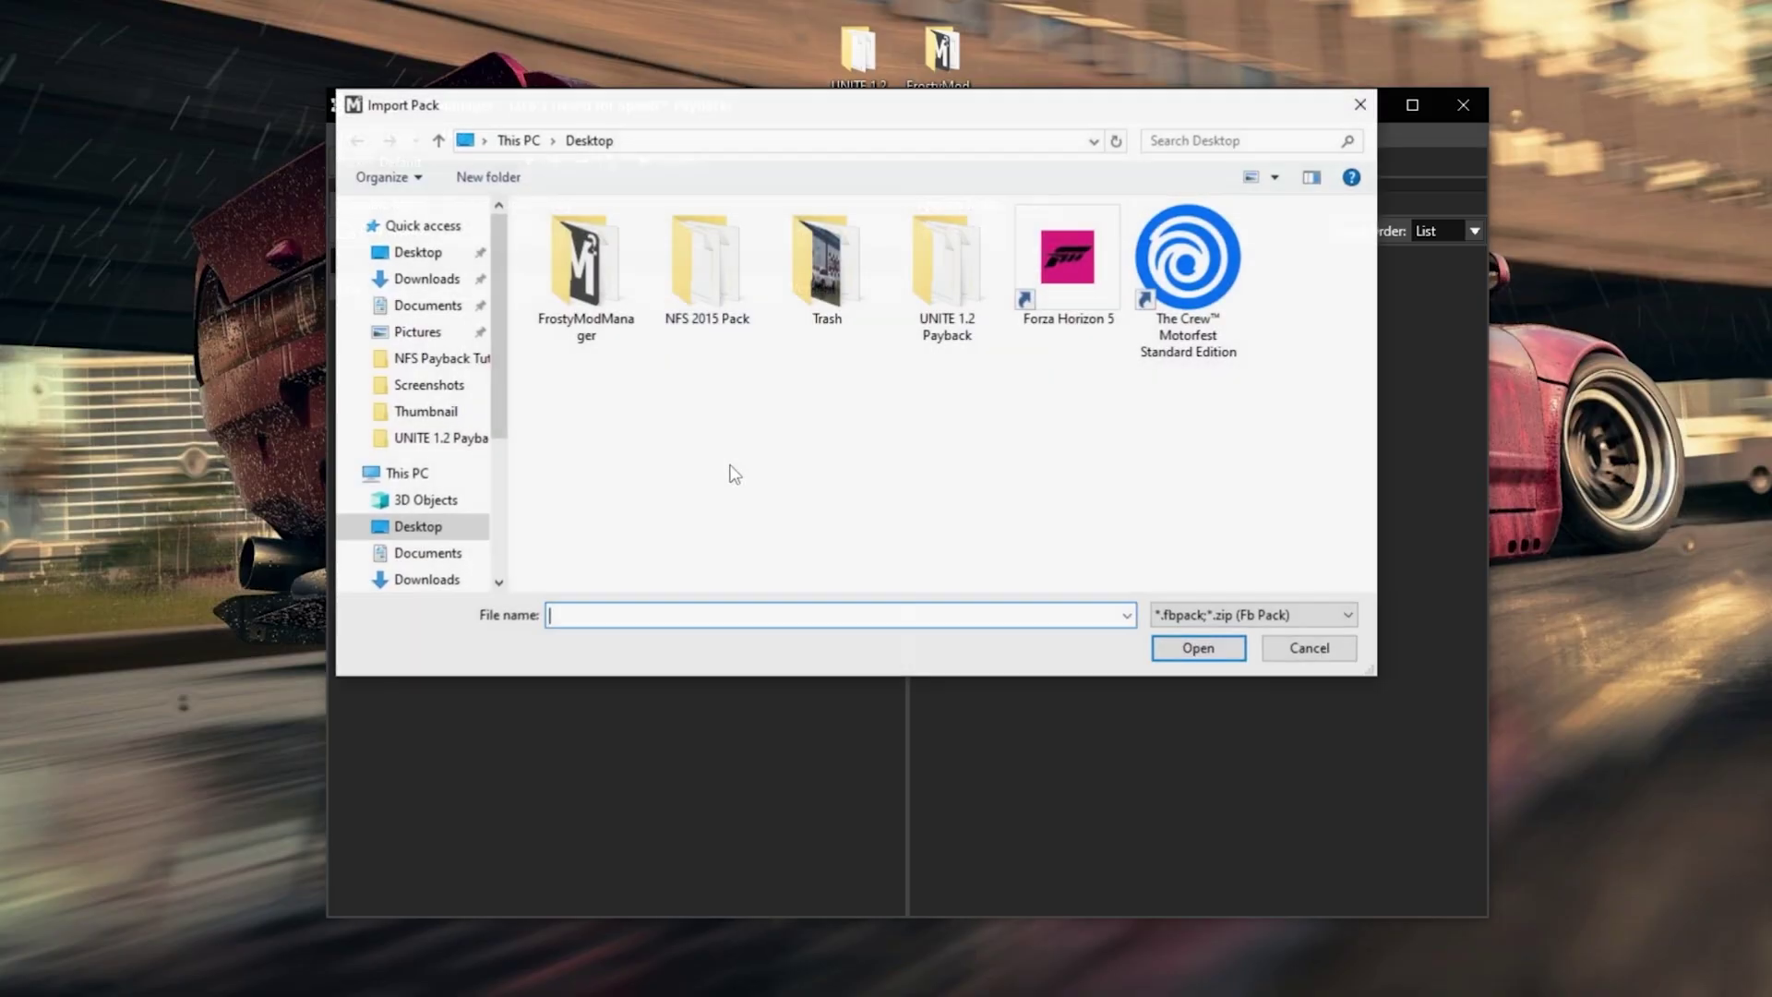
double_click(953, 291)
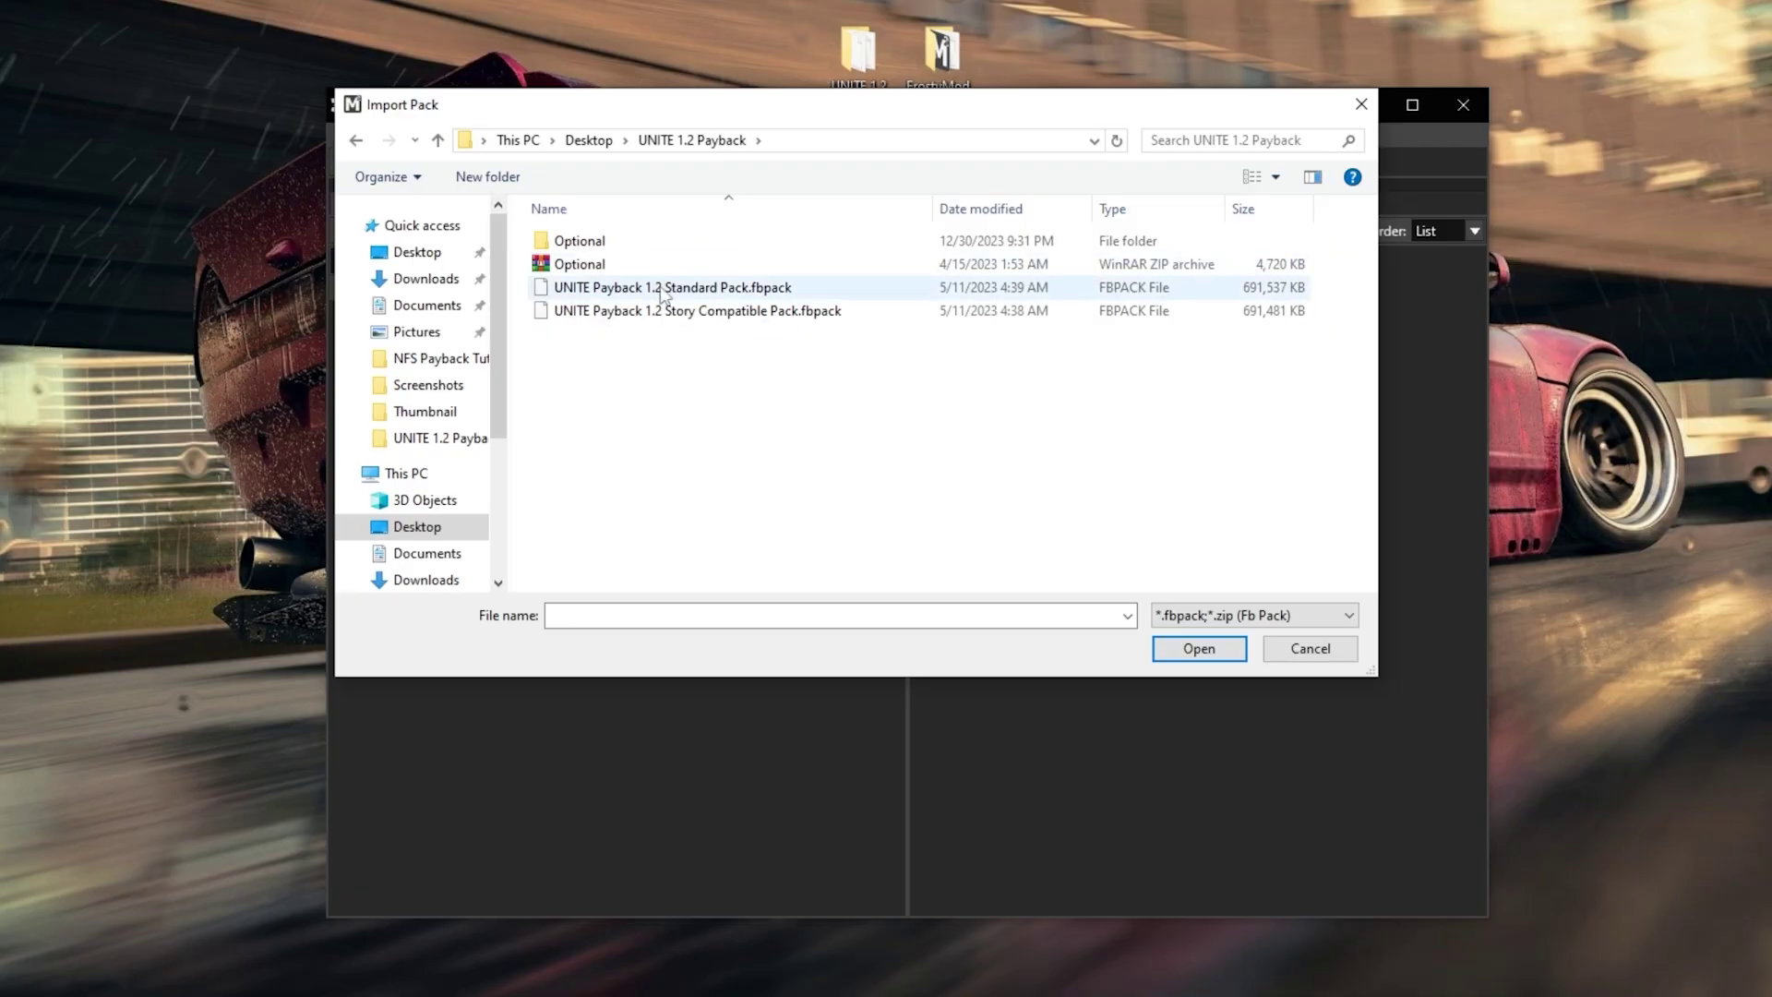
left_click(725, 317)
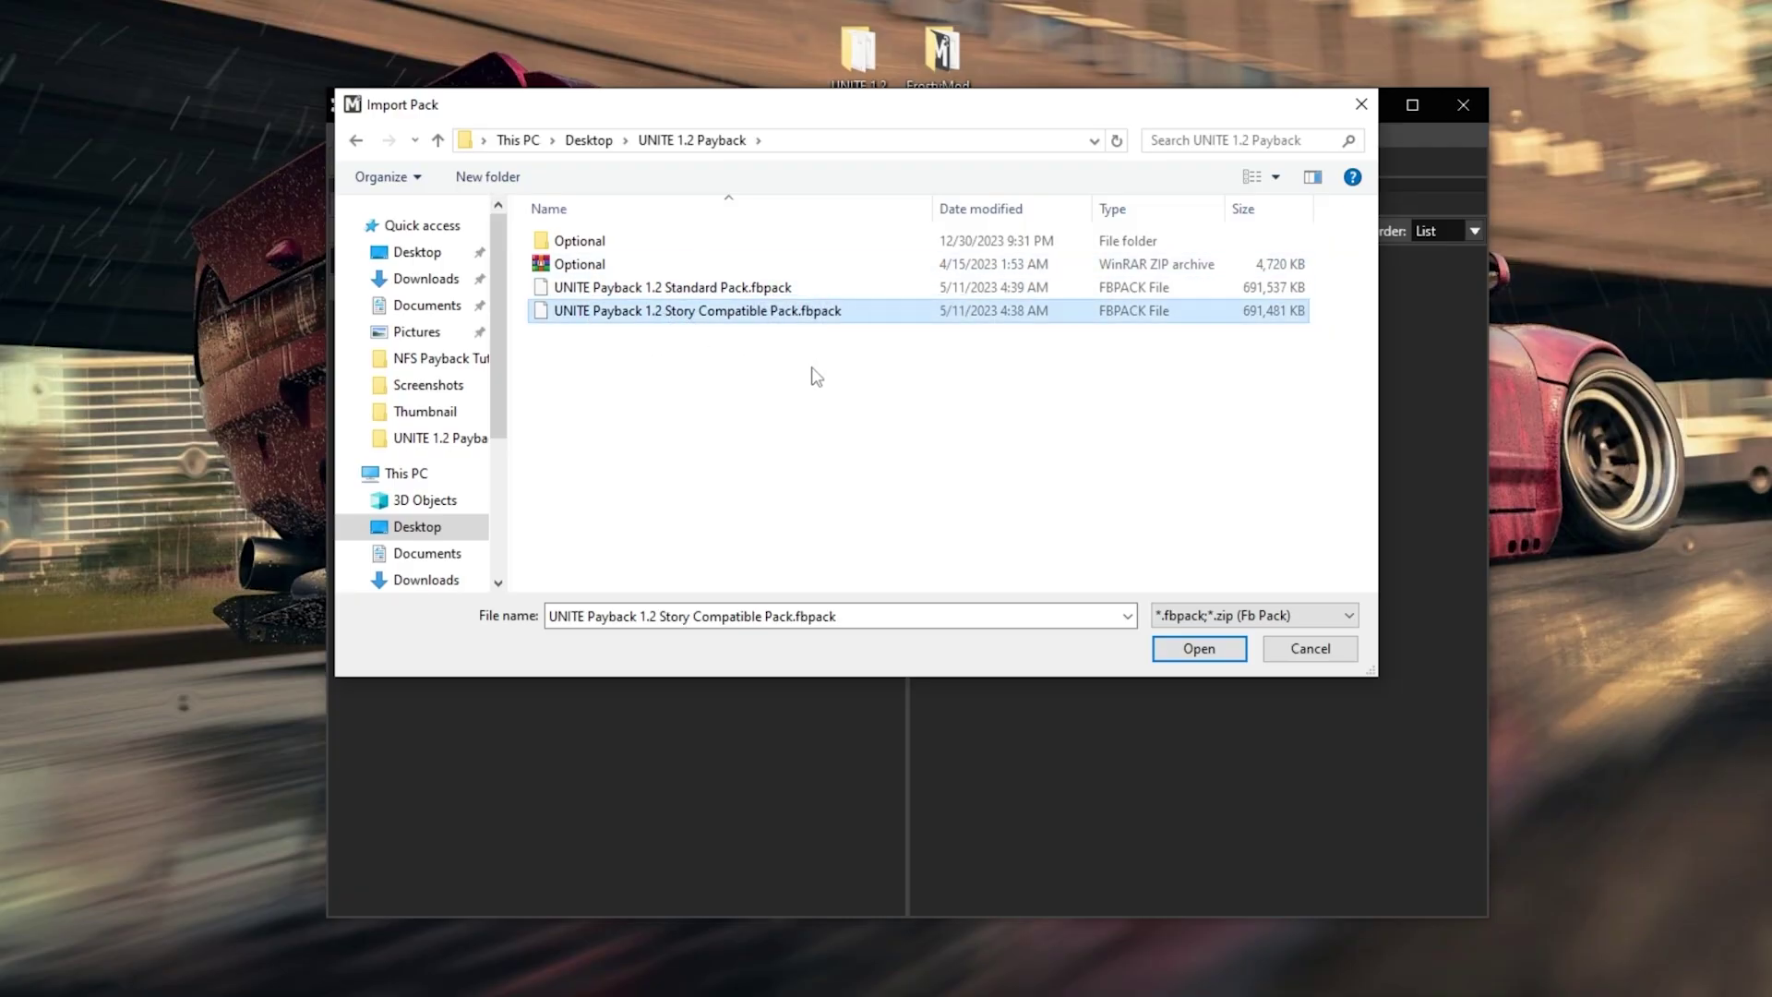
left_click(1185, 650)
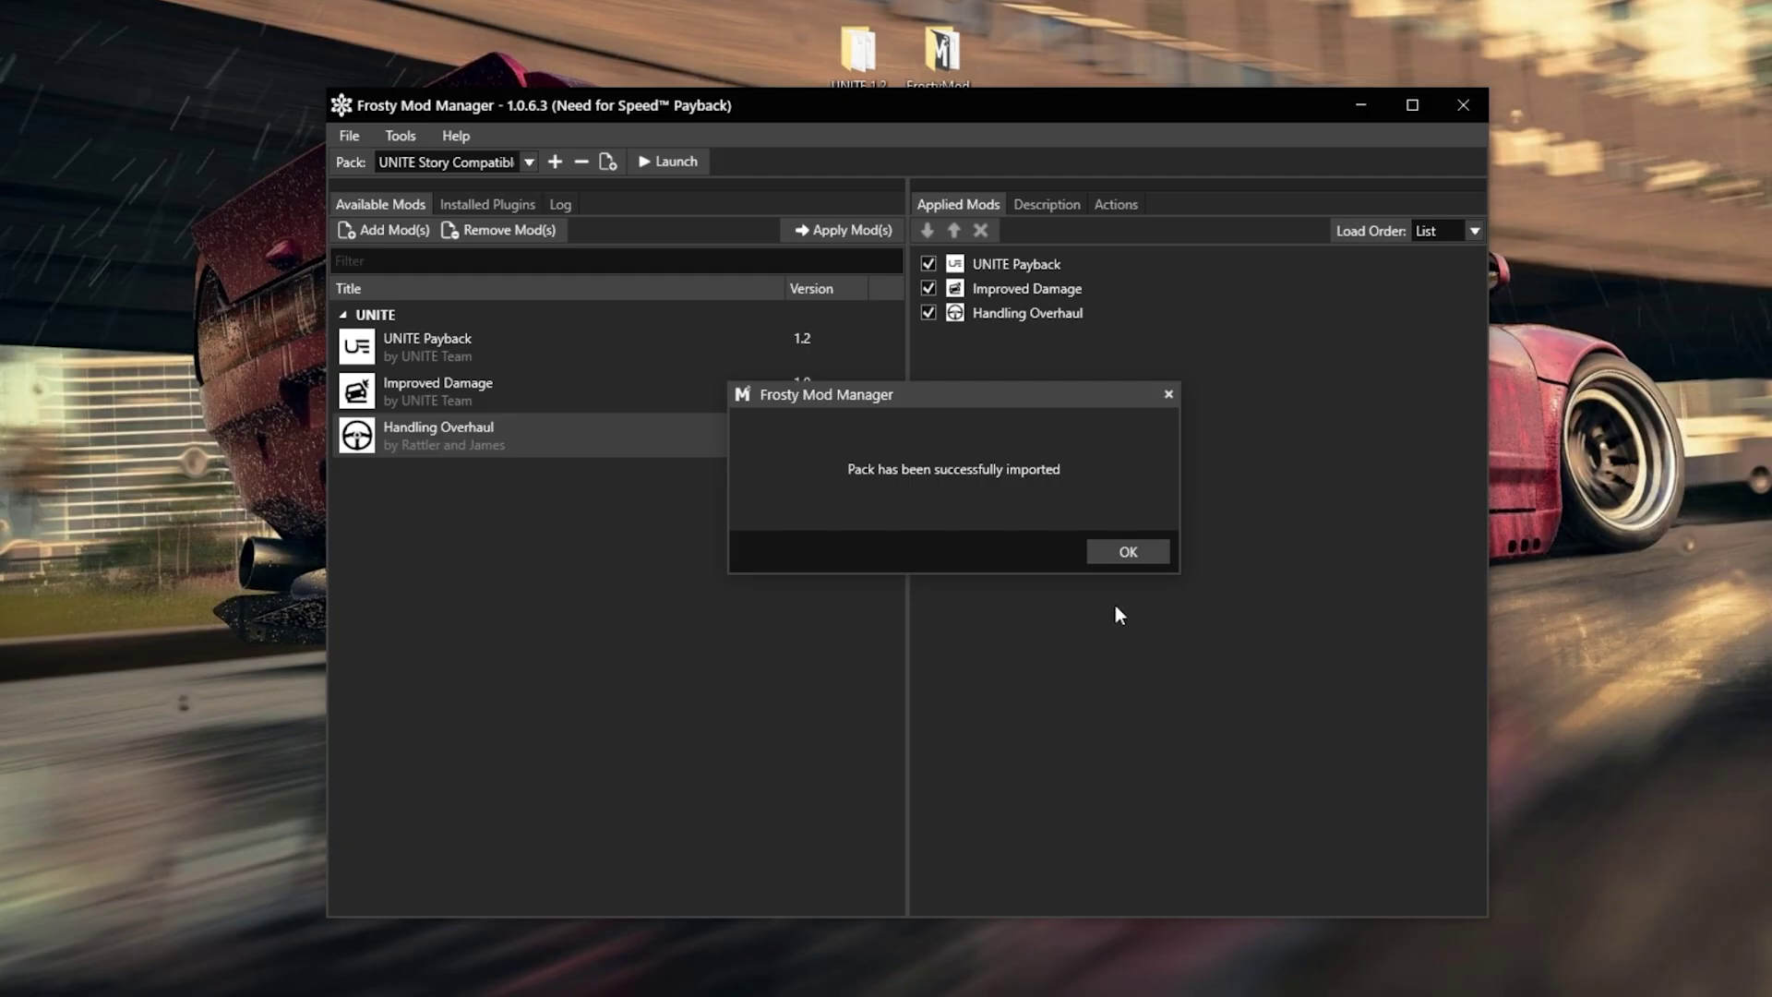
key("Return")
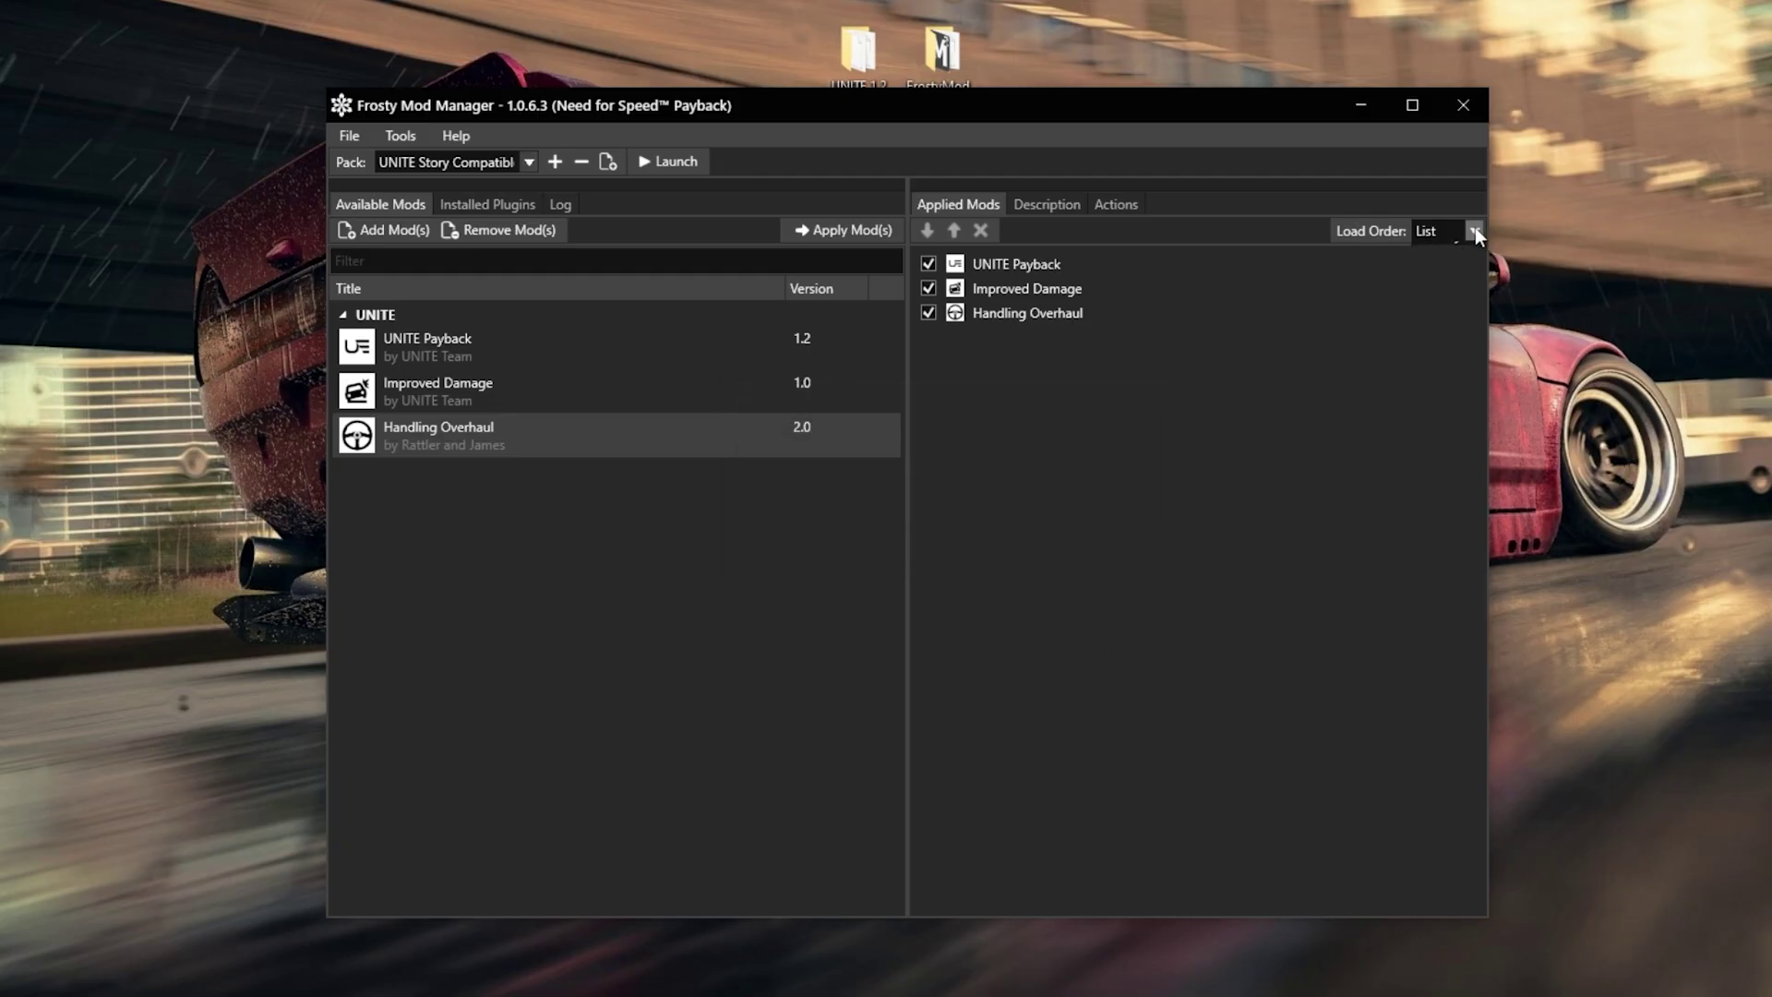
Rename the imported pack to Unite-Story
left_click(1475, 229)
left_click(350, 134)
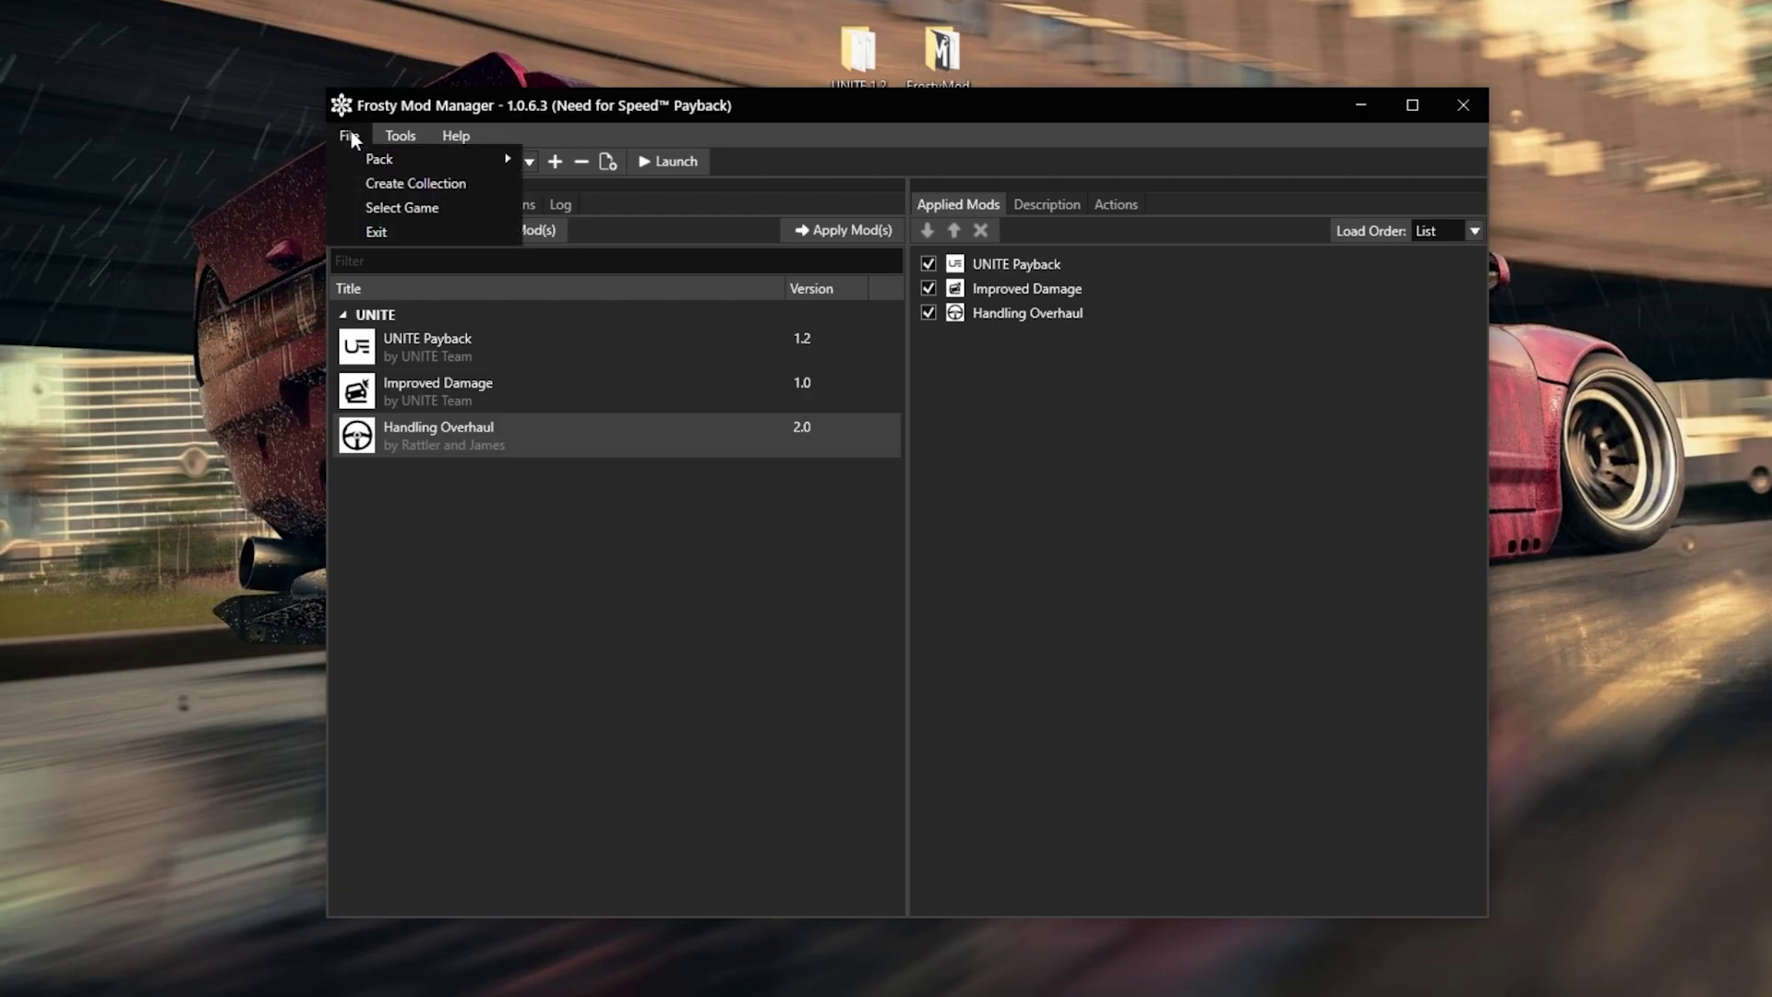
mouse_move(357, 151)
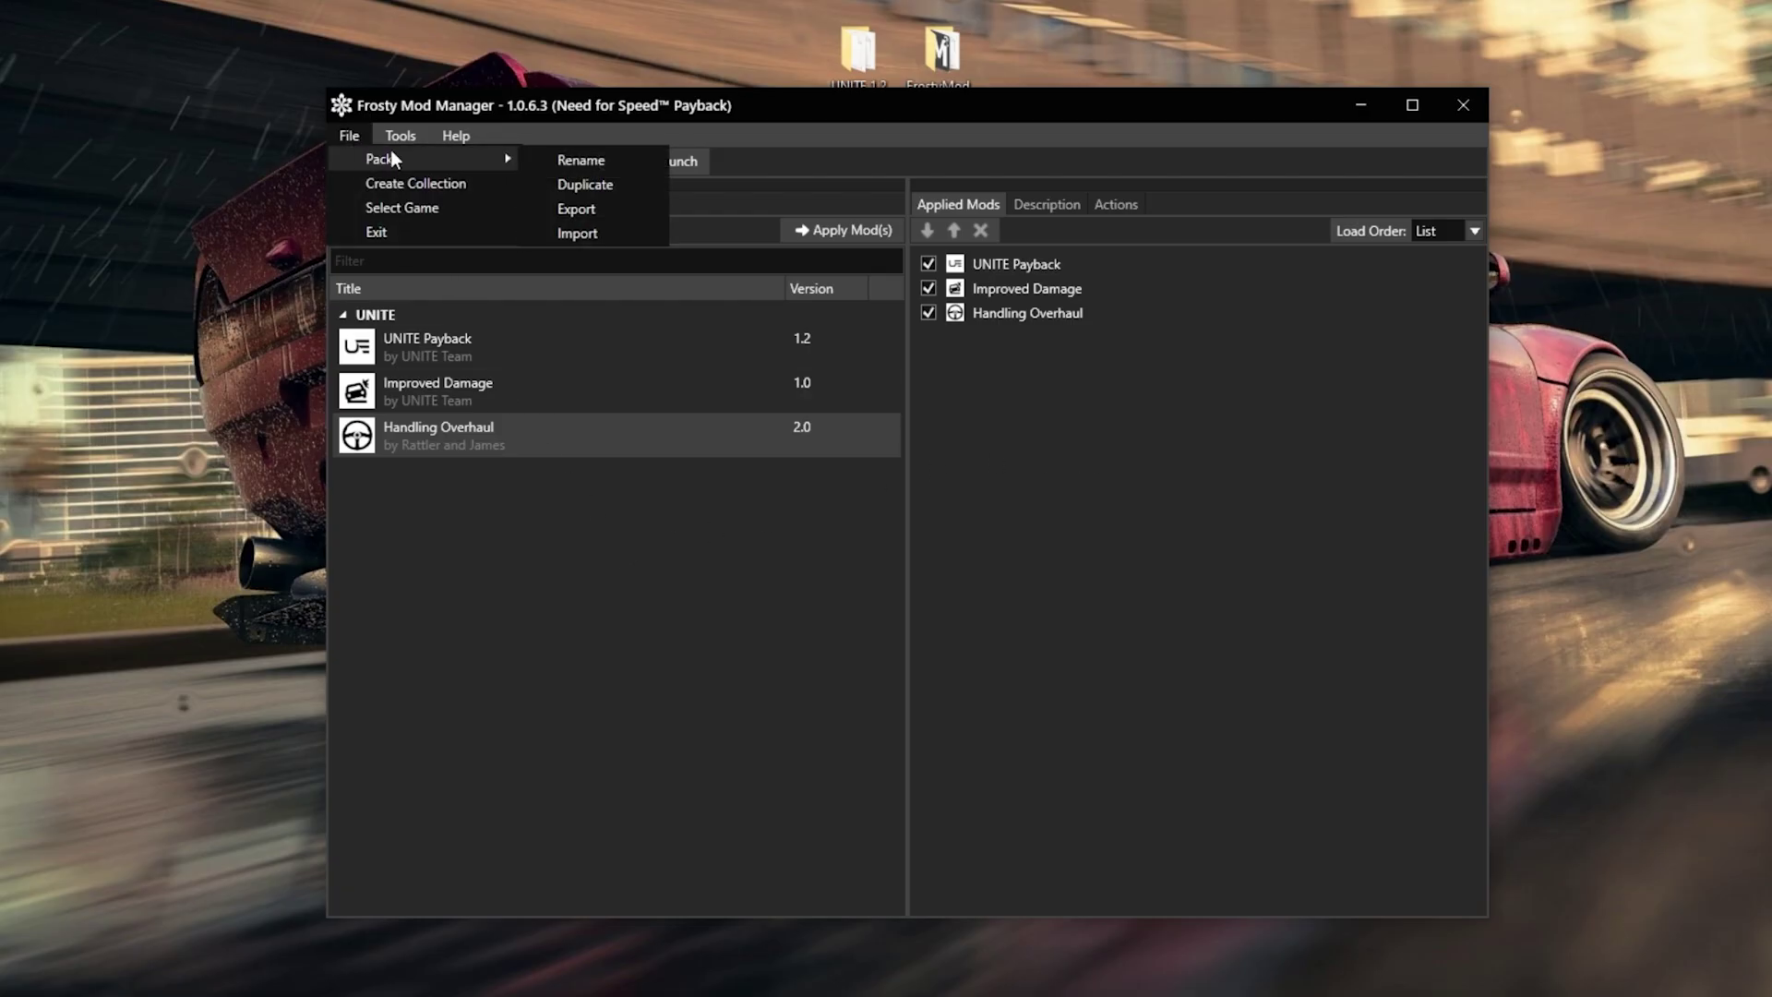
left_click(588, 161)
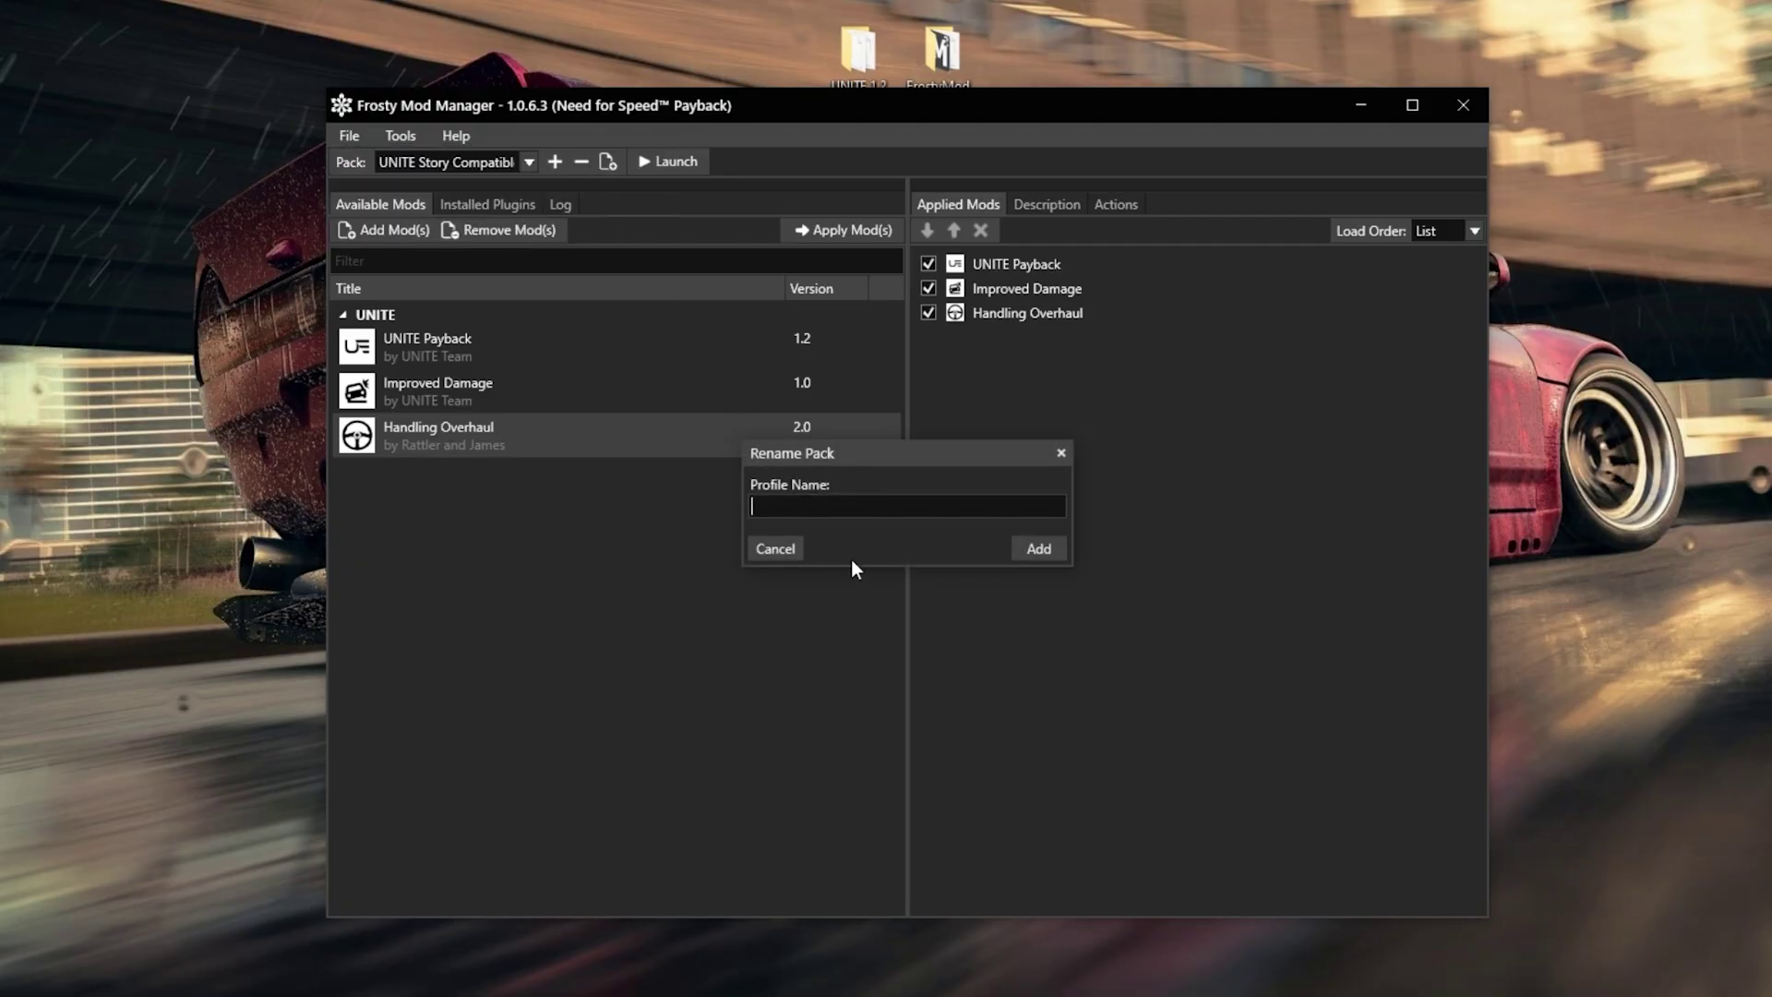
type("Unite_")
key("BackSpace")
type("-Story")
triple_click(836, 506)
left_click(883, 506)
left_click(1024, 552)
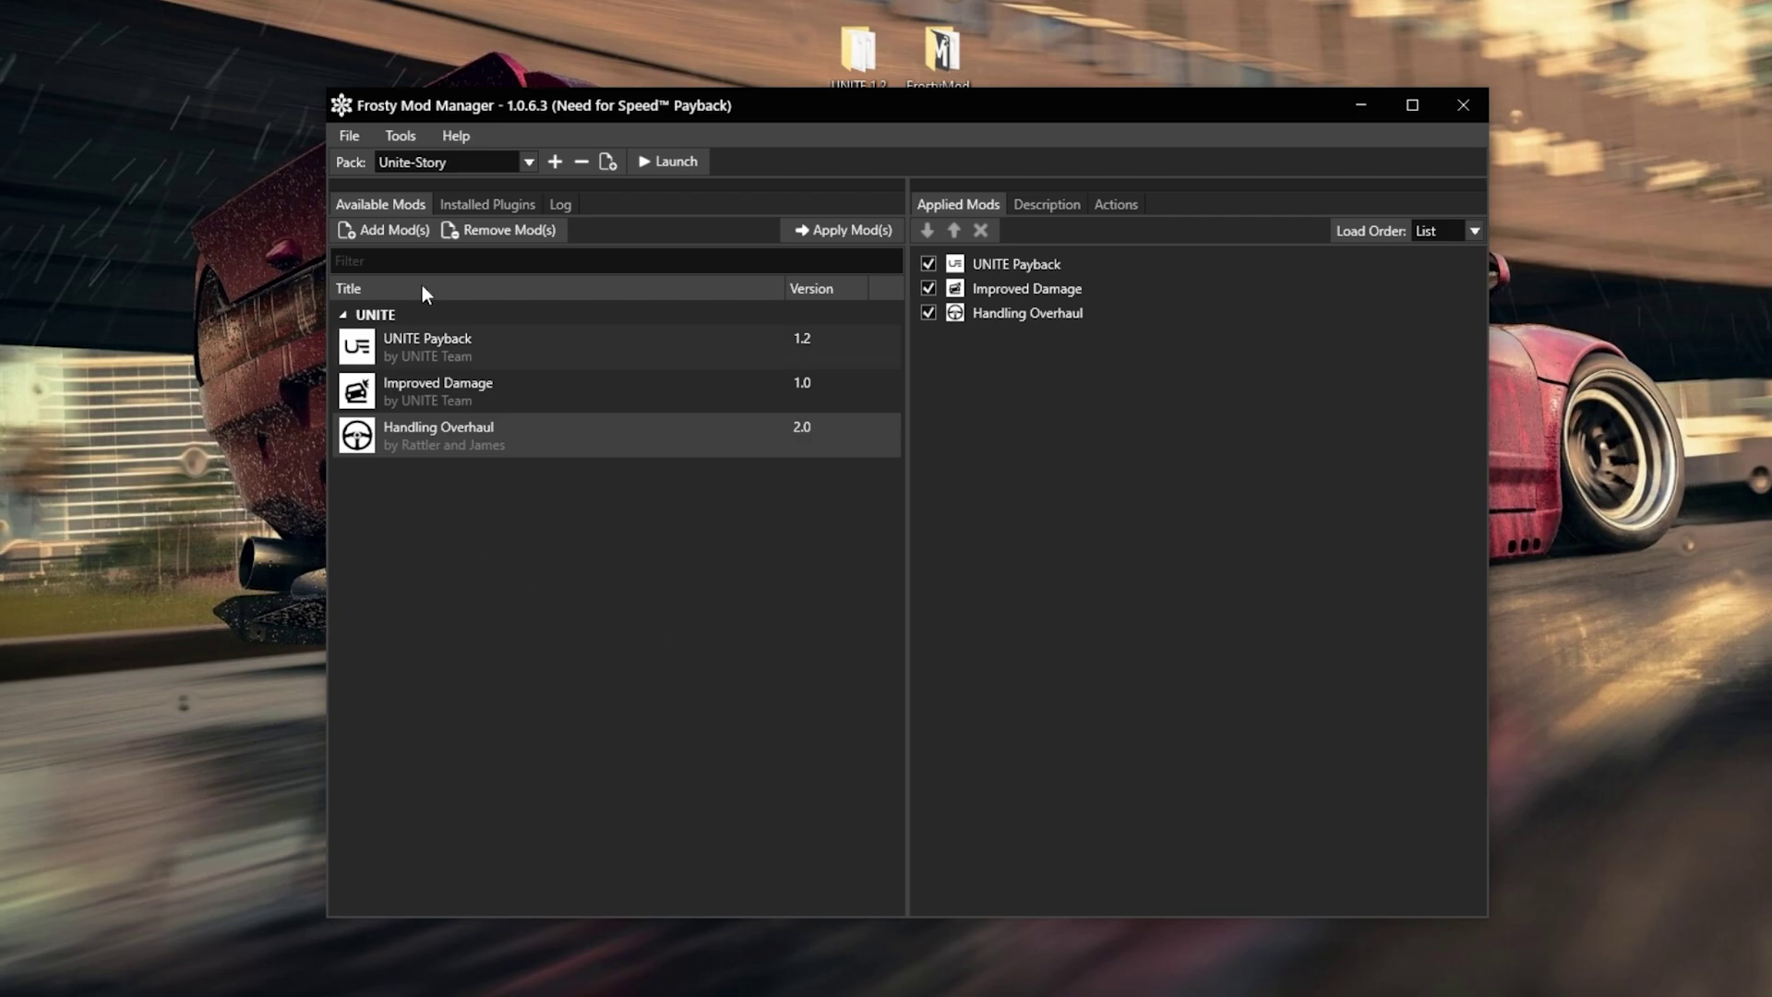
Launch the game with the Unite-Story pack and accept the new installation notice
left_click(1032, 312)
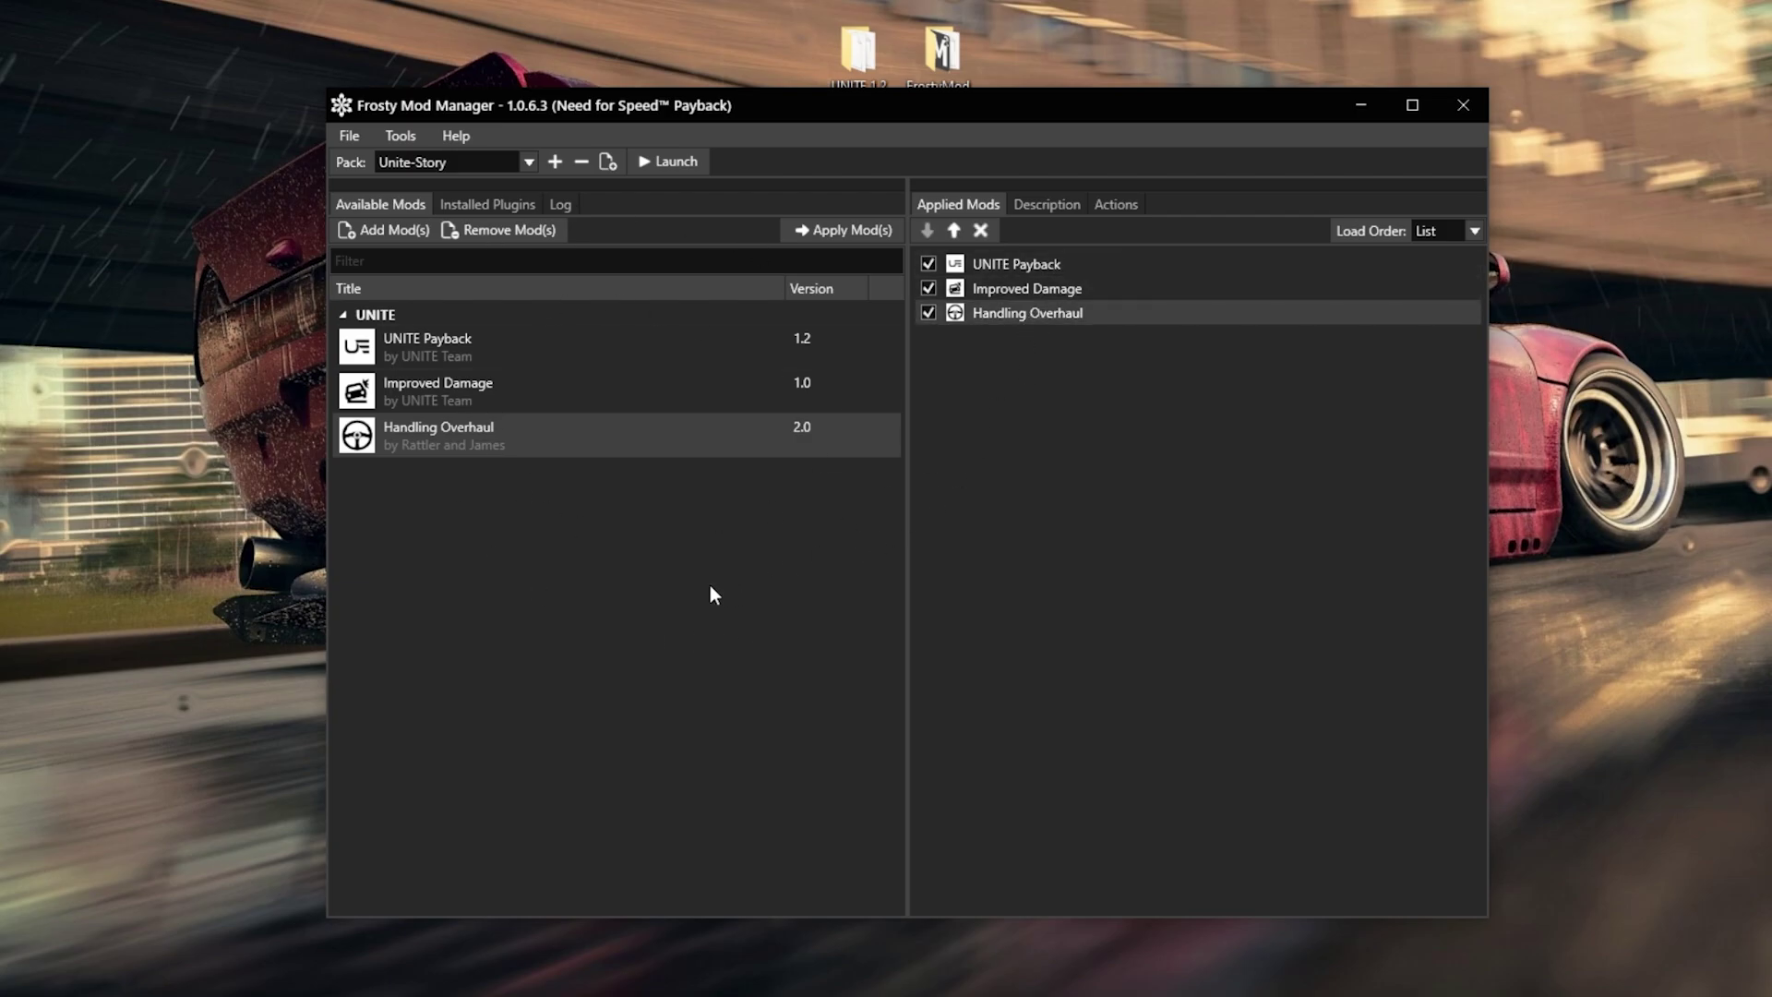
left_click(681, 162)
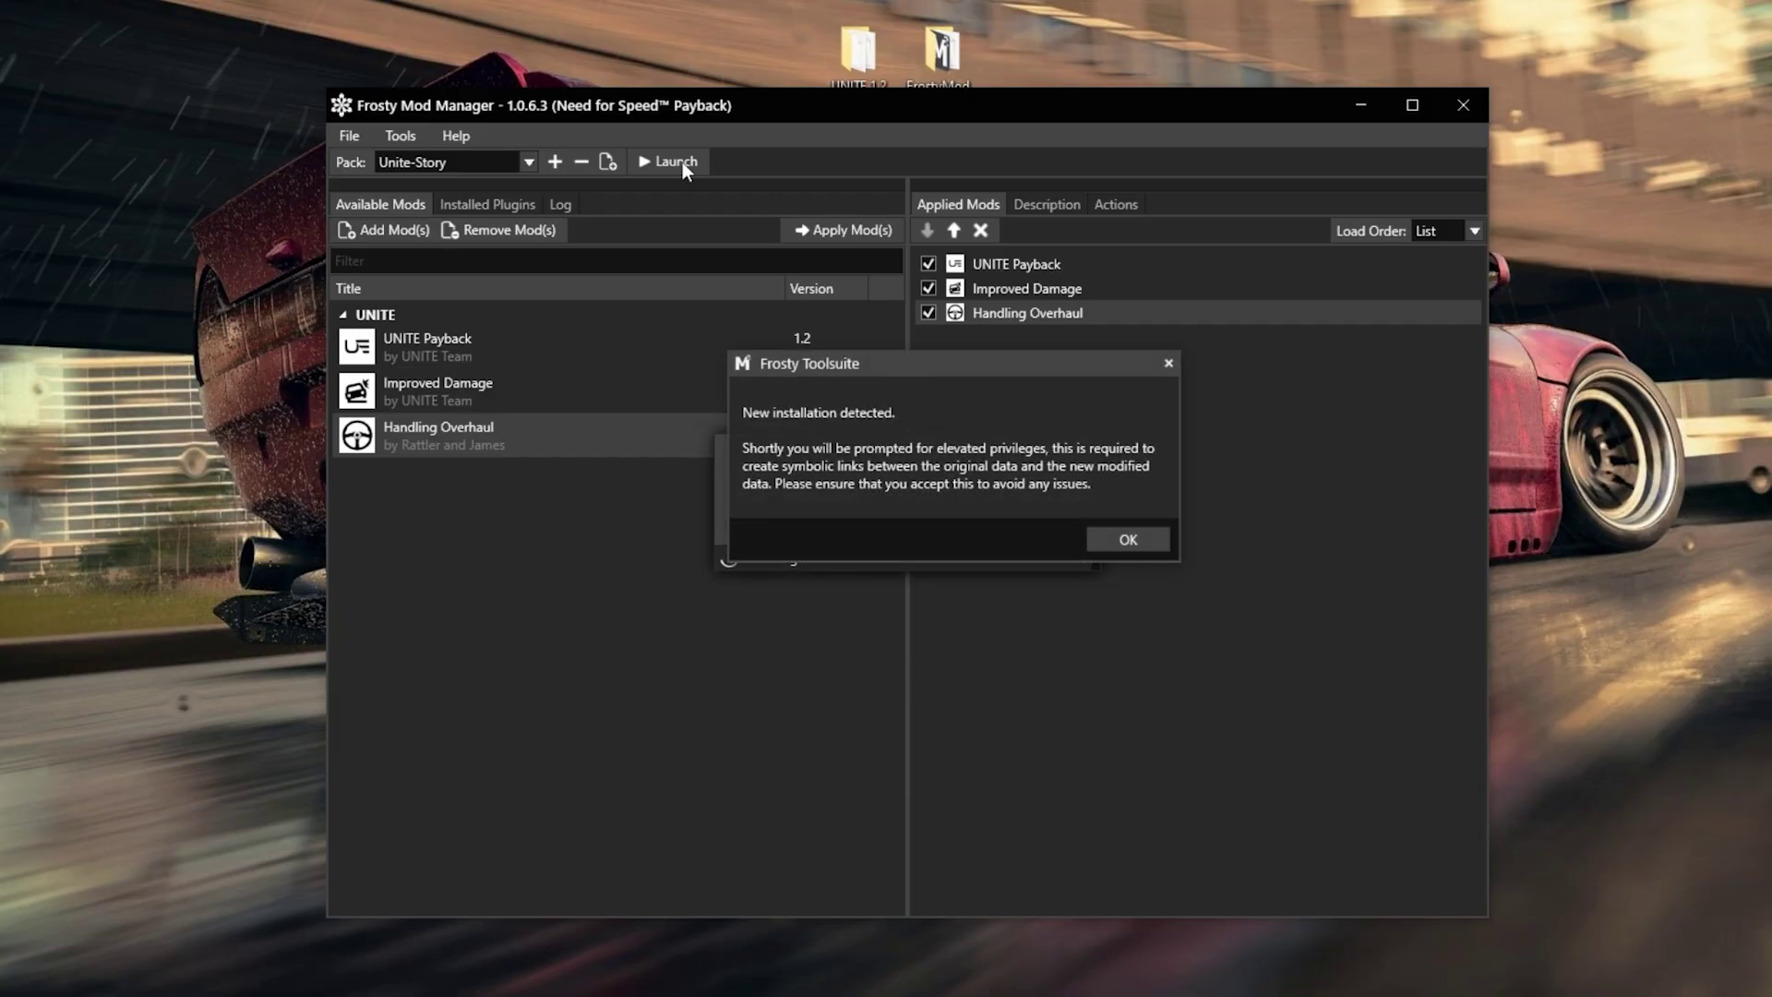
left_click(1145, 542)
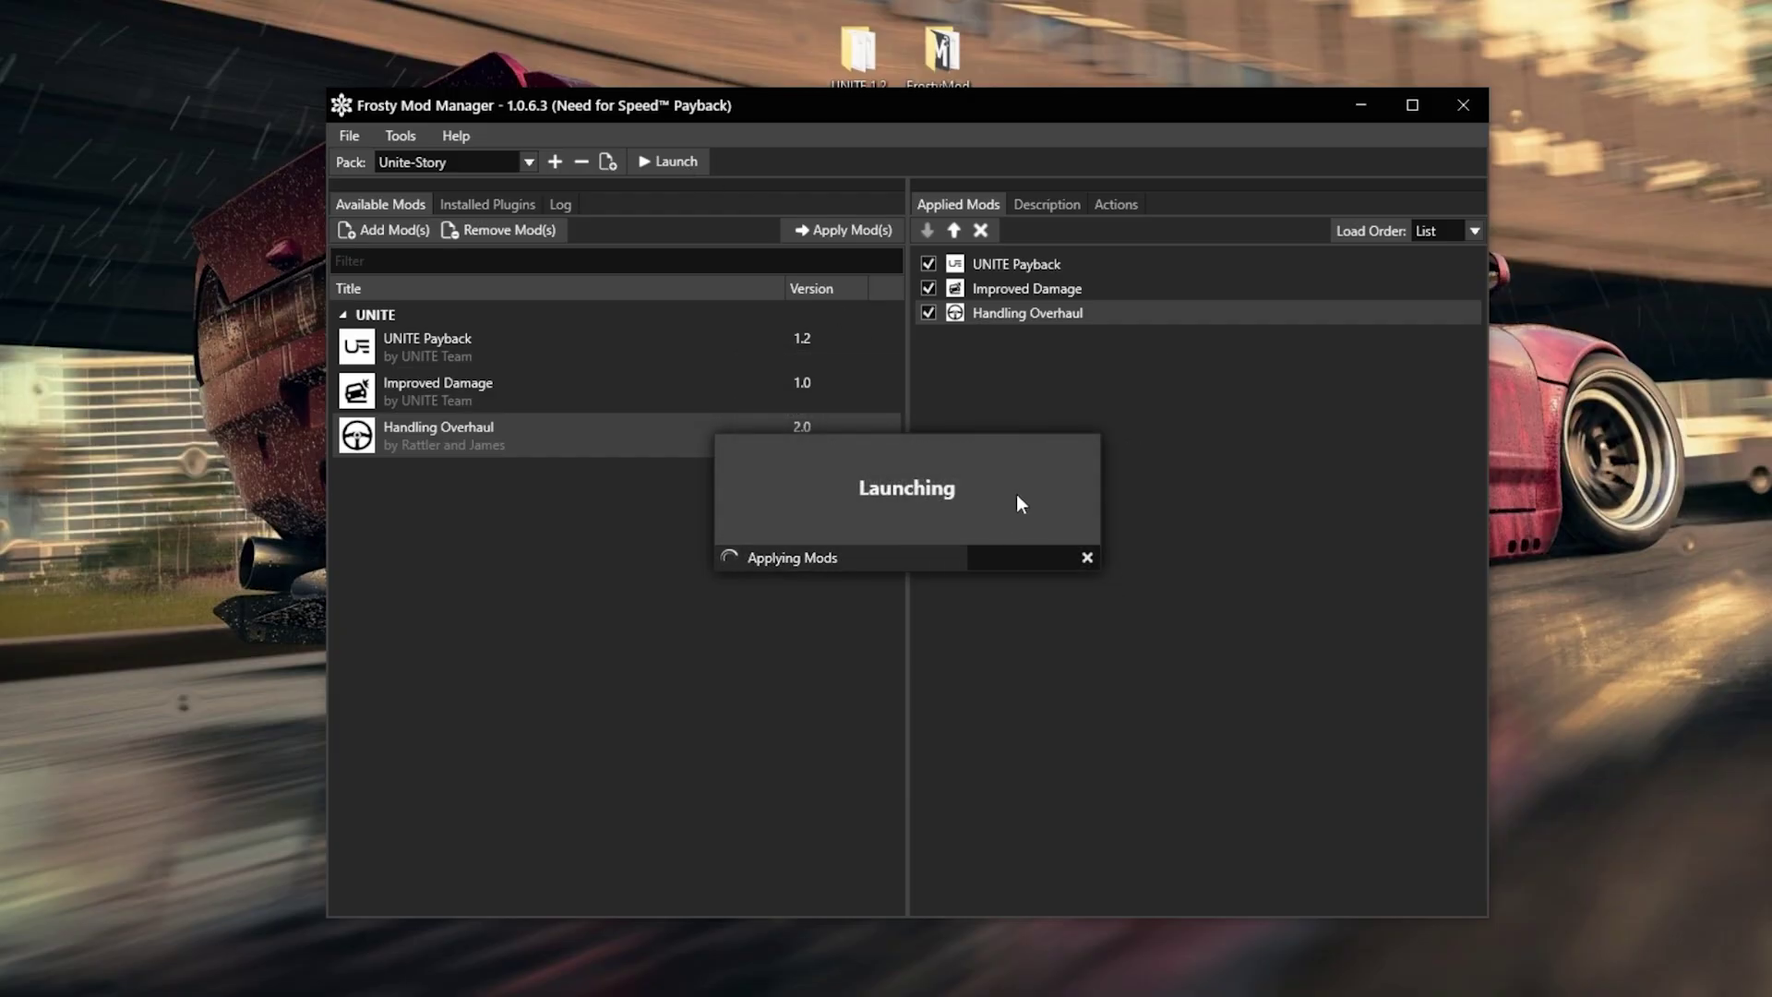